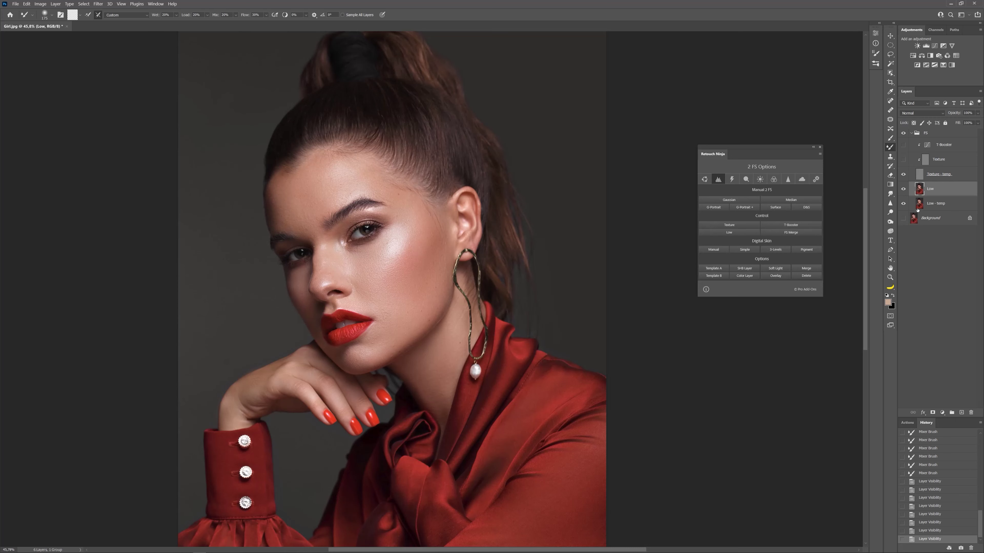
# Compare the Low layer's retouching before and after, with the Texture - temp layer shown and hidden
pyautogui.click(903, 189)
pyautogui.click(903, 190)
pyautogui.click(899, 192)
pyautogui.click(900, 193)
pyautogui.click(904, 175)
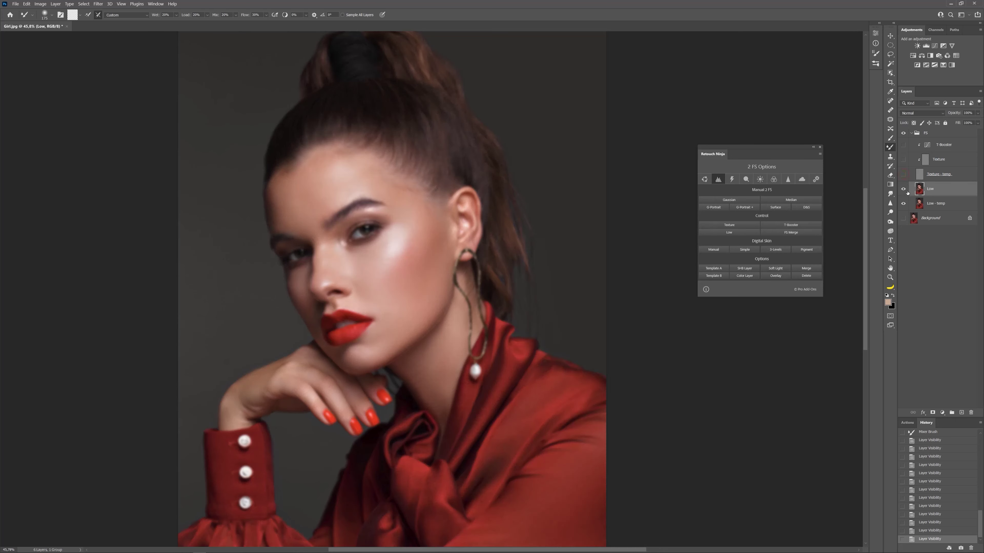
pyautogui.click(903, 191)
pyautogui.click(903, 191)
pyautogui.click(901, 192)
pyautogui.click(901, 191)
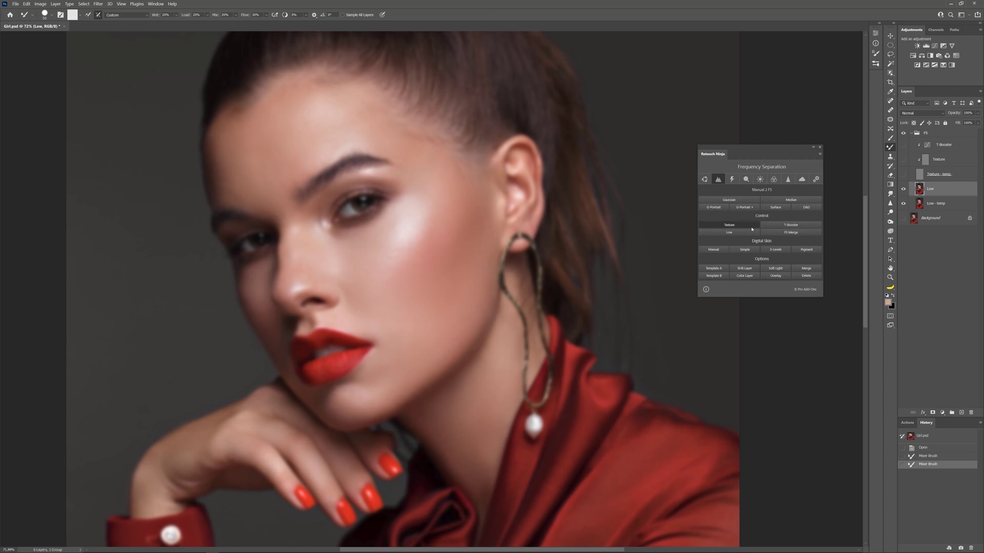
# Isolate the Texture layer with the boosted-contrast frequency separation view, ready for Clone Stamp work on the cheek
pyautogui.click(738, 226)
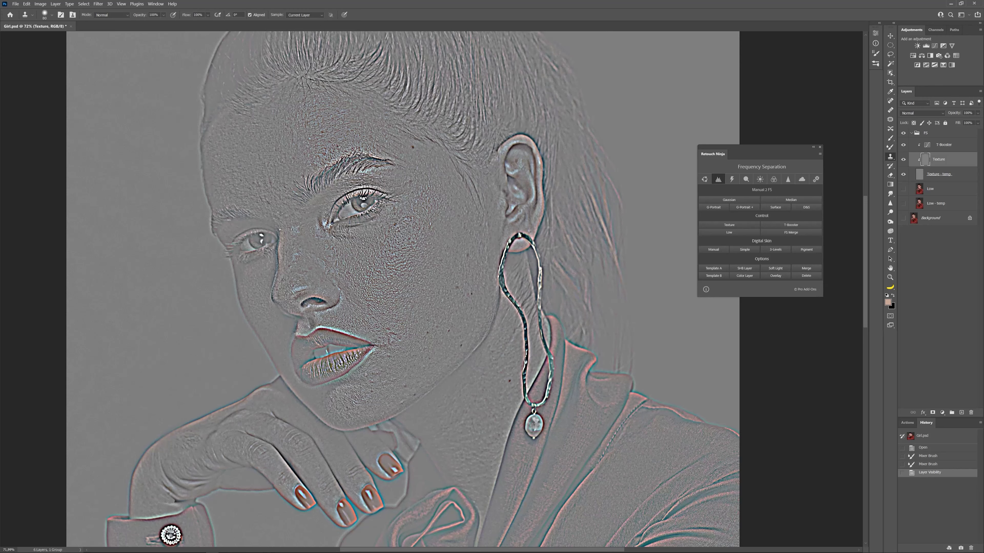
pyautogui.moveTo(429, 283)
pyautogui.mouseDown()
pyautogui.moveTo(445, 167)
pyautogui.moveTo(434, 160)
pyautogui.moveTo(418, 410)
pyautogui.moveTo(426, 221)
pyautogui.moveTo(435, 301)
pyautogui.moveTo(536, 288)
pyautogui.moveTo(431, 289)
pyautogui.moveTo(513, 290)
pyautogui.moveTo(457, 291)
pyautogui.moveTo(511, 304)
pyautogui.mouseUp()
pyautogui.moveTo(459, 237)
pyautogui.mouseDown()
pyautogui.moveTo(448, 255)
pyautogui.moveTo(450, 375)
pyautogui.mouseUp()
pyautogui.moveTo(445, 268)
pyautogui.mouseDown()
pyautogui.moveTo(439, 330)
pyautogui.moveTo(448, 347)
pyautogui.moveTo(447, 300)
pyautogui.moveTo(427, 273)
pyautogui.moveTo(376, 273)
pyautogui.moveTo(447, 259)
pyautogui.moveTo(436, 257)
pyautogui.mouseUp()
pyautogui.scroll(3, 402, 277)
pyautogui.scroll(-1, 423, 257)
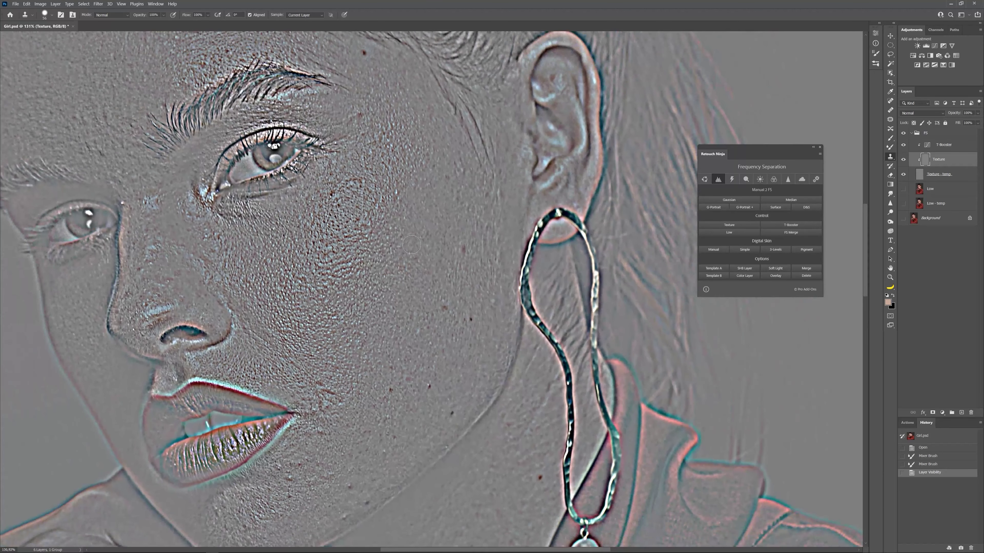
pyautogui.moveTo(419, 255); pyautogui.dragTo(409, 255)
pyautogui.moveTo(434, 293)
pyautogui.mouseDown()
pyautogui.moveTo(403, 286)
pyautogui.moveTo(398, 300)
pyautogui.mouseUp()
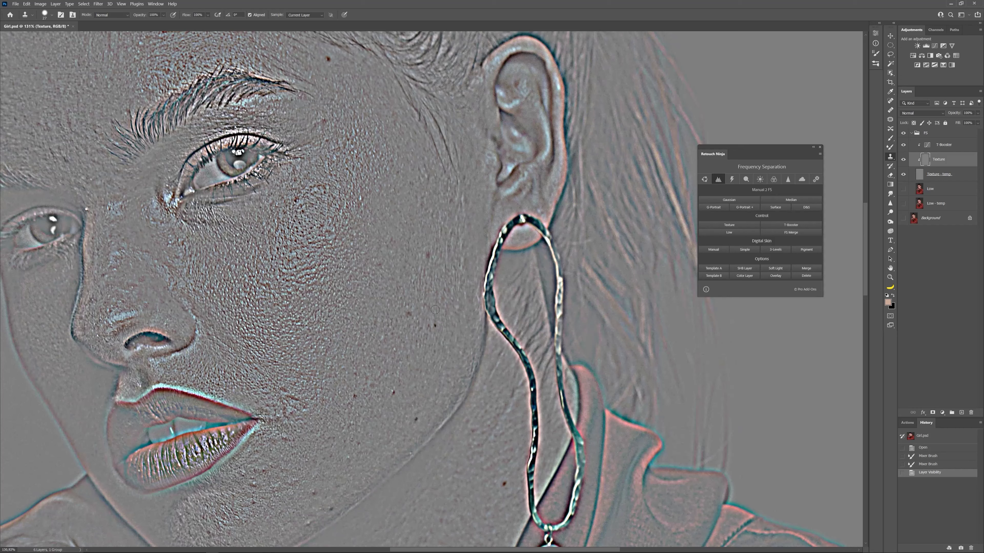
# Clone clean skin texture over the dark spots on the outer cheek beside the earring
pyautogui.press('alt')
pyautogui.keyDown('alt'); pyautogui.click(425, 270); pyautogui.keyUp('alt')
pyautogui.click(456, 258)
pyautogui.keyDown('alt'); pyautogui.click(404, 345); pyautogui.keyUp('alt')
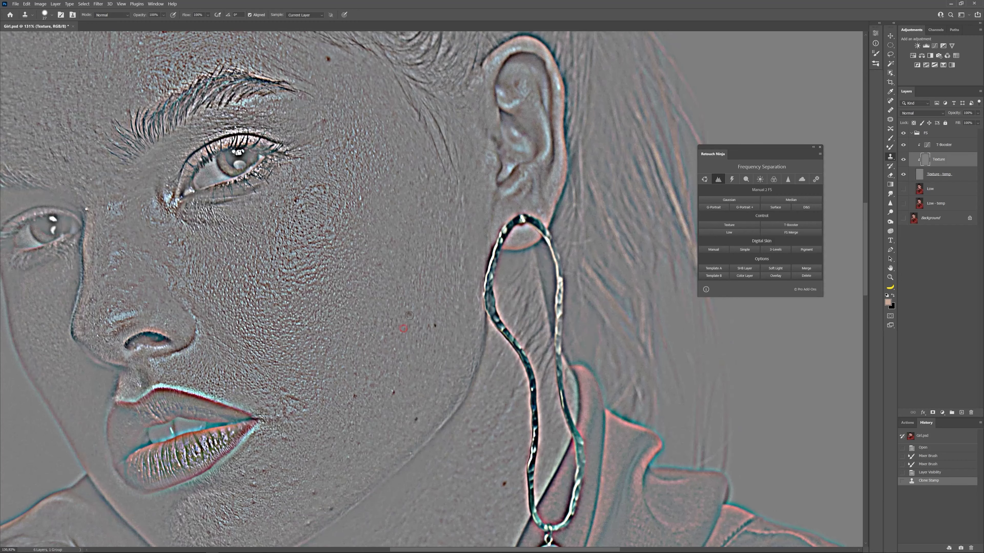
pyautogui.click(412, 321)
pyautogui.press('space')
pyautogui.moveTo(443, 361); pyautogui.dragTo(437, 323)
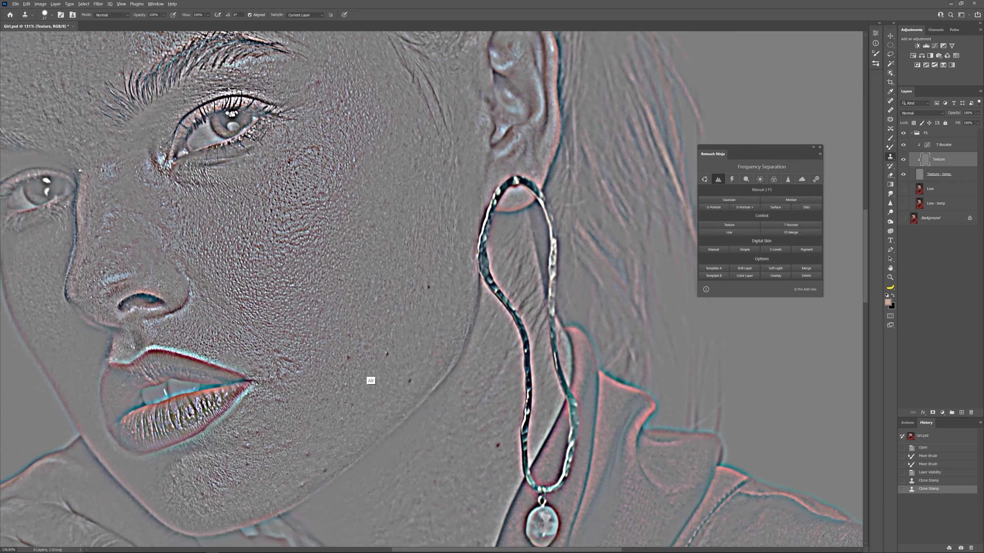
# Clone out the dark texture spots on the lower cheek between the mouth corner and the jaw
pyautogui.click(389, 355)
pyautogui.moveTo(354, 409); pyautogui.dragTo(382, 349)
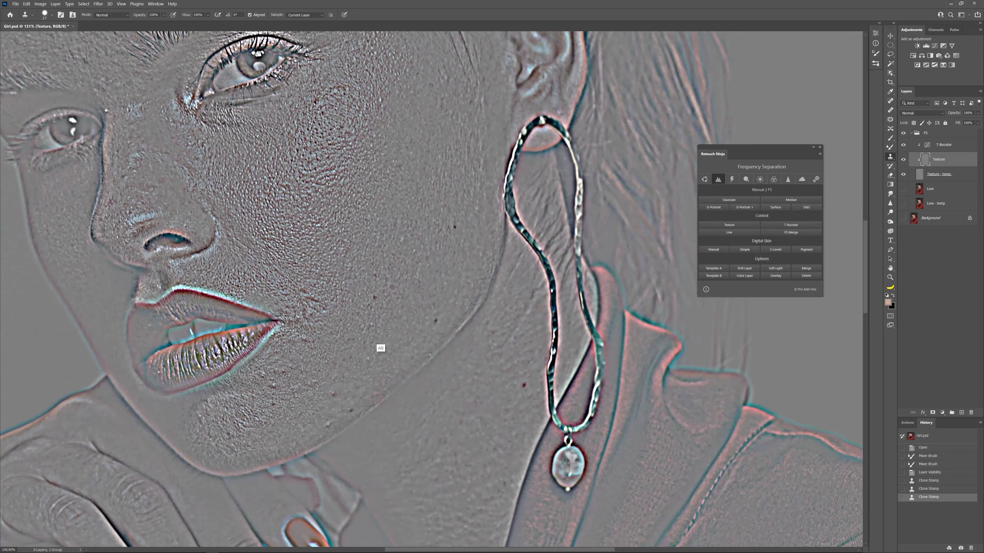
pyautogui.keyDown('alt'); pyautogui.click(391, 342); pyautogui.keyUp('alt')
pyautogui.click(379, 339)
pyautogui.click(370, 340)
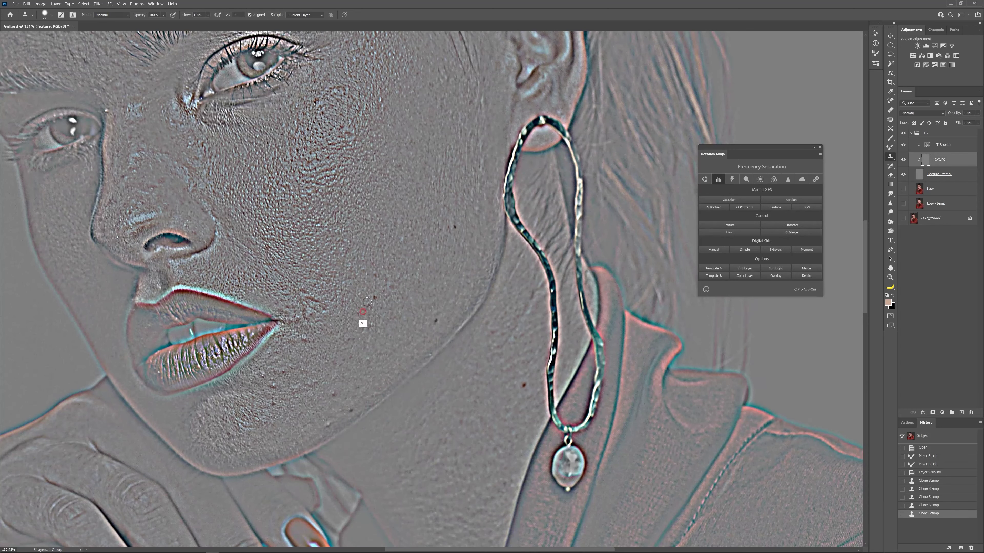
pyautogui.click(379, 299)
pyautogui.moveTo(387, 324); pyautogui.dragTo(378, 319)
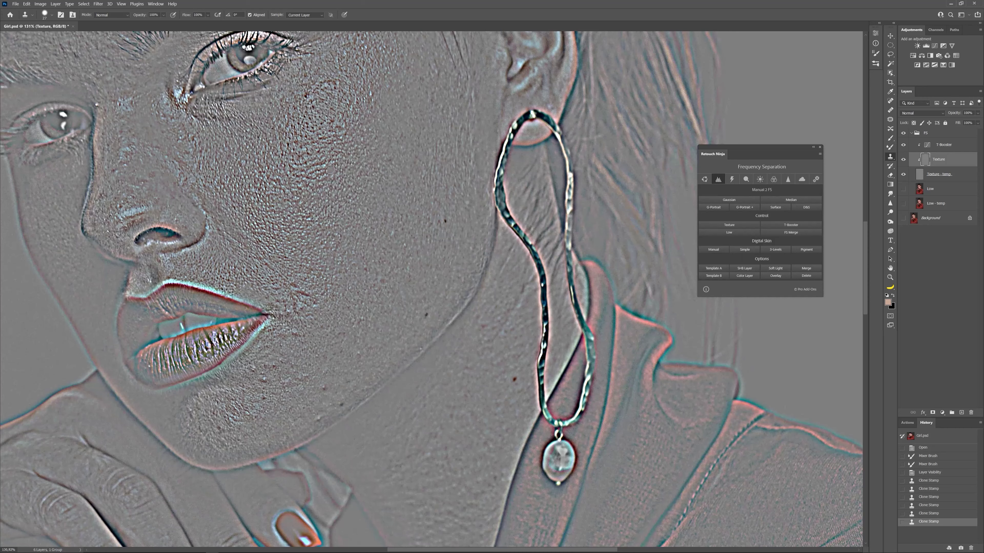
# Try stamping coarse texture from below the eye onto the smoother outer cheek, undoing the mismatched patches
pyautogui.keyDown('alt'); pyautogui.click(310, 186); pyautogui.keyUp('alt')
pyautogui.moveTo(389, 160); pyautogui.dragTo(389, 162)
pyautogui.hotkey('ctrl', 'z')
pyautogui.click(389, 160)
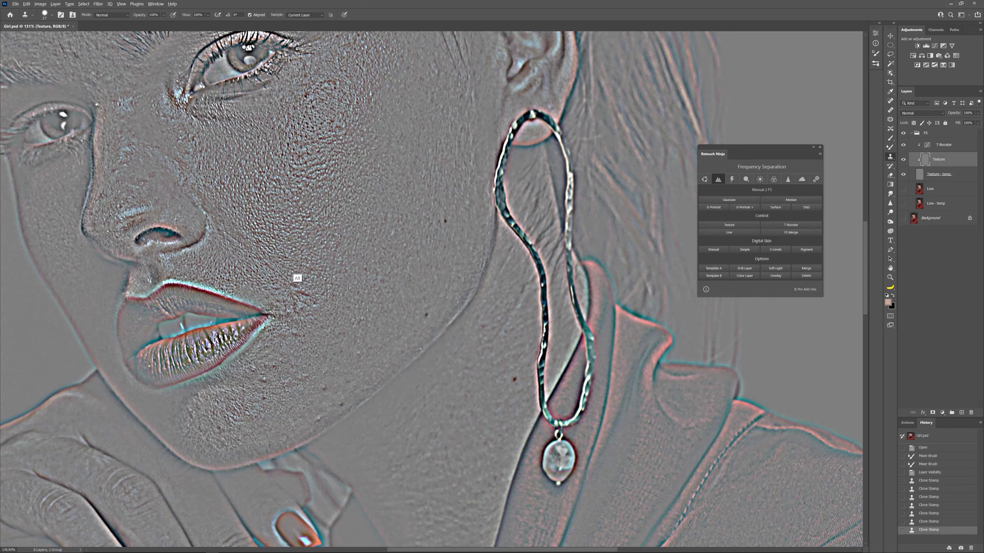
pyautogui.click(420, 319)
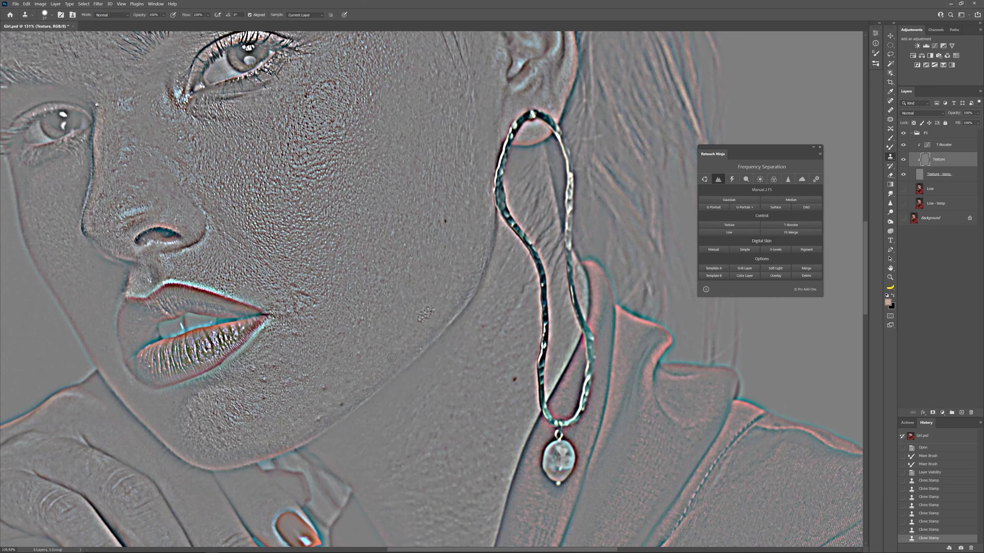
pyautogui.hotkey('ctrl', 'z')
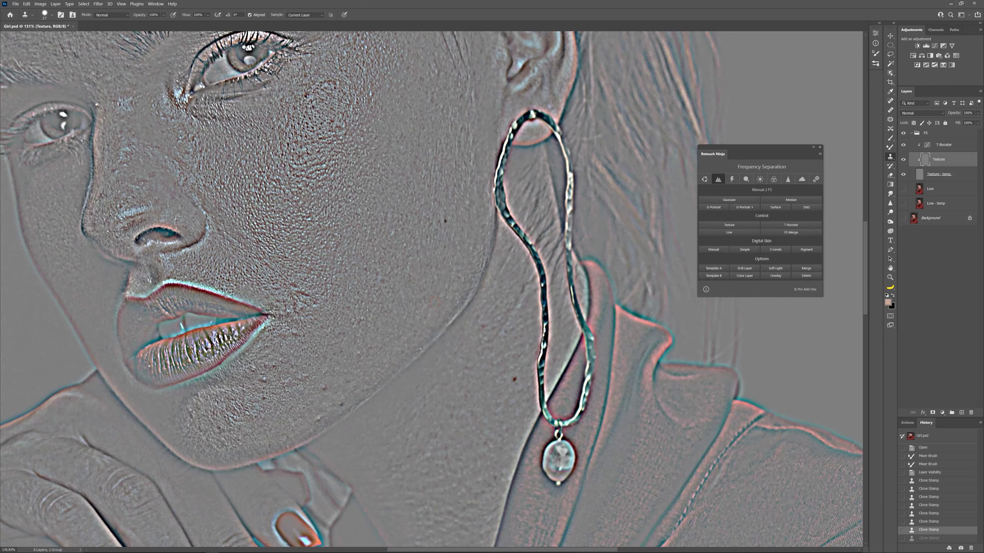
# Clone nearby matching texture over the remaining spots along the lower cheek, jawline and chin
pyautogui.click(426, 301)
pyautogui.keyDown('alt'); pyautogui.click(364, 347); pyautogui.keyUp('alt')
pyautogui.click(358, 352)
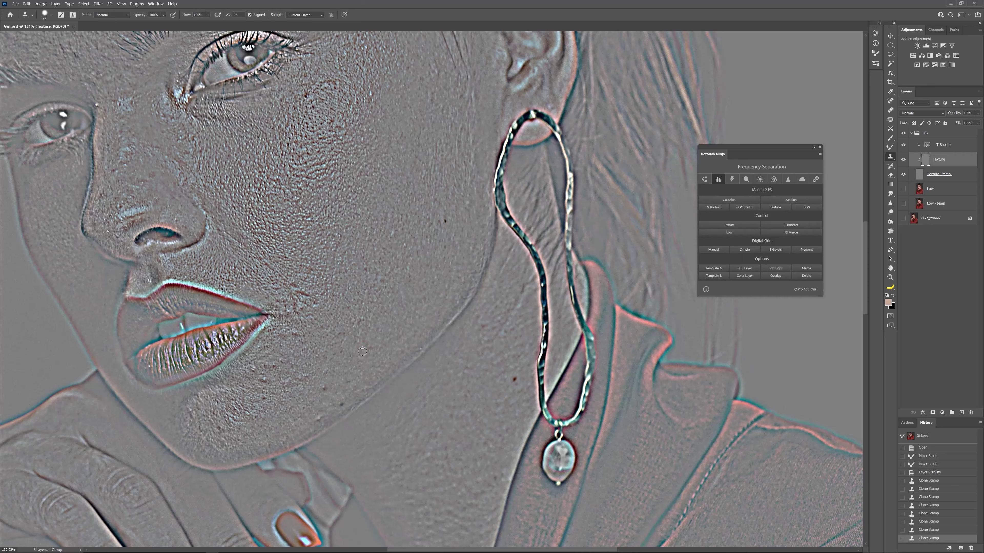
pyautogui.keyDown('alt'); pyautogui.click(331, 379); pyautogui.keyUp('alt')
pyautogui.click(325, 388)
pyautogui.click(327, 389)
pyautogui.keyDown('alt'); pyautogui.click(361, 393); pyautogui.keyUp('alt')
pyautogui.click(342, 404)
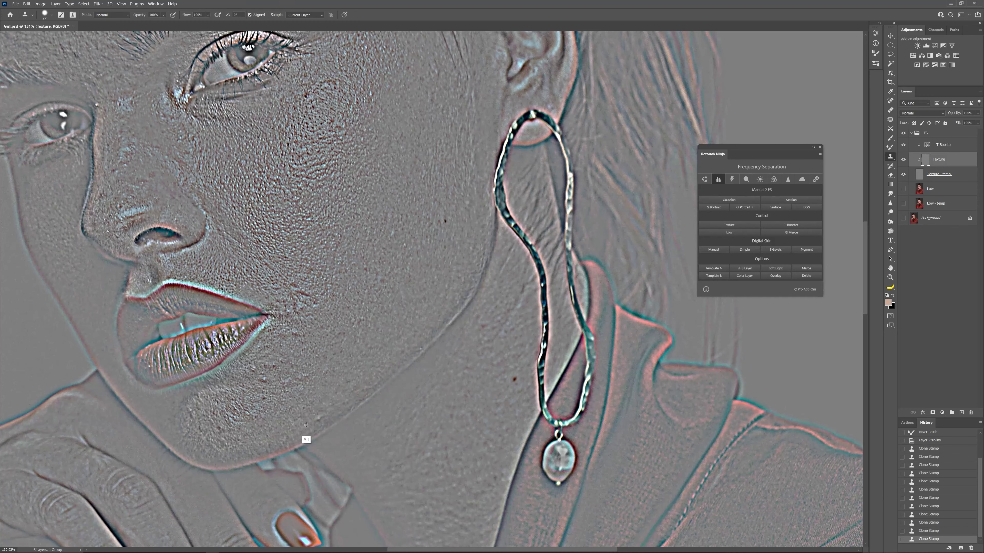
pyautogui.keyDown('alt'); pyautogui.click(303, 427); pyautogui.keyUp('alt')
pyautogui.click(318, 418)
# Resize the Clone Stamp brush and clean up the skin texture around the mouth corner and above the upper lip
pyautogui.moveTo(333, 375); pyautogui.dragTo(317, 376)
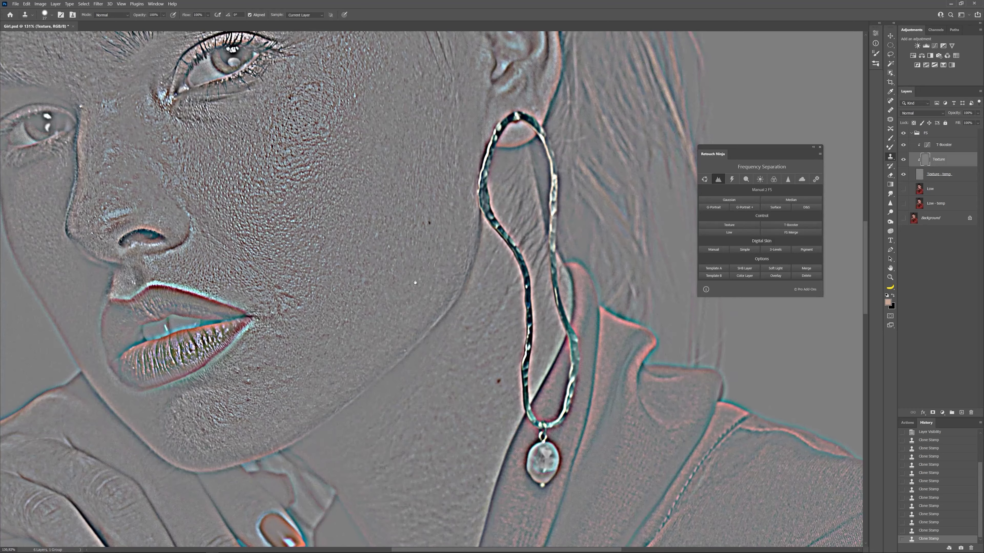
pyautogui.moveTo(415, 282); pyautogui.dragTo(455, 313)
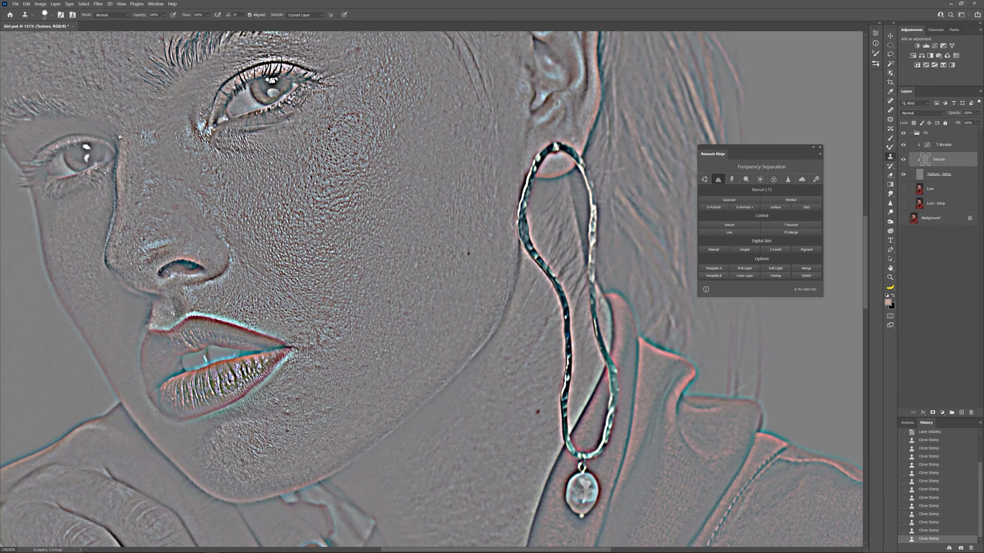
pyautogui.moveTo(332, 322)
pyautogui.mouseDown()
pyautogui.moveTo(325, 374)
pyautogui.moveTo(321, 341)
pyautogui.mouseUp()
pyautogui.keyDown('alt'); pyautogui.rightClick(329, 328); pyautogui.keyUp('alt')
pyautogui.keyDown('alt'); pyautogui.click(309, 379); pyautogui.keyUp('alt')
pyautogui.keyDown('alt'); pyautogui.click(325, 335); pyautogui.keyUp('alt')
pyautogui.keyDown('alt'); pyautogui.click(275, 321); pyautogui.keyUp('alt')
pyautogui.click(289, 329)
pyautogui.moveTo(287, 322)
pyautogui.mouseDown()
pyautogui.moveTo(310, 349)
pyautogui.moveTo(297, 308)
pyautogui.moveTo(268, 312)
pyautogui.moveTo(266, 289)
pyautogui.mouseUp()
pyautogui.keyDown('alt'); pyautogui.click(283, 328); pyautogui.keyUp('alt')
pyautogui.keyDown('alt'); pyautogui.click(332, 320); pyautogui.keyUp('alt')
pyautogui.keyDown('alt'); pyautogui.click(270, 325); pyautogui.keyUp('alt')
pyautogui.keyDown('alt'); pyautogui.click(272, 325); pyautogui.keyUp('alt')
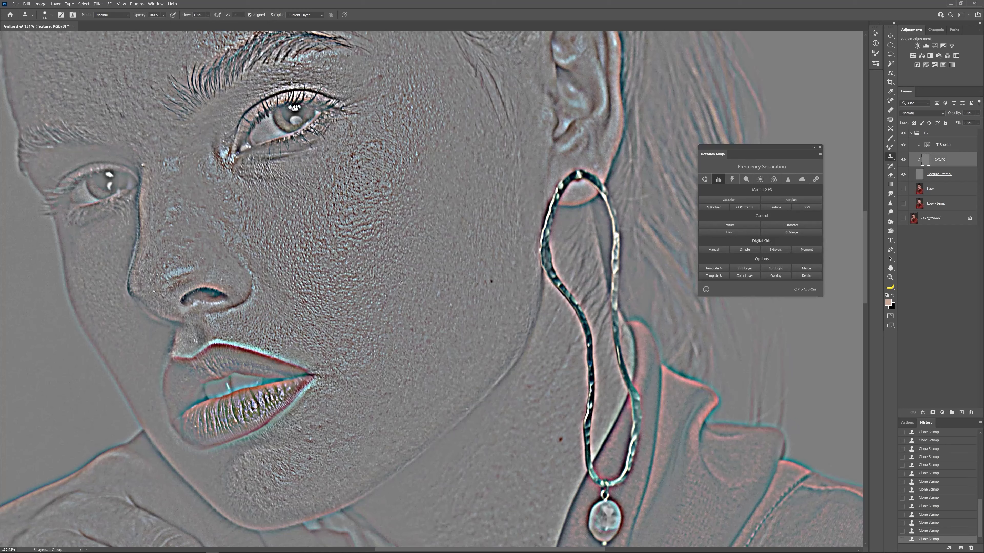
# Hide the T-Booster layer and show the Low layer to view the texture work in full colour
pyautogui.click(903, 145)
pyautogui.moveTo(373, 308); pyautogui.dragTo(426, 319)
pyautogui.click(903, 189)
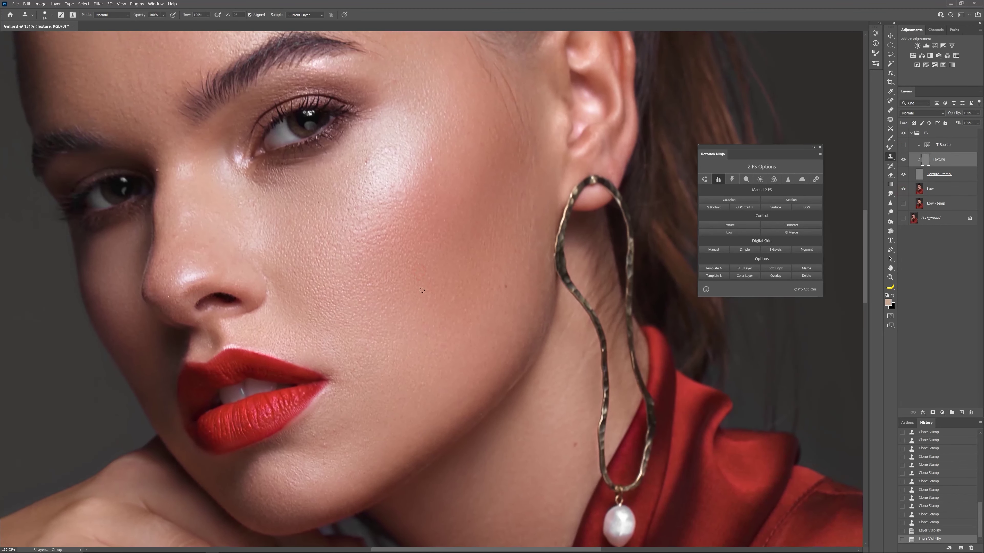
# Clone out small texture flaws on the lower cheek and chin in the full-colour view
pyautogui.click(381, 420)
pyautogui.click(377, 452)
pyautogui.click(338, 452)
pyautogui.click(353, 455)
pyautogui.click(325, 486)
pyautogui.click(335, 466)
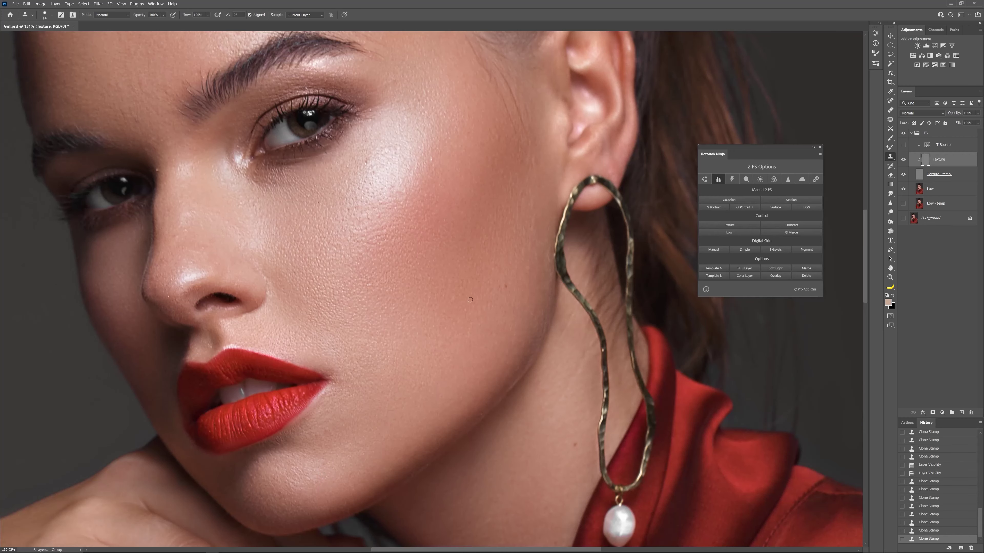
# Turn the T-Booster on over the full-colour image and clone out the blemishes across the middle and outer cheek
pyautogui.click(792, 224)
pyautogui.moveTo(446, 344); pyautogui.dragTo(423, 354)
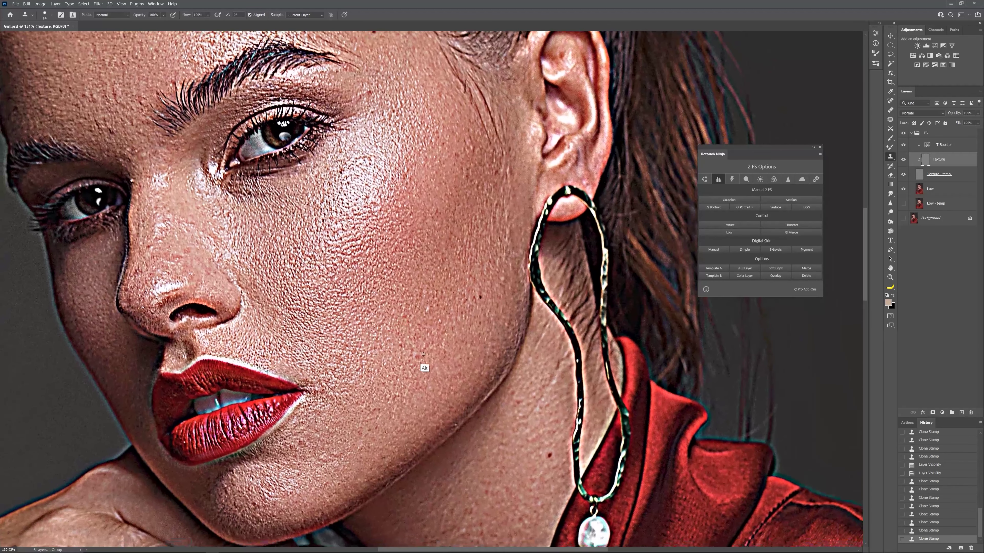
pyautogui.keyDown('alt'); pyautogui.click(429, 330); pyautogui.keyUp('alt')
pyautogui.click(417, 355)
pyautogui.click(403, 346)
pyautogui.keyDown('alt'); pyautogui.click(391, 321); pyautogui.keyUp('alt')
pyautogui.moveTo(405, 306); pyautogui.dragTo(414, 318)
pyautogui.click(414, 317)
pyautogui.click(432, 312)
pyautogui.click(475, 297)
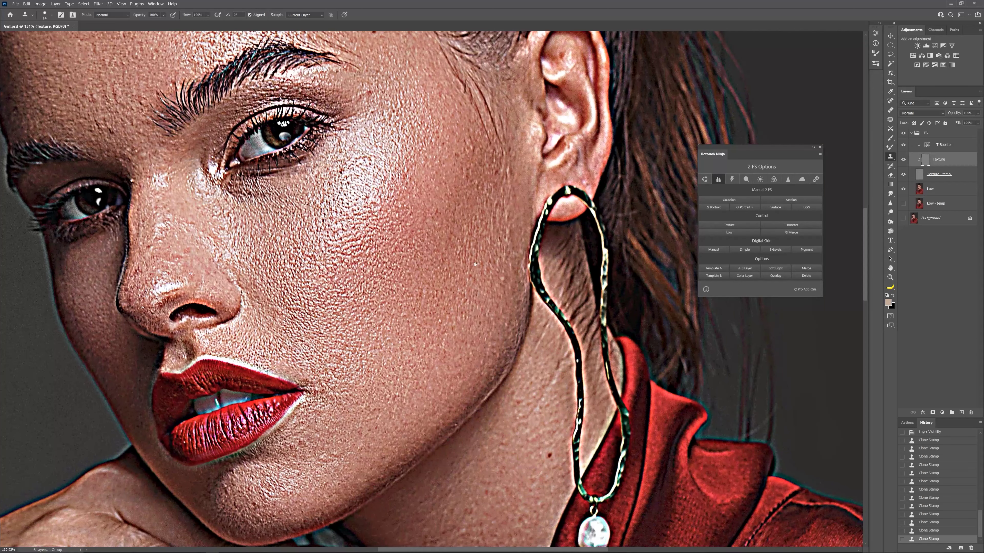
# Clone even texture over the flaws on the temple and upper cheek between the eye and the ear
pyautogui.moveTo(470, 294); pyautogui.dragTo(466, 363)
pyautogui.keyDown('alt'); pyautogui.click(447, 258); pyautogui.keyUp('alt')
pyautogui.click(459, 237)
pyautogui.click(469, 248)
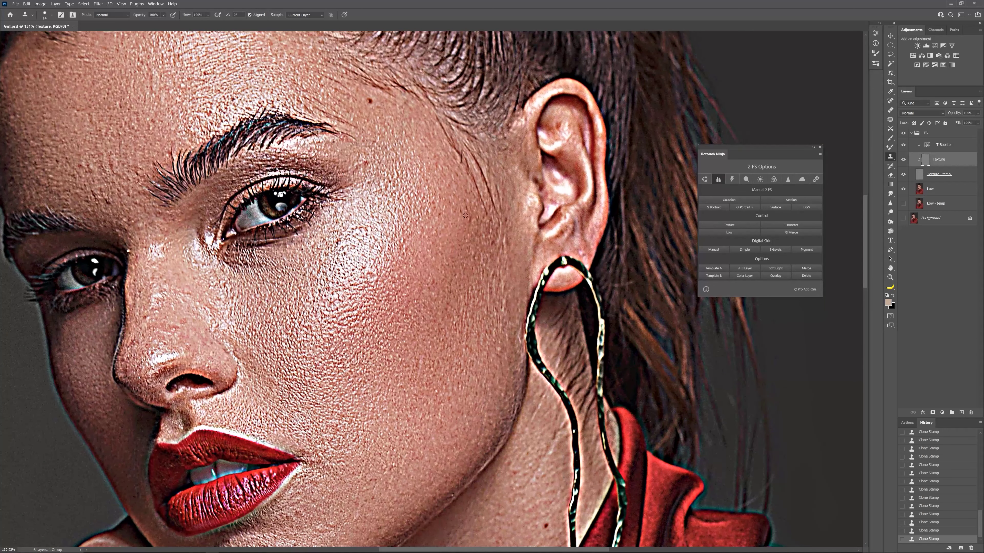
pyautogui.scroll(1, 463, 219)
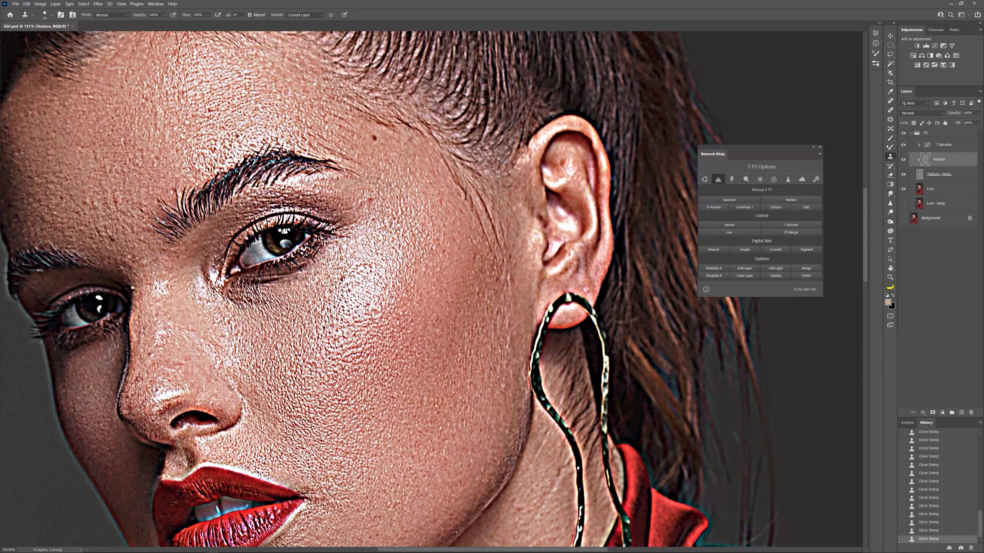
pyautogui.keyDown('alt'); pyautogui.click(424, 238); pyautogui.keyUp('alt')
pyautogui.click(431, 233)
pyautogui.keyDown('alt'); pyautogui.click(440, 235); pyautogui.keyUp('alt')
pyautogui.click(444, 252)
pyautogui.moveTo(408, 235); pyautogui.dragTo(414, 254)
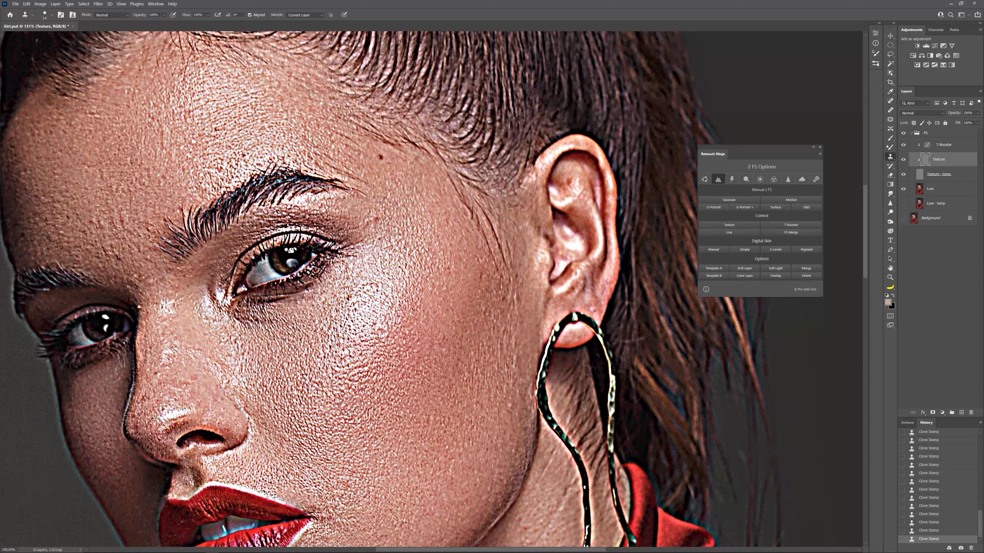
# Clone out uneven texture around the outer eye corner and on the cheek below the nearer eye
pyautogui.keyDown('alt'); pyautogui.click(379, 201); pyautogui.keyUp('alt')
pyautogui.keyDown('alt'); pyautogui.click(338, 305); pyautogui.keyUp('alt')
pyautogui.click(347, 299)
pyautogui.click(352, 309)
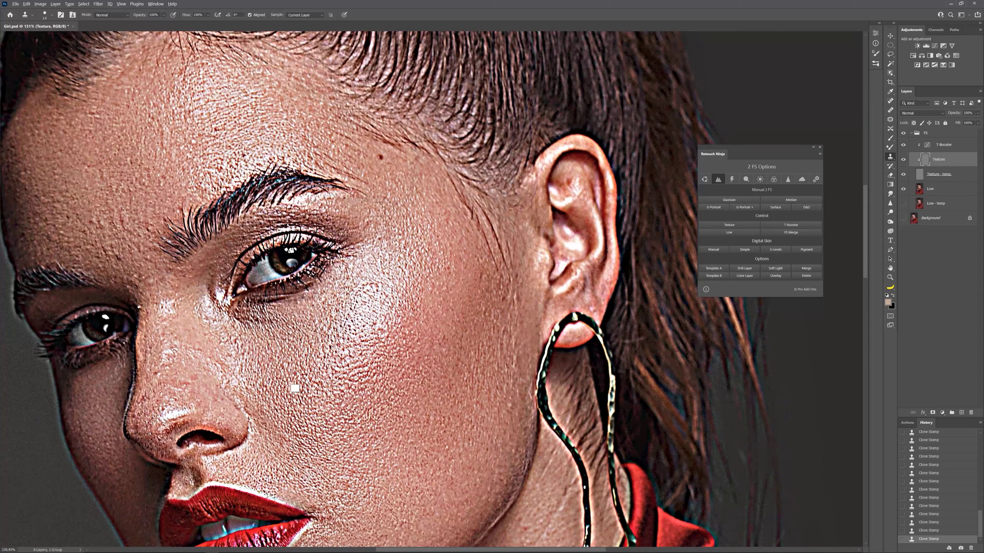
pyautogui.keyDown('alt'); pyautogui.click(294, 376); pyautogui.keyUp('alt')
pyautogui.click(303, 355)
pyautogui.click(313, 342)
pyautogui.keyDown('alt'); pyautogui.click(315, 417); pyautogui.keyUp('alt')
pyautogui.click(314, 401)
pyautogui.click(318, 381)
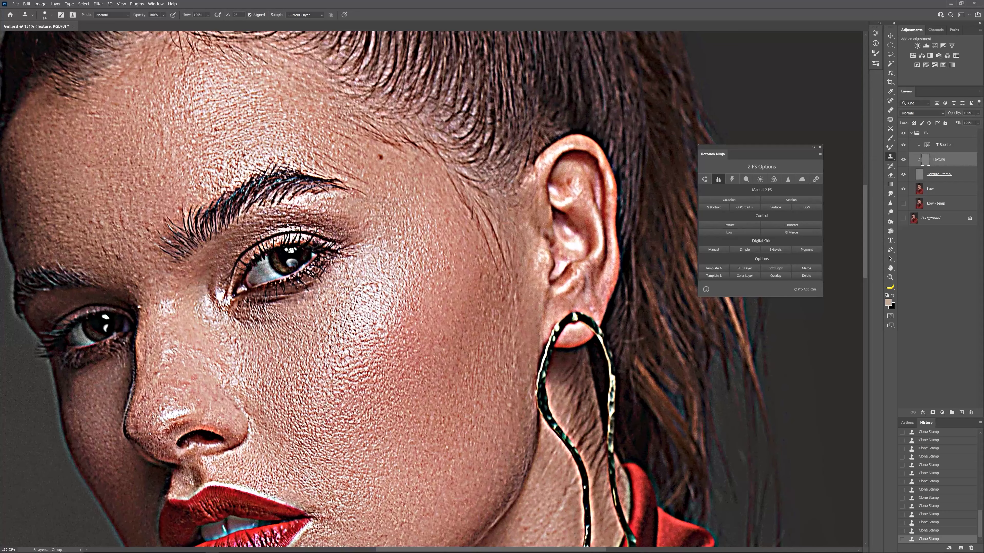
# Clone smoother texture over the flaws on the inner cheek beside the nose and near the inner eye corner
pyautogui.moveTo(290, 426)
pyautogui.mouseDown()
pyautogui.moveTo(314, 367)
pyautogui.moveTo(313, 380)
pyautogui.moveTo(297, 377)
pyautogui.mouseUp()
pyautogui.keyDown('alt'); pyautogui.click(321, 367); pyautogui.keyUp('alt')
pyautogui.keyDown('alt'); pyautogui.click(291, 380); pyautogui.keyUp('alt')
pyautogui.keyDown('alt'); pyautogui.click(224, 306); pyautogui.keyUp('alt')
pyautogui.moveTo(223, 321)
pyautogui.mouseDown()
pyautogui.moveTo(237, 351)
pyautogui.moveTo(236, 326)
pyautogui.moveTo(268, 332)
pyautogui.mouseUp()
pyautogui.keyDown('alt'); pyautogui.click(268, 355); pyautogui.keyUp('alt')
pyautogui.keyDown('alt'); pyautogui.click(284, 339); pyautogui.keyUp('alt')
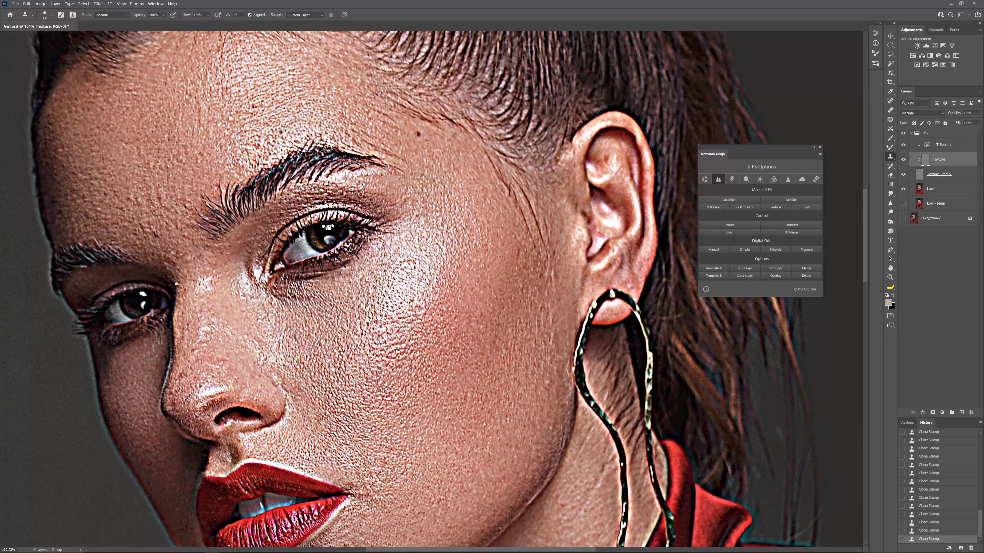
# Retouch the texture on the under-eye area and the cheekbone highlight with the Clone Stamp
pyautogui.keyDown('alt'); pyautogui.click(319, 357); pyautogui.keyUp('alt')
pyautogui.moveTo(334, 343); pyautogui.dragTo(343, 343)
pyautogui.keyDown('alt'); pyautogui.click(401, 321); pyautogui.keyUp('alt')
pyautogui.moveTo(410, 315); pyautogui.dragTo(422, 308)
# Clone away the dark mole on the temple beyond the nearer eyebrow's outer end
pyautogui.moveTo(414, 201)
pyautogui.mouseDown()
pyautogui.moveTo(404, 271)
pyautogui.moveTo(426, 274)
pyautogui.moveTo(379, 270)
pyautogui.mouseUp()
pyautogui.keyDown('alt'); pyautogui.click(409, 286); pyautogui.keyUp('alt')
pyautogui.keyDown('alt'); pyautogui.click(419, 205); pyautogui.keyUp('alt')
pyautogui.click(408, 204)
pyautogui.keyDown('alt'); pyautogui.click(394, 264); pyautogui.keyUp('alt')
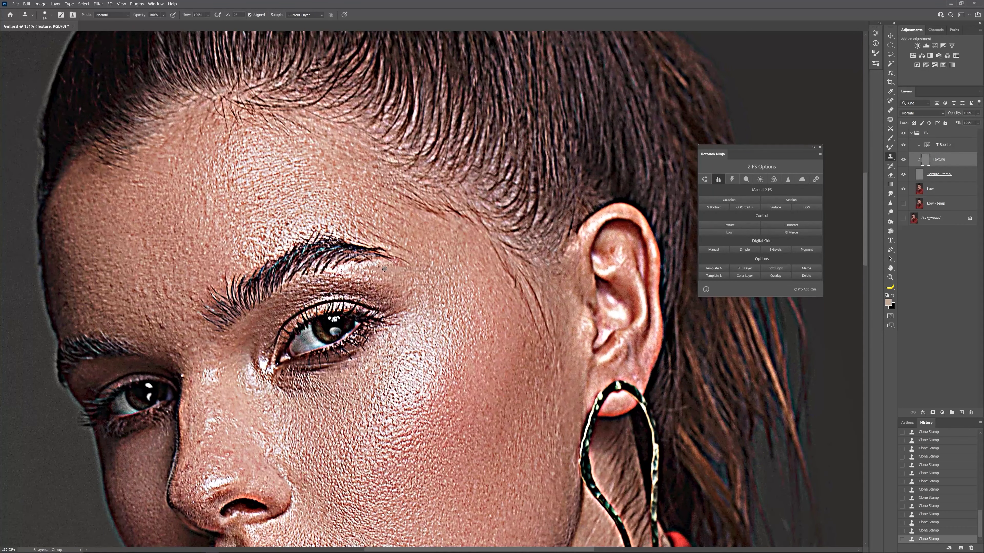
# Clone clean texture over the bumps on the forehead above the nearer eyebrow
pyautogui.keyDown('alt'); pyautogui.click(289, 209); pyautogui.keyUp('alt')
pyautogui.click(285, 227)
pyautogui.moveTo(284, 229)
pyautogui.mouseDown()
pyautogui.moveTo(326, 257)
pyautogui.moveTo(298, 248)
pyautogui.mouseUp()
pyautogui.keyDown('alt'); pyautogui.click(274, 241); pyautogui.keyUp('alt')
pyautogui.click(300, 225)
pyautogui.keyDown('alt'); pyautogui.click(291, 266); pyautogui.keyUp('alt')
# Clone out the texture flaws just above the inner end of the nearer eyebrow
pyautogui.keyDown('alt'); pyautogui.click(241, 297); pyautogui.keyUp('alt')
pyautogui.click(245, 277)
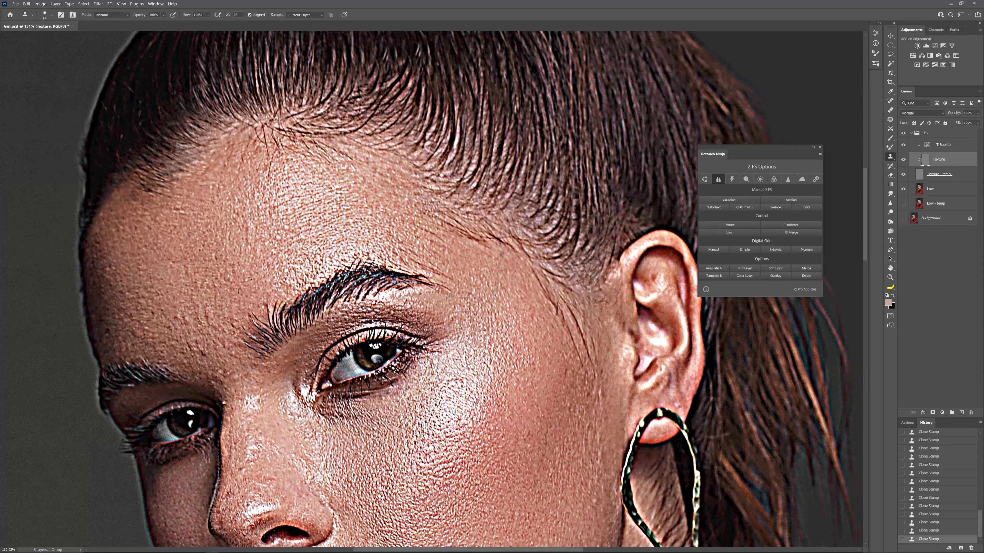
pyautogui.click(252, 278)
pyautogui.click(267, 264)
pyautogui.keyDown('alt'); pyautogui.click(251, 317); pyautogui.keyUp('alt')
pyautogui.click(249, 302)
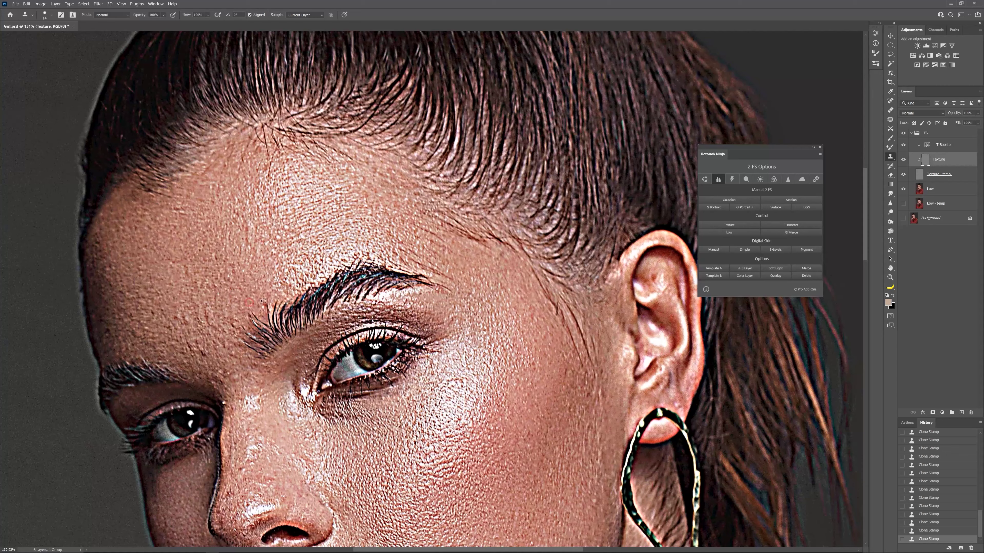
# Clone over the bumps on the shadowed side of the forehead above the far eyebrow
pyautogui.keyDown('alt'); pyautogui.click(181, 304); pyautogui.keyUp('alt')
pyautogui.click(176, 317)
pyautogui.click(184, 321)
pyautogui.keyDown('alt'); pyautogui.click(184, 286); pyautogui.keyUp('alt')
pyautogui.click(187, 268)
pyautogui.click(182, 256)
pyautogui.click(171, 260)
# Clone out the uneven texture on the upper middle of the forehead
pyautogui.keyDown('alt'); pyautogui.click(234, 257); pyautogui.keyUp('alt')
pyautogui.click(233, 249)
pyautogui.click(247, 243)
pyautogui.click(246, 228)
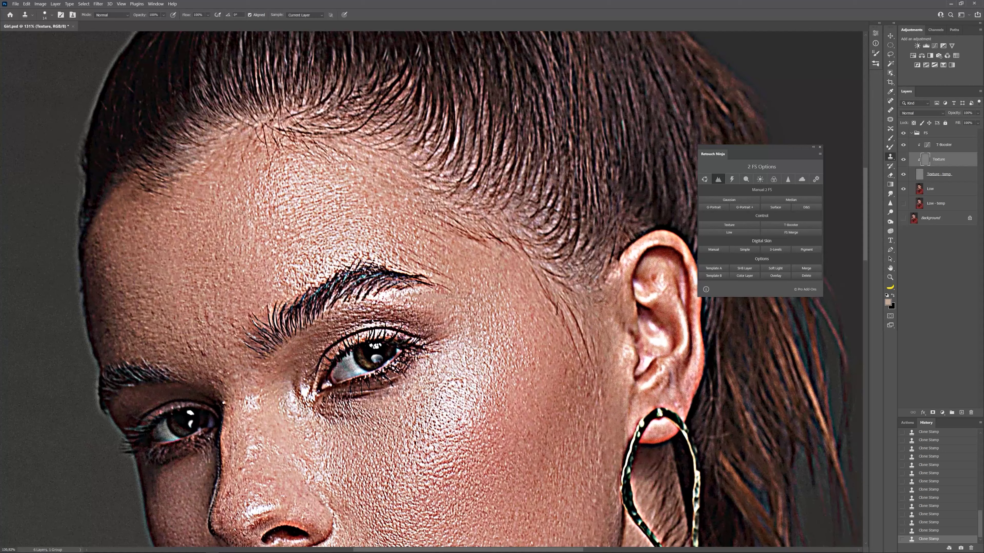
pyautogui.click(252, 225)
# Clone even texture over the flaws on the lower forehead between the two eyebrows
pyautogui.keyDown('alt'); pyautogui.click(234, 302); pyautogui.keyUp('alt')
pyautogui.click(235, 325)
pyautogui.click(220, 344)
pyautogui.keyDown('alt'); pyautogui.click(188, 337); pyautogui.keyUp('alt')
pyautogui.click(202, 352)
pyautogui.keyDown('alt'); pyautogui.click(190, 336); pyautogui.keyUp('alt')
pyautogui.click(206, 320)
pyautogui.click(224, 330)
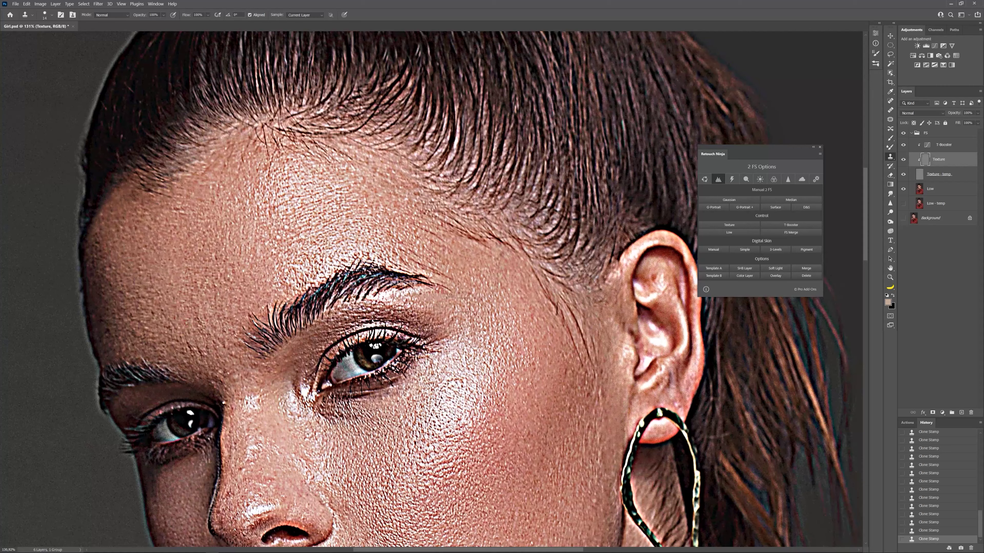
pyautogui.keyDown('alt'); pyautogui.click(179, 314); pyautogui.keyUp('alt')
# Check the skin by toggling the T-Booster and clone out the remaining flaws on the central forehead
pyautogui.click(778, 226)
pyautogui.moveTo(286, 226)
pyautogui.mouseDown()
pyautogui.moveTo(266, 240)
pyautogui.moveTo(292, 204)
pyautogui.moveTo(278, 206)
pyautogui.moveTo(302, 199)
pyautogui.mouseUp()
pyautogui.keyDown('alt'); pyautogui.click(288, 216); pyautogui.keyUp('alt')
pyautogui.keyDown('alt'); pyautogui.click(285, 252); pyautogui.keyUp('alt')
pyautogui.moveTo(283, 238); pyautogui.dragTo(293, 233)
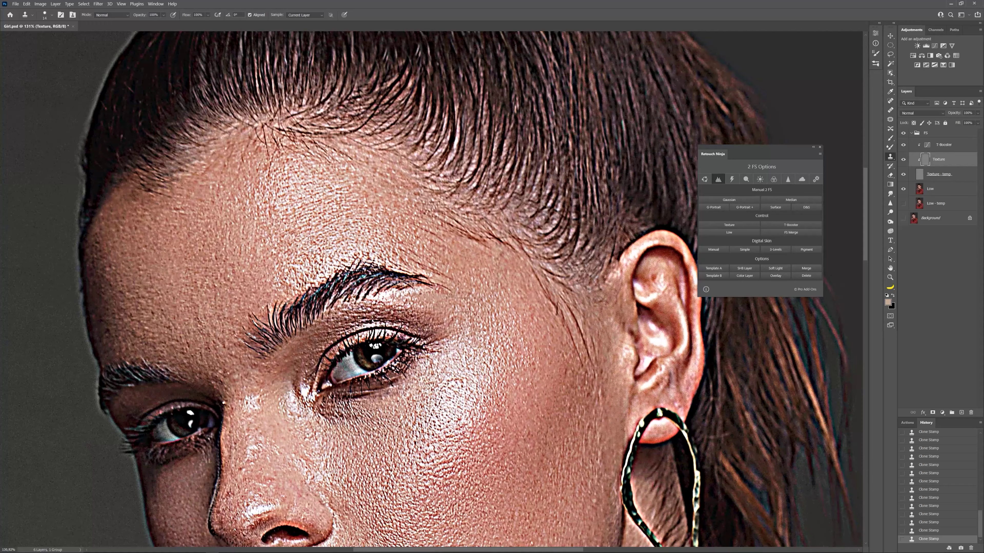
# Clone clean texture over the flaws on the side of the nose
pyautogui.moveTo(469, 327)
pyautogui.mouseDown()
pyautogui.moveTo(444, 201)
pyautogui.moveTo(491, 168)
pyautogui.mouseUp()
pyautogui.keyDown('alt'); pyautogui.click(298, 303); pyautogui.keyUp('alt')
pyautogui.click(290, 323)
pyautogui.moveTo(290, 323); pyautogui.dragTo(301, 331)
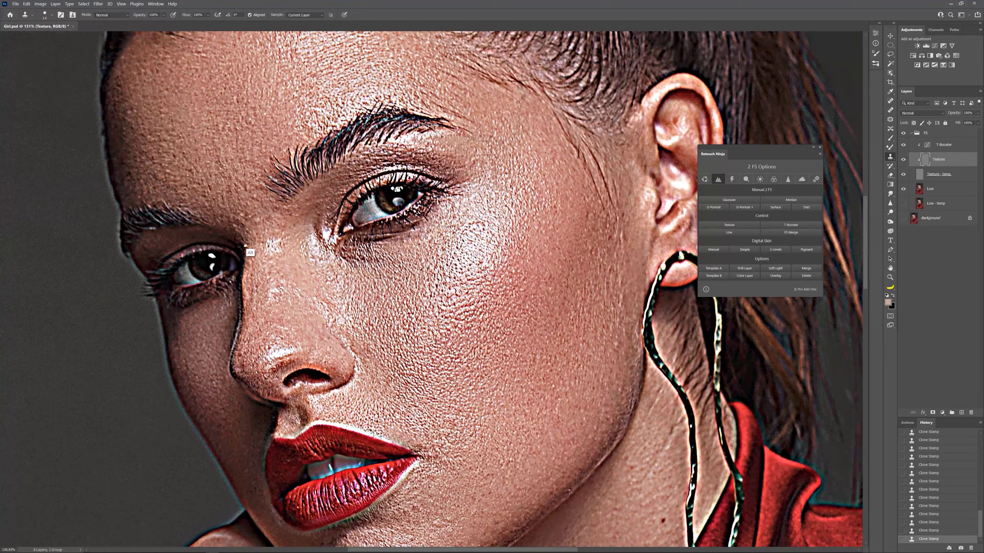
# Clone clean texture over the blemishes on the chin and the skin below the corner of the mouth
pyautogui.keyDown('alt'); pyautogui.click(252, 261); pyautogui.keyUp('alt')
pyautogui.scroll(-2, 287, 307)
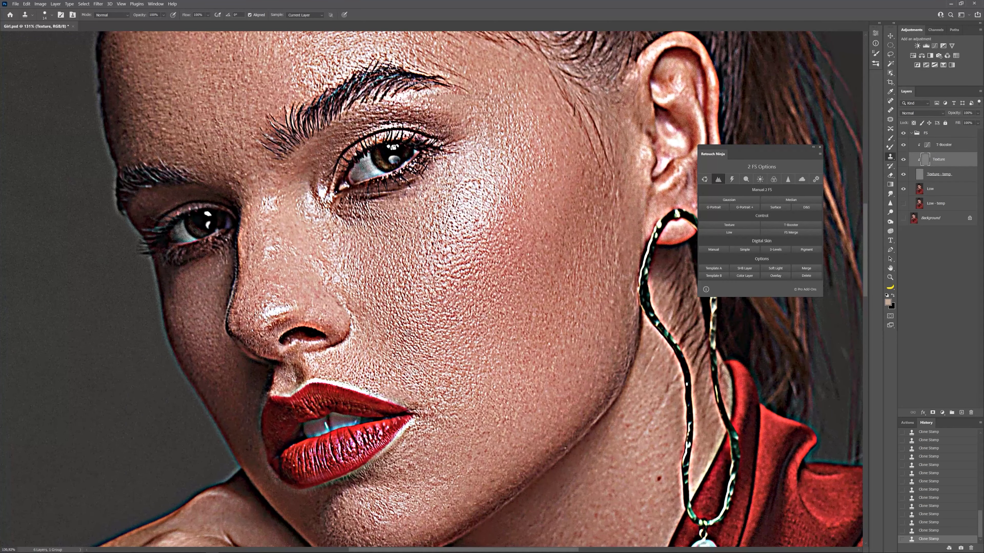
pyautogui.scroll(-4, 408, 334)
pyautogui.keyDown('alt'); pyautogui.click(405, 360); pyautogui.keyUp('alt')
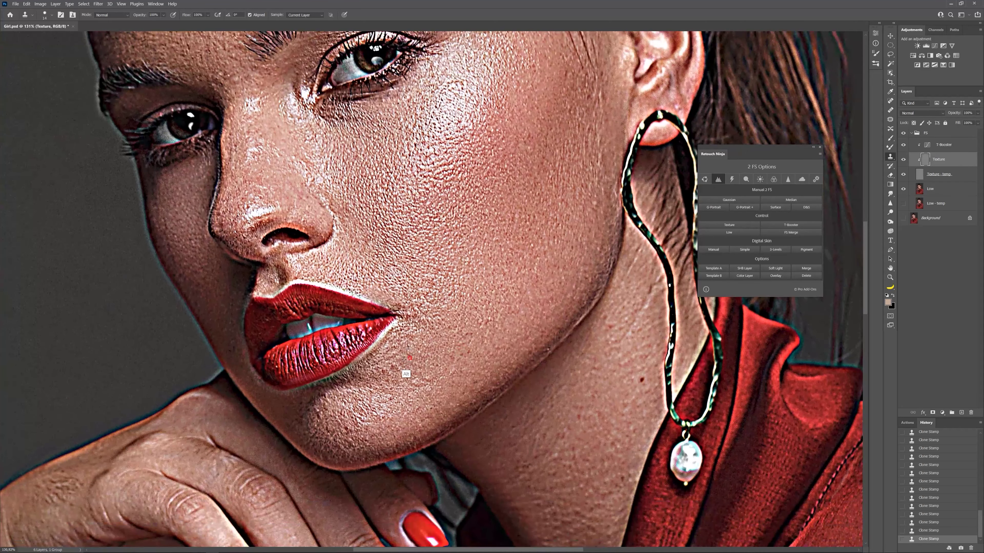
pyautogui.moveTo(404, 368)
pyautogui.mouseDown()
pyautogui.moveTo(395, 373)
pyautogui.moveTo(416, 384)
pyautogui.mouseUp()
pyautogui.keyDown('alt'); pyautogui.click(430, 363); pyautogui.keyUp('alt')
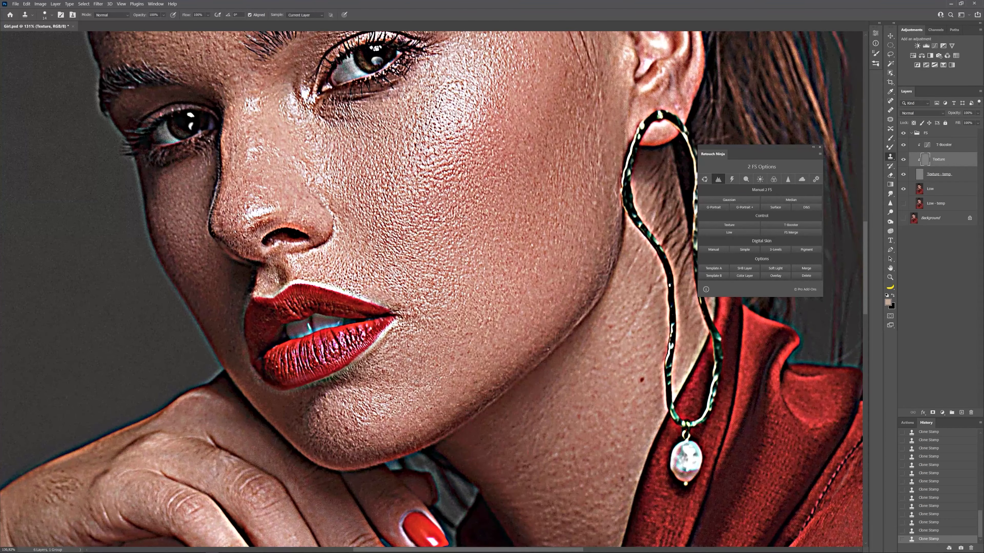
pyautogui.keyDown('alt'); pyautogui.click(386, 385); pyautogui.keyUp('alt')
pyautogui.click(371, 386)
pyautogui.keyDown('alt'); pyautogui.click(369, 371); pyautogui.keyUp('alt')
pyautogui.click(382, 373)
pyautogui.moveTo(423, 340)
pyautogui.mouseDown()
pyautogui.moveTo(404, 377)
pyautogui.moveTo(390, 341)
pyautogui.moveTo(371, 346)
pyautogui.moveTo(434, 349)
pyautogui.mouseUp()
# Clone out the texture flaws on the lower cheek above the jawline
pyautogui.scroll(6, 404, 377)
pyautogui.keyDown('alt'); pyautogui.click(433, 363); pyautogui.keyUp('alt')
pyautogui.keyDown('alt'); pyautogui.click(484, 280); pyautogui.keyUp('alt')
pyautogui.moveTo(457, 300); pyautogui.dragTo(467, 317)
pyautogui.moveTo(588, 175); pyautogui.dragTo(517, 207)
pyautogui.keyDown('alt'); pyautogui.click(536, 229); pyautogui.keyUp('alt')
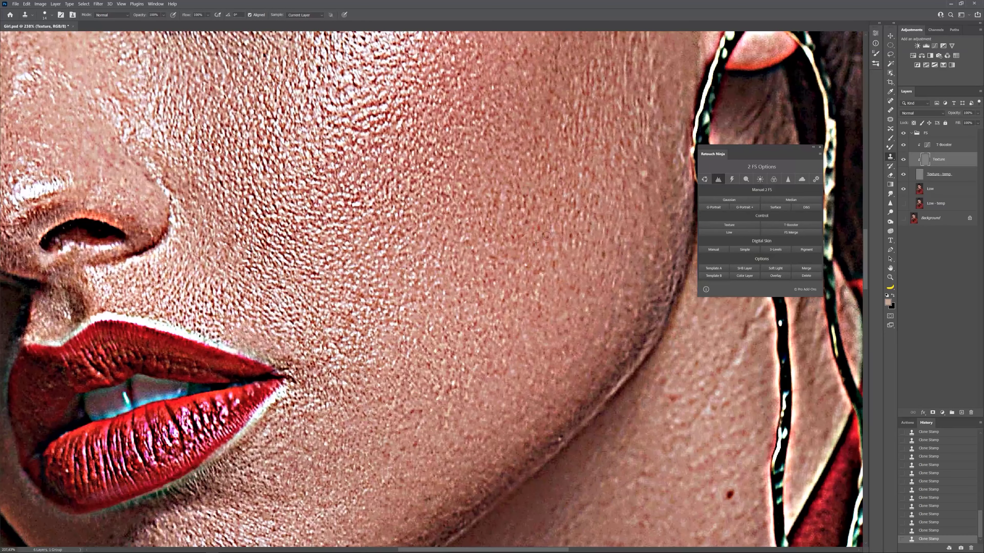
pyautogui.moveTo(526, 294); pyautogui.dragTo(504, 308)
pyautogui.scroll(1, 482, 247)
pyautogui.hscroll(1, 482, 246)
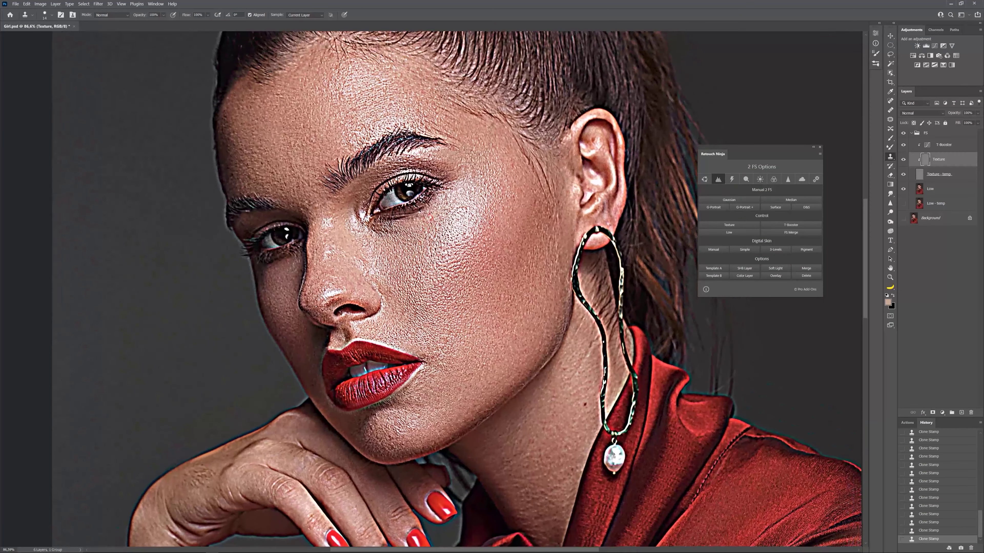
# Clone even texture over the flaws on the near cheek below the eye and on the shadowed far cheek
pyautogui.keyDown('alt'); pyautogui.click(440, 251); pyautogui.keyUp('alt')
pyautogui.moveTo(446, 254); pyautogui.dragTo(448, 260)
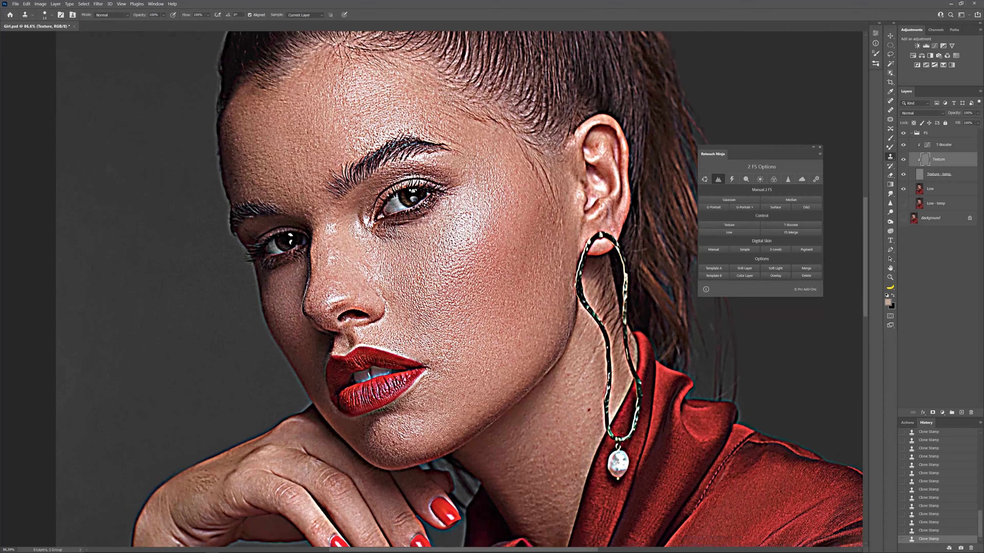
pyautogui.keyDown('alt'); pyautogui.click(294, 328); pyautogui.keyUp('alt')
pyautogui.click(291, 322)
pyautogui.moveTo(312, 359)
pyautogui.mouseDown()
pyautogui.moveTo(289, 351)
pyautogui.moveTo(285, 336)
pyautogui.mouseUp()
# Clone out the marks on the back of the hand and the wrist, undoing the stroke that does not fit
pyautogui.moveTo(316, 392); pyautogui.dragTo(364, 272)
pyautogui.keyDown('alt'); pyautogui.click(223, 371); pyautogui.keyUp('alt')
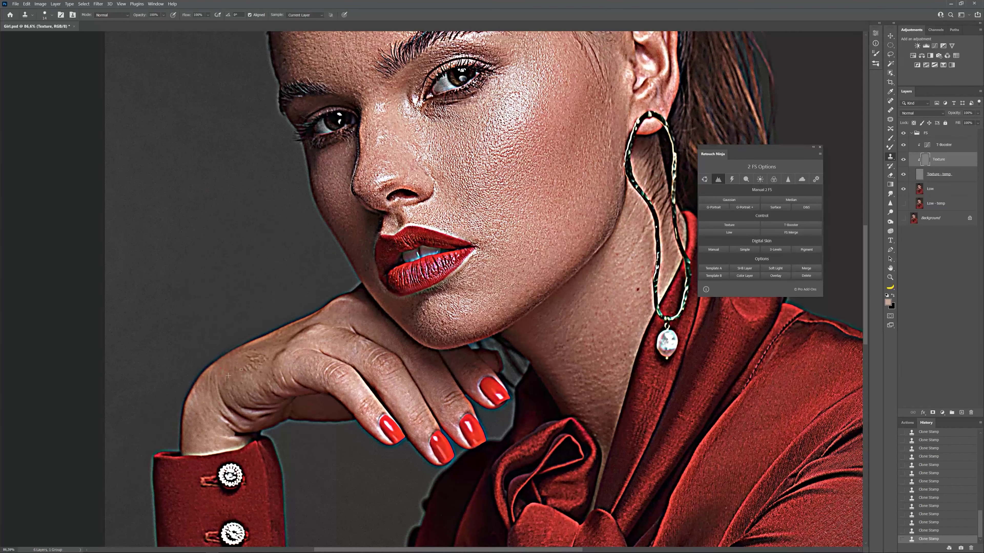
pyautogui.keyDown('alt'); pyautogui.click(275, 345); pyautogui.keyUp('alt')
pyautogui.click(230, 364)
pyautogui.click(257, 359)
pyautogui.hotkey('ctrl', 'z')
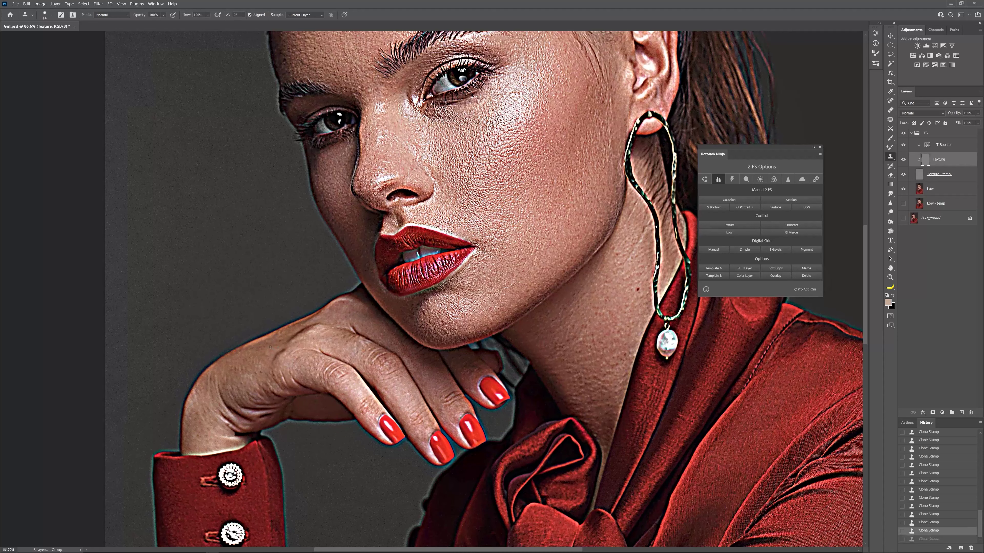
pyautogui.keyDown('alt'); pyautogui.click(270, 349); pyautogui.keyUp('alt')
pyautogui.click(272, 355)
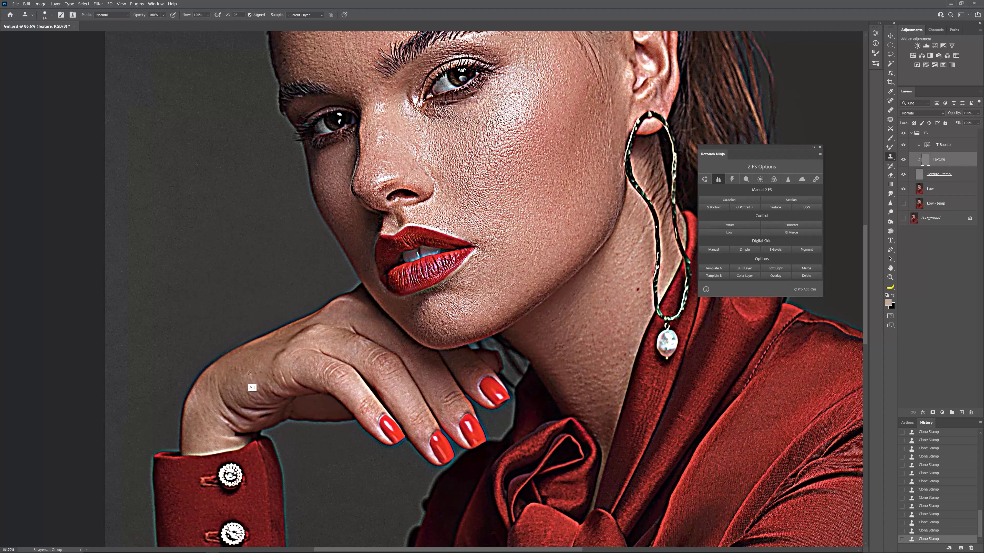
pyautogui.click(258, 372)
pyautogui.keyDown('alt'); pyautogui.click(219, 376); pyautogui.keyUp('alt')
# Clone out the dark mole and the nearby flaw on the neck beside the earring
pyautogui.moveTo(270, 311); pyautogui.dragTo(221, 284)
pyautogui.moveTo(589, 283); pyautogui.dragTo(495, 311)
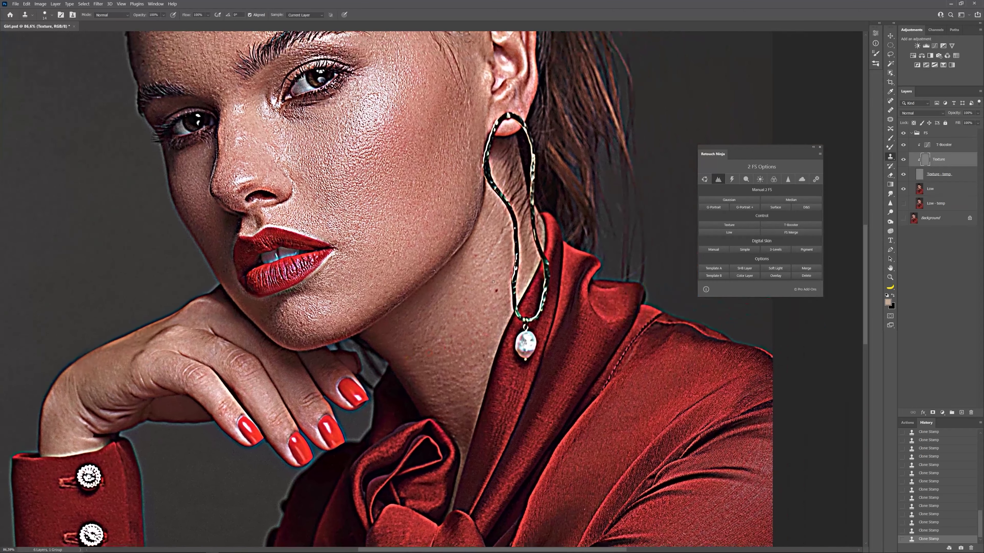
pyautogui.keyDown('alt'); pyautogui.click(488, 307); pyautogui.keyUp('alt')
pyautogui.click(496, 291)
pyautogui.click(474, 272)
# Clone clean skin texture over the flaws on the upper neck between the jaw and the earring
pyautogui.press('alt')
pyautogui.keyDown('alt'); pyautogui.click(504, 214); pyautogui.keyUp('alt')
pyautogui.press('alt')
pyautogui.keyDown('alt'); pyautogui.click(500, 226); pyautogui.keyUp('alt')
pyautogui.moveTo(495, 221); pyautogui.dragTo(491, 213)
pyautogui.keyDown('alt'); pyautogui.click(503, 268); pyautogui.keyUp('alt')
pyautogui.moveTo(502, 248); pyautogui.dragTo(503, 231)
pyautogui.keyDown('alt'); pyautogui.click(506, 256); pyautogui.keyUp('alt')
# Clone even texture over the spots on the middle of the neck and below the chin
pyautogui.keyDown('alt'); pyautogui.click(486, 288); pyautogui.keyUp('alt')
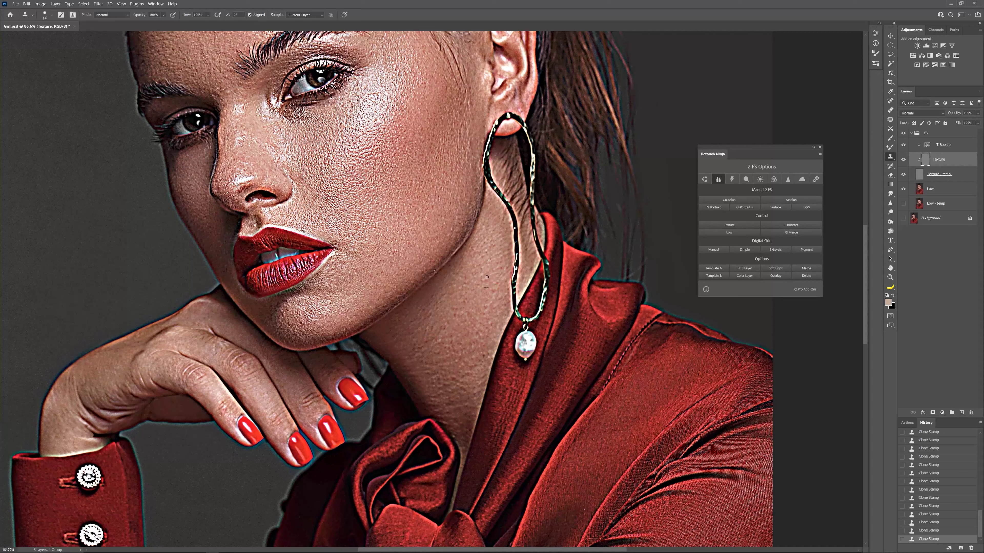
pyautogui.keyDown('alt'); pyautogui.click(469, 270); pyautogui.keyUp('alt')
pyautogui.moveTo(470, 335); pyautogui.dragTo(459, 316)
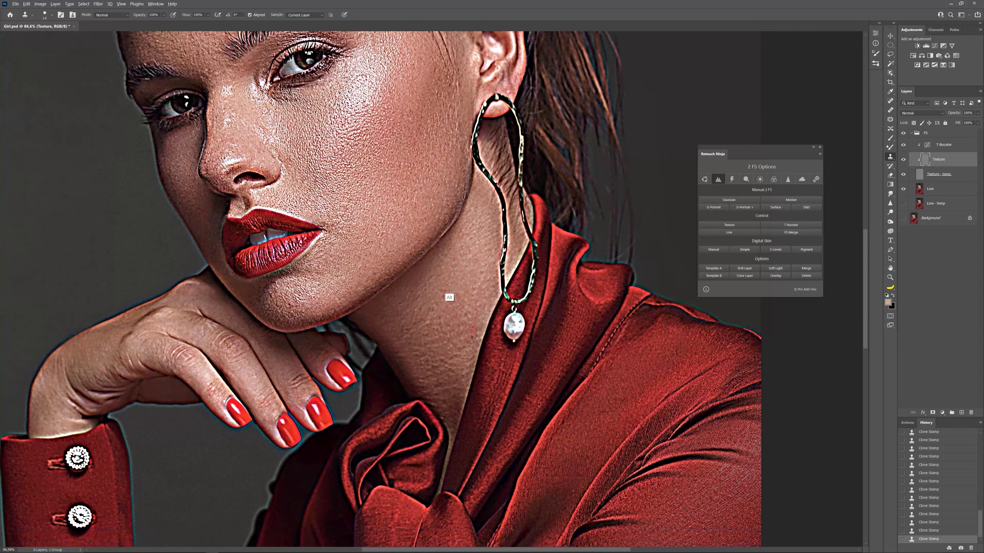
pyautogui.keyDown('alt'); pyautogui.click(377, 315); pyautogui.keyUp('alt')
pyautogui.click(387, 319)
# Turn off the T-Booster view and clone out the remaining flaws on the neck along the underside of the jaw
pyautogui.click(791, 225)
pyautogui.moveTo(439, 284); pyautogui.dragTo(414, 297)
pyautogui.scroll(4, 415, 297)
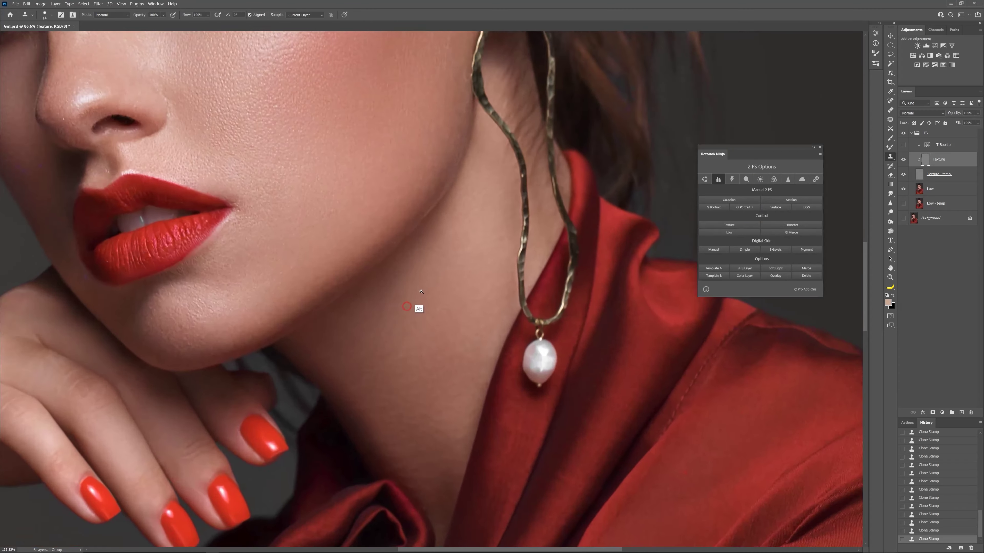
pyautogui.keyDown('alt'); pyautogui.click(363, 295); pyautogui.keyUp('alt')
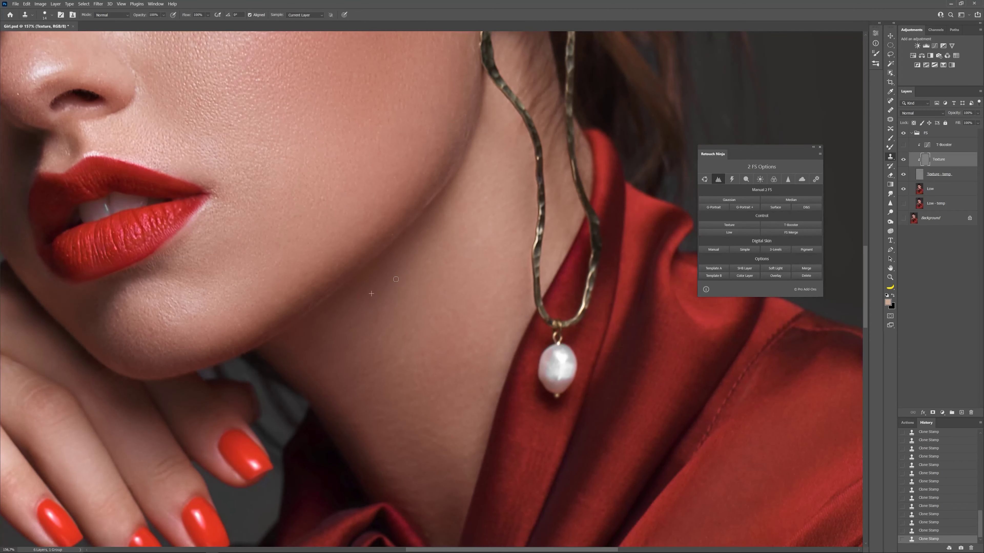
pyautogui.keyDown('alt'); pyautogui.click(444, 257); pyautogui.keyUp('alt')
pyautogui.keyDown('alt'); pyautogui.click(331, 331); pyautogui.keyUp('alt')
pyautogui.keyDown('alt'); pyautogui.click(357, 317); pyautogui.keyUp('alt')
pyautogui.moveTo(327, 342); pyautogui.dragTo(355, 325)
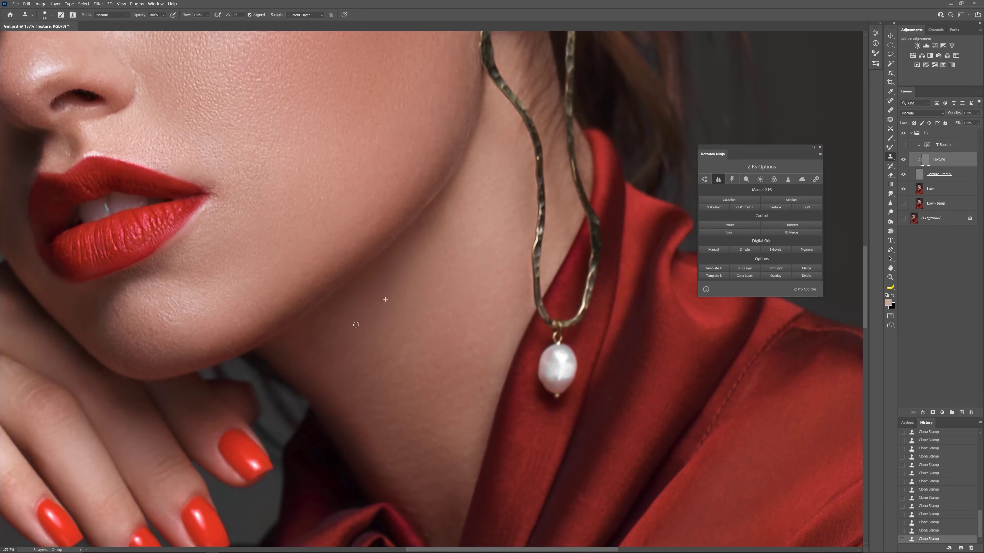
# Clone clean texture over the flaws on the lower neck near the blouse collar
pyautogui.keyDown('alt'); pyautogui.click(404, 376); pyautogui.keyUp('alt')
pyautogui.keyDown('alt'); pyautogui.click(361, 399); pyautogui.keyUp('alt')
pyautogui.keyDown('alt'); pyautogui.click(434, 390); pyautogui.keyUp('alt')
pyautogui.moveTo(459, 363); pyautogui.dragTo(428, 333)
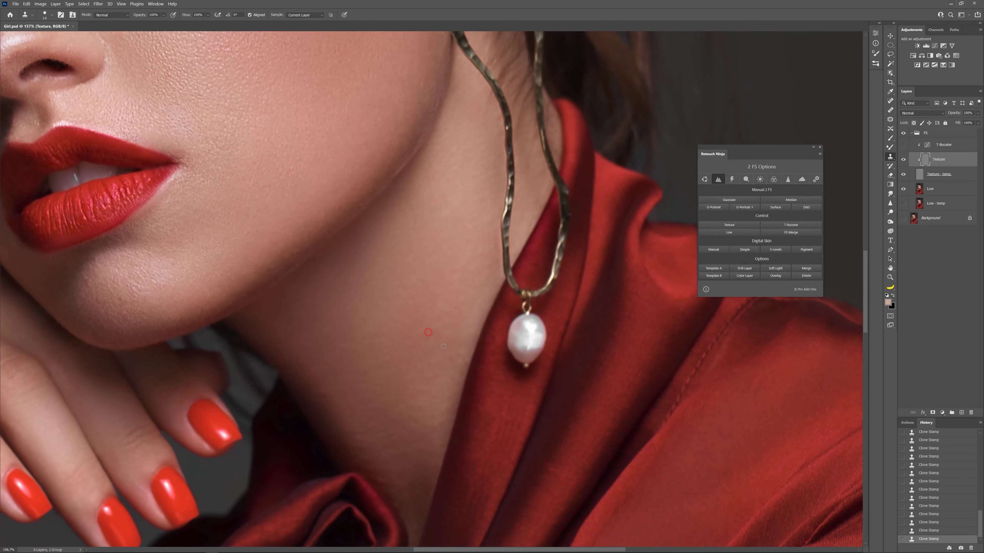
# Turn the T-Booster view back on and clone out the flaws on the upper neck and the middle of the cheek
pyautogui.click(791, 225)
pyautogui.moveTo(405, 159); pyautogui.dragTo(416, 253)
pyautogui.click(433, 281)
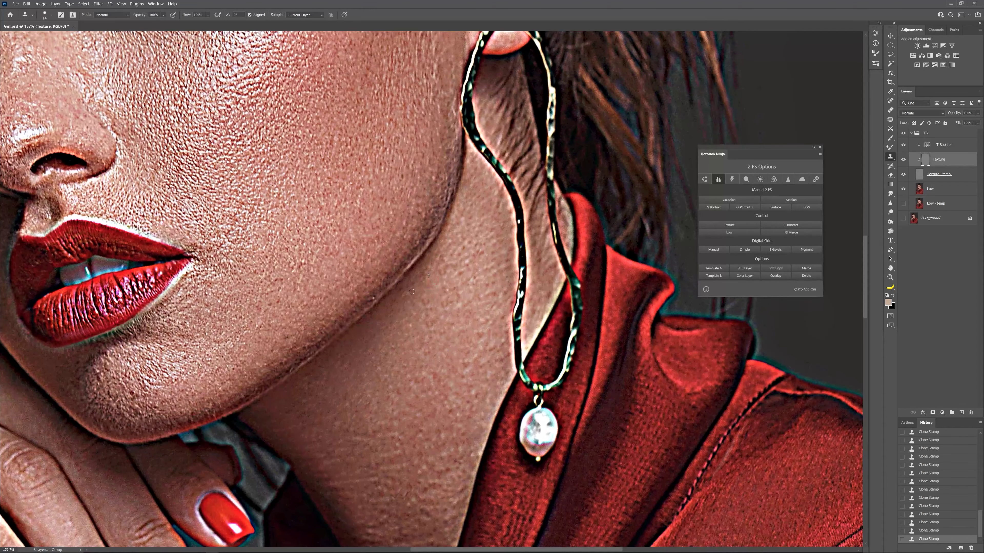
pyautogui.moveTo(437, 336); pyautogui.dragTo(476, 397)
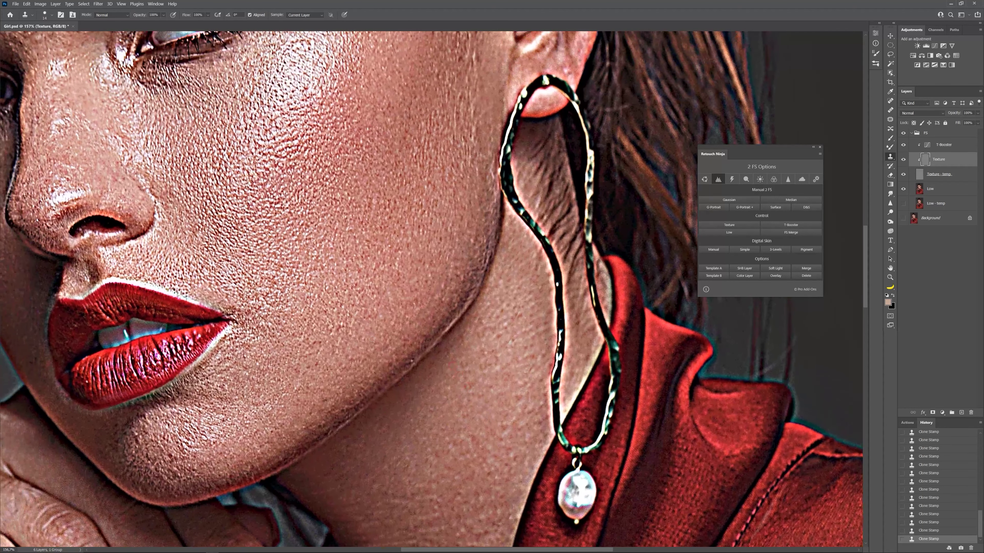
pyautogui.keyDown('alt'); pyautogui.click(338, 351); pyautogui.keyUp('alt')
pyautogui.moveTo(317, 364)
pyautogui.mouseDown()
pyautogui.moveTo(308, 367)
pyautogui.moveTo(327, 337)
pyautogui.mouseUp()
pyautogui.keyDown('alt'); pyautogui.click(354, 302); pyautogui.keyUp('alt')
pyautogui.moveTo(374, 265); pyautogui.dragTo(463, 265)
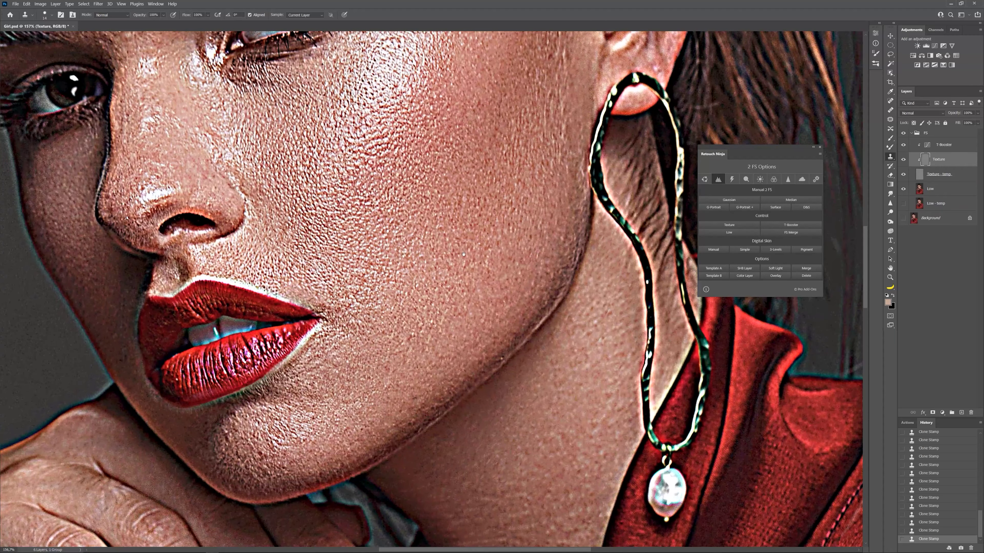
# Clone clean texture over the leftover flaws on the forehead and the temple beside the outer eyebrow
pyautogui.keyDown('alt'); pyautogui.scroll(-5, 464, 254); pyautogui.keyUp('alt')
pyautogui.moveTo(449, 297); pyautogui.dragTo(437, 369)
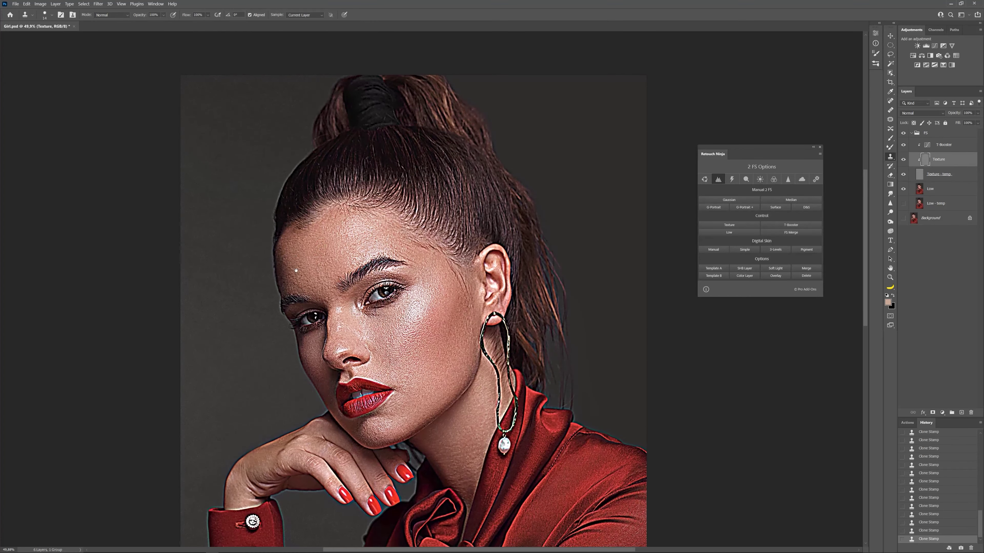
pyautogui.scroll(4, 296, 270)
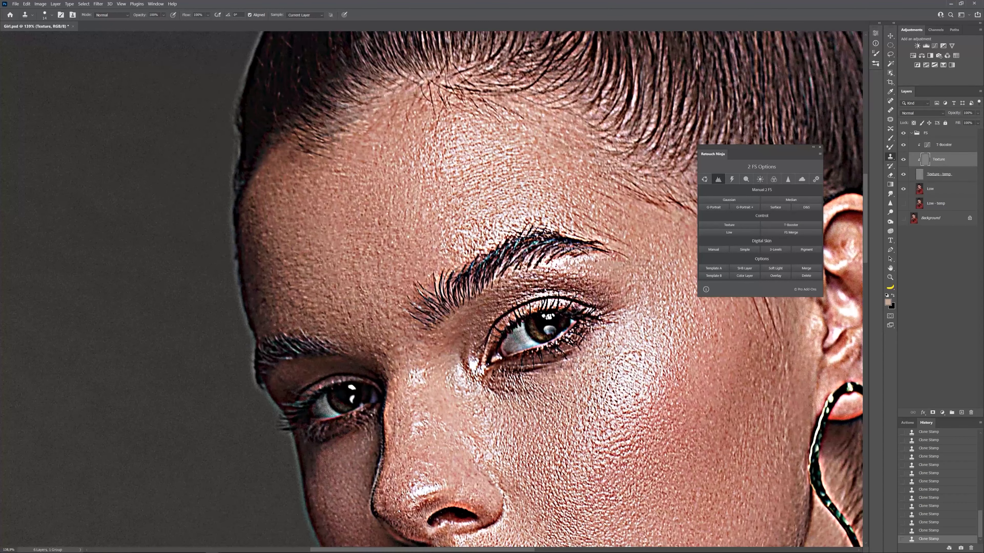
pyautogui.keyDown('alt'); pyautogui.click(331, 231); pyautogui.keyUp('alt')
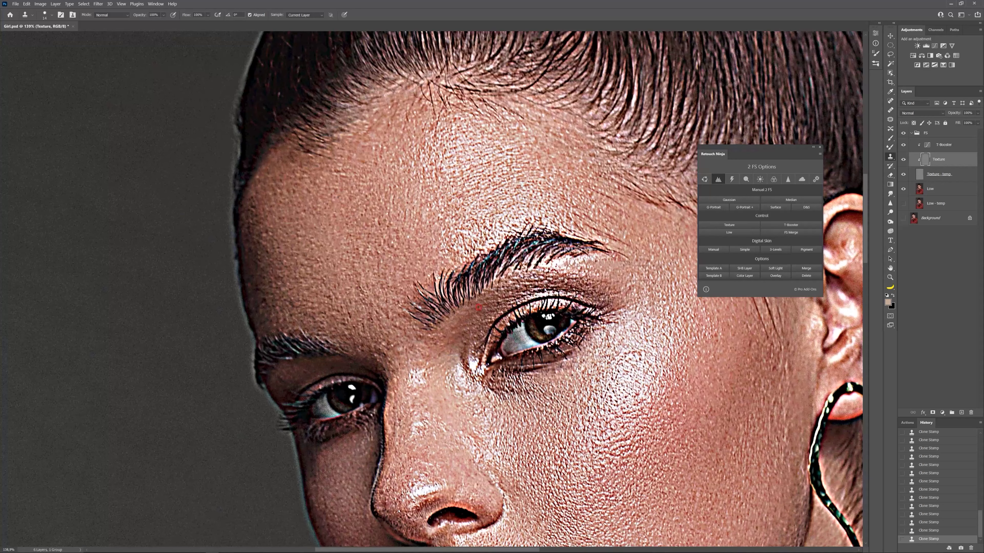
pyautogui.moveTo(624, 279)
pyautogui.mouseDown()
pyautogui.moveTo(525, 233)
pyautogui.moveTo(515, 212)
pyautogui.mouseUp()
pyautogui.keyDown('alt'); pyautogui.click(524, 222); pyautogui.keyUp('alt')
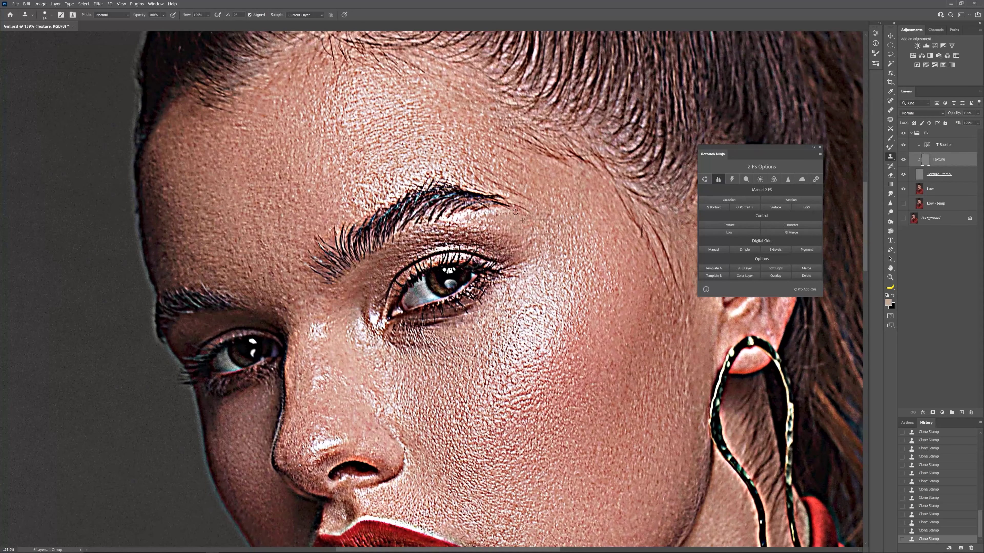
pyautogui.keyDown('alt'); pyautogui.click(532, 259); pyautogui.keyUp('alt')
# Clone smooth texture over the uneven pores on the side of the nose above the nostril
pyautogui.moveTo(309, 308); pyautogui.dragTo(262, 213)
pyautogui.scroll(4, 344, 325)
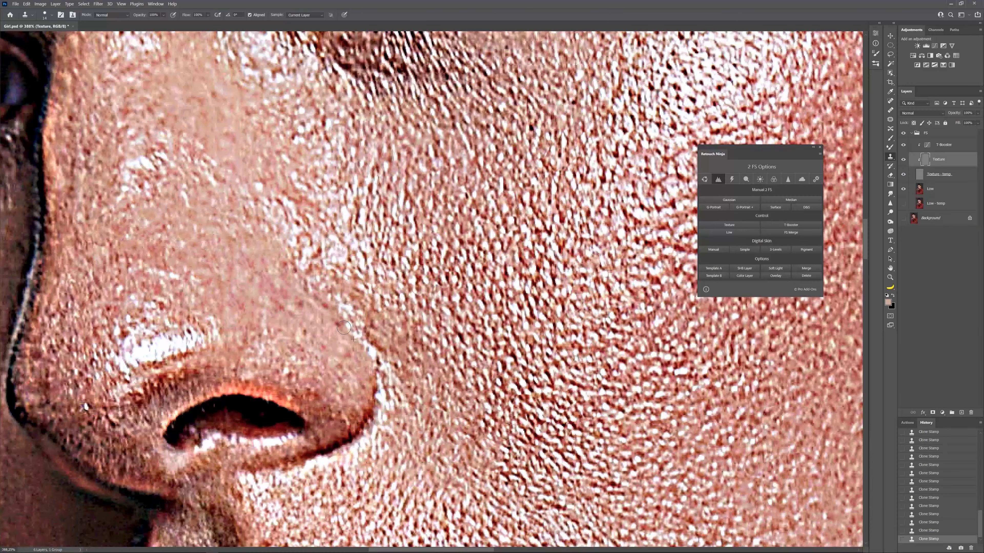
pyautogui.keyDown('alt'); pyautogui.click(341, 330); pyautogui.keyUp('alt')
pyautogui.click(353, 288)
pyautogui.keyDown('alt'); pyautogui.click(323, 330); pyautogui.keyUp('alt')
pyautogui.click(328, 303)
pyautogui.keyDown('alt'); pyautogui.click(310, 310); pyautogui.keyUp('alt')
pyautogui.click(325, 307)
pyautogui.keyDown('alt'); pyautogui.click(243, 296); pyautogui.keyUp('alt')
pyautogui.moveTo(272, 298)
pyautogui.mouseDown()
pyautogui.moveTo(306, 312)
pyautogui.moveTo(309, 331)
pyautogui.moveTo(351, 357)
pyautogui.moveTo(318, 330)
pyautogui.mouseUp()
pyautogui.keyDown('alt'); pyautogui.click(287, 328); pyautogui.keyUp('alt')
# Clone even texture over the rough transition between the upper side of the nose and the cheek
pyautogui.moveTo(254, 237); pyautogui.dragTo(271, 270)
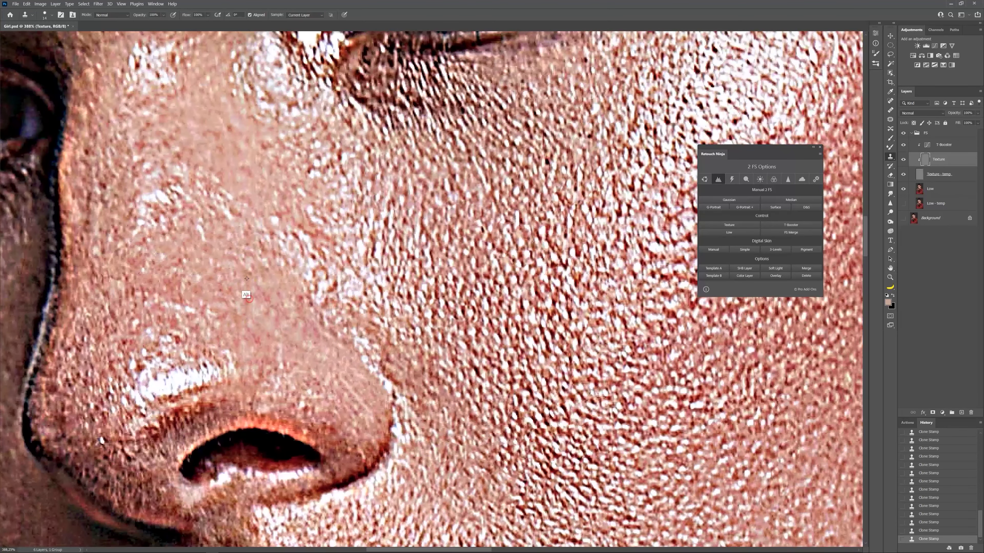
pyautogui.keyDown('alt'); pyautogui.click(264, 185); pyautogui.keyUp('alt')
pyautogui.moveTo(268, 216)
pyautogui.mouseDown()
pyautogui.moveTo(283, 216)
pyautogui.moveTo(270, 234)
pyautogui.mouseUp()
pyautogui.moveTo(181, 296); pyautogui.dragTo(200, 287)
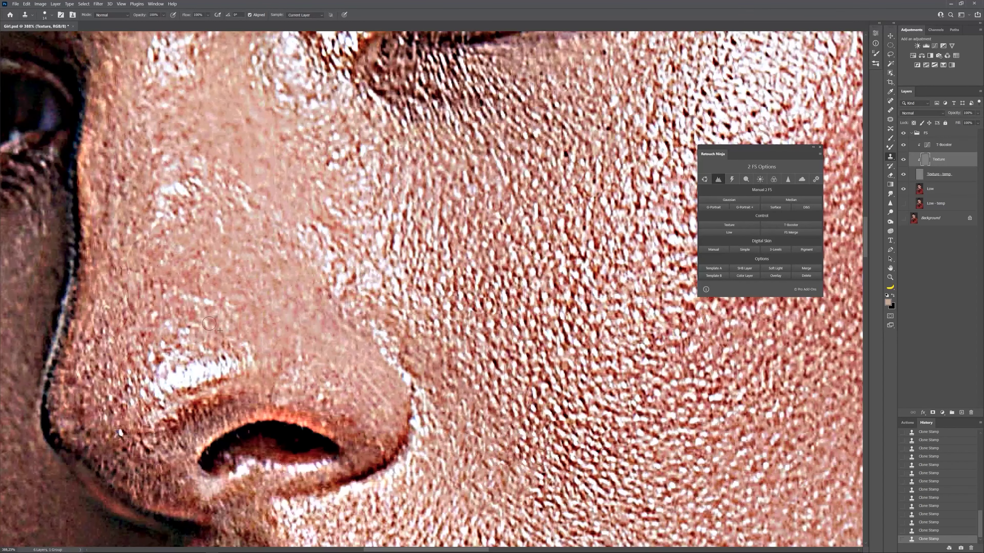
pyautogui.scroll(3, 242, 326)
pyautogui.moveTo(242, 327); pyautogui.dragTo(248, 359)
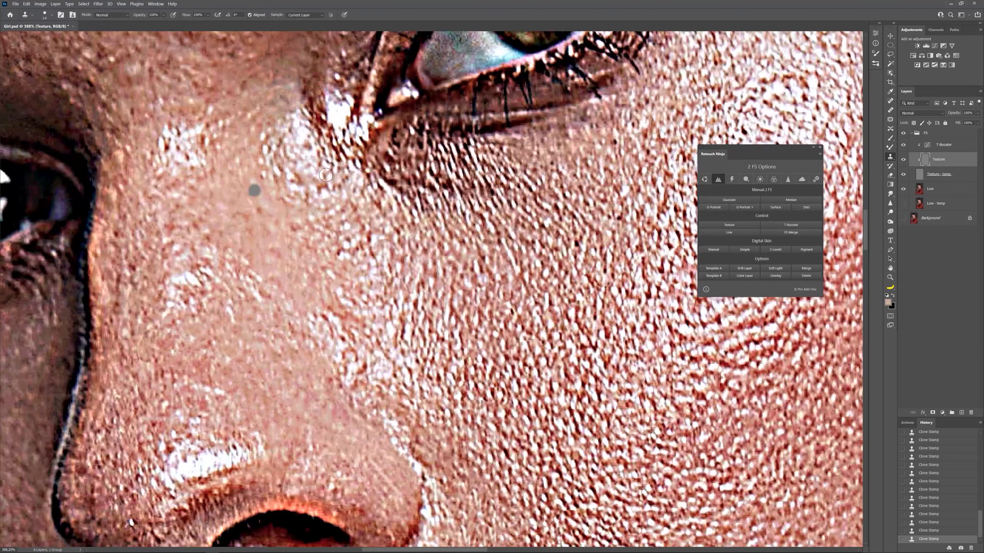
# Check the skin texture across the whole portrait and turn off the T-Booster view
pyautogui.moveTo(547, 266); pyautogui.dragTo(499, 268)
pyautogui.scroll(-4, 583, 287)
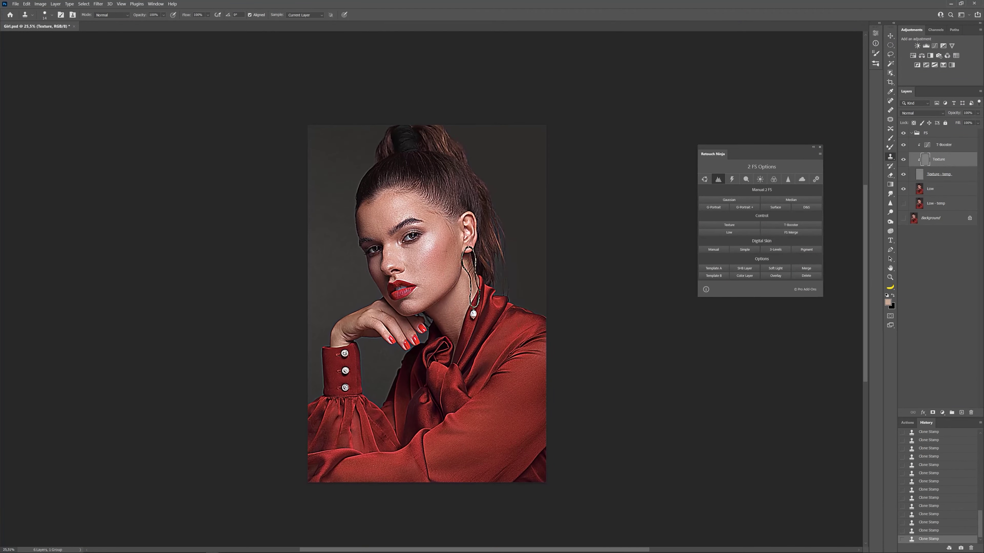
pyautogui.scroll(4, 465, 252)
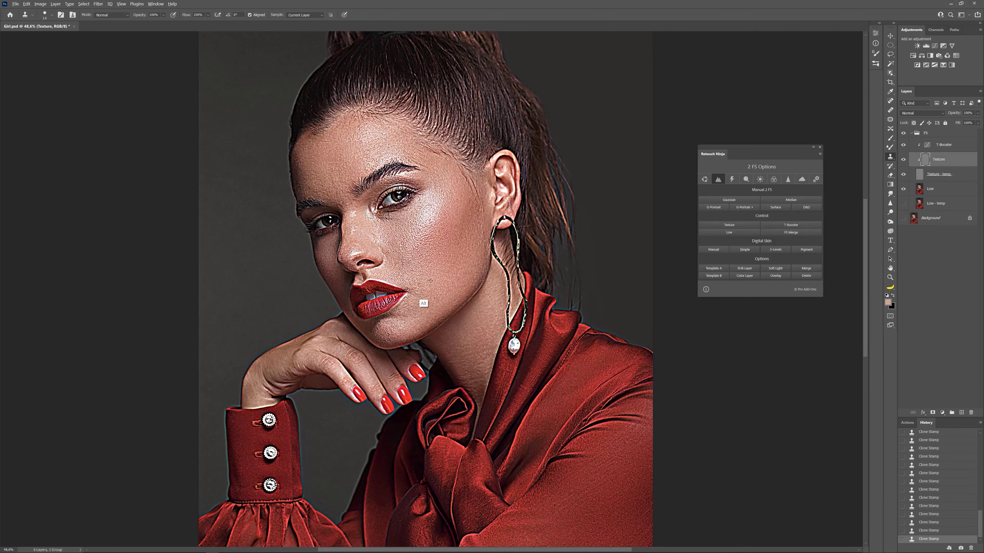
pyautogui.moveTo(453, 268); pyautogui.dragTo(434, 294)
pyautogui.scroll(4, 440, 241)
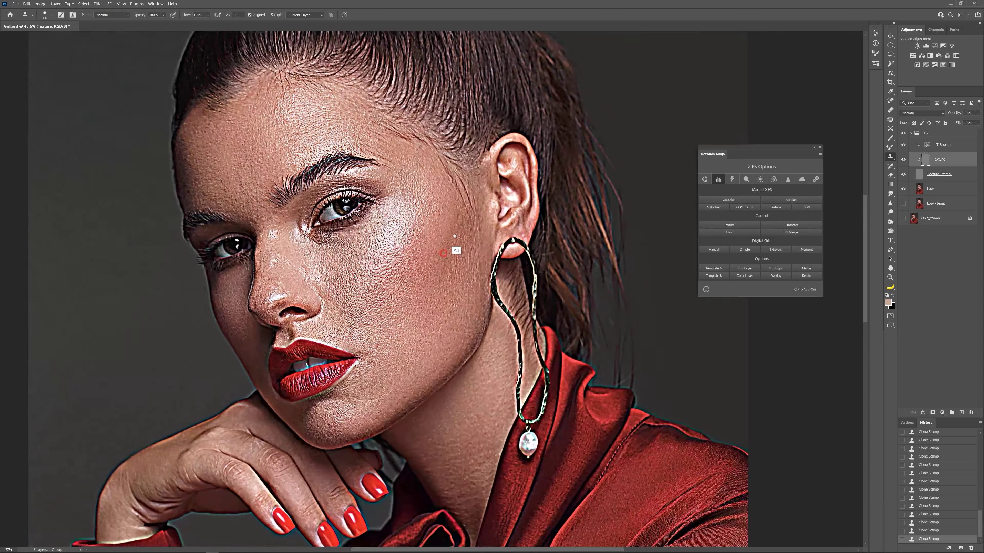
pyautogui.scroll(-1, 440, 239)
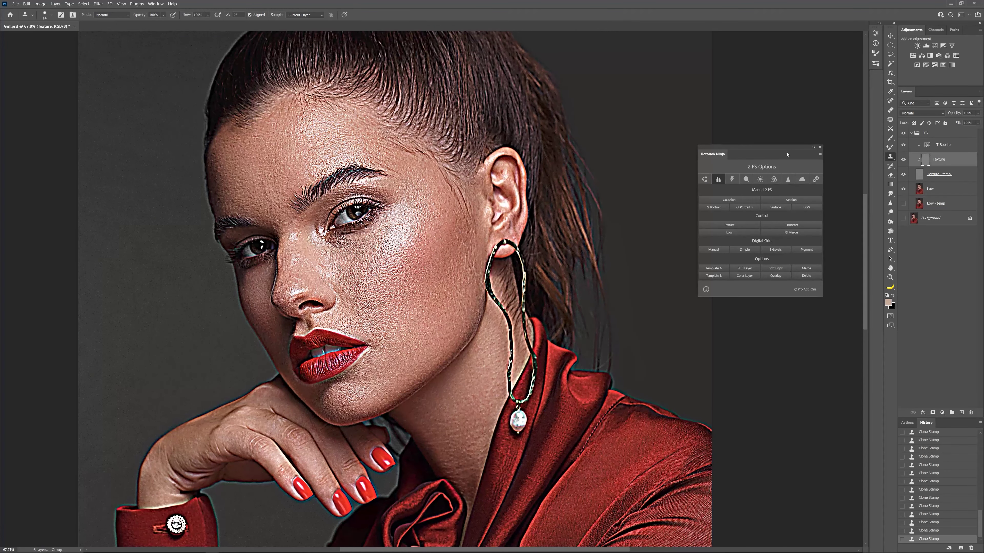
pyautogui.click(777, 226)
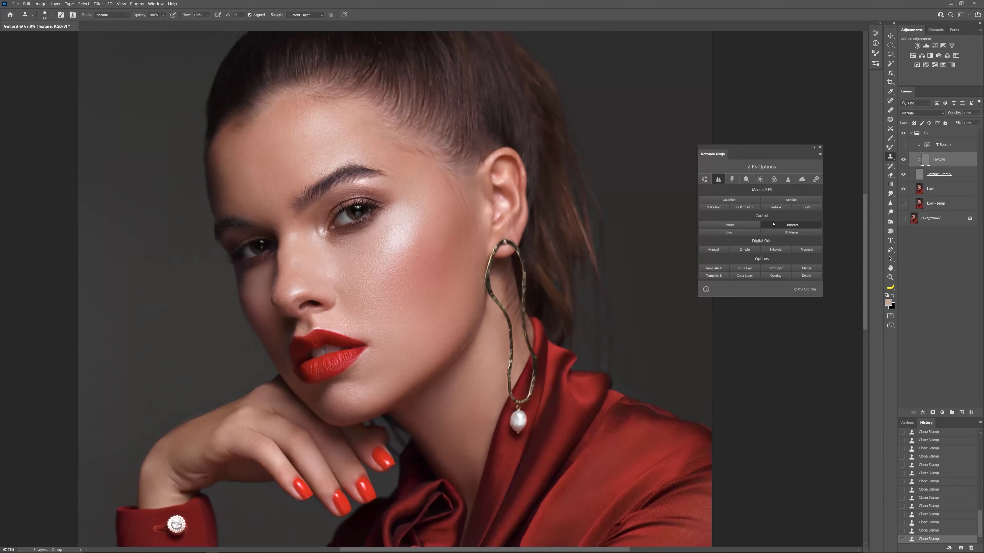
# Clone out the remaining small flaws on the forehead above and between the eyebrows in the normal view
pyautogui.moveTo(299, 241)
pyautogui.mouseDown()
pyautogui.moveTo(290, 267)
pyautogui.moveTo(326, 281)
pyautogui.mouseUp()
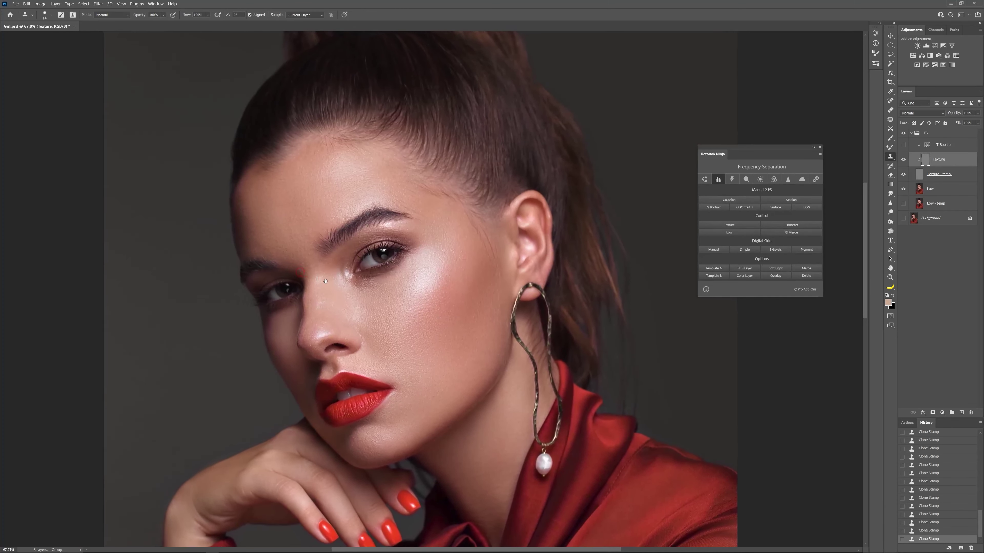
pyautogui.scroll(4, 321, 267)
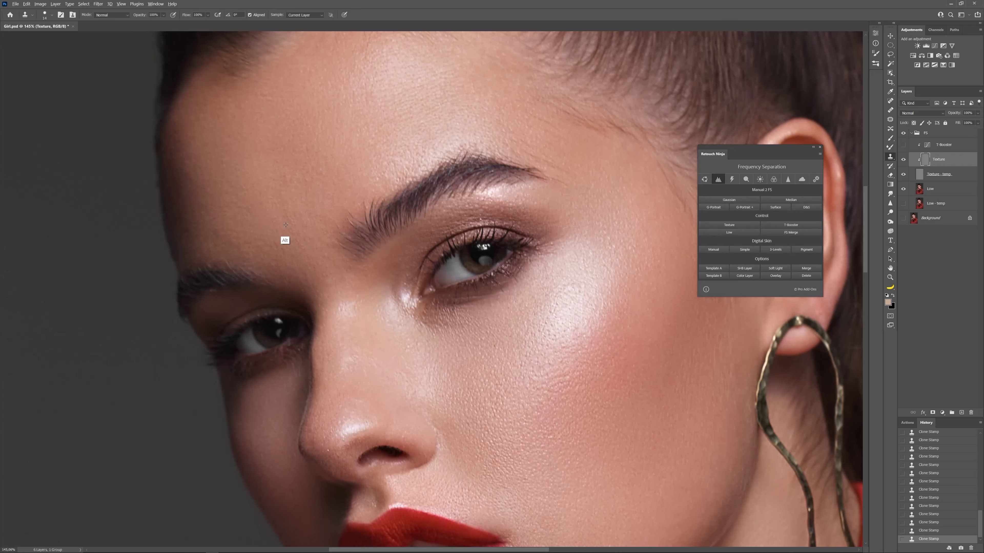
pyautogui.keyDown('alt'); pyautogui.click(288, 196); pyautogui.keyUp('alt')
pyautogui.keyDown('alt'); pyautogui.click(287, 239); pyautogui.keyUp('alt')
pyautogui.keyDown('alt'); pyautogui.click(240, 228); pyautogui.keyUp('alt')
pyautogui.keyDown('alt'); pyautogui.click(261, 199); pyautogui.keyUp('alt')
pyautogui.keyDown('alt'); pyautogui.click(311, 141); pyautogui.keyUp('alt')
pyautogui.moveTo(353, 175); pyautogui.dragTo(348, 204)
# Clone clean texture over the flaw on the temple between the outer eye and the hairline
pyautogui.moveTo(591, 253); pyautogui.dragTo(552, 256)
pyautogui.moveTo(509, 280)
pyautogui.mouseDown()
pyautogui.moveTo(536, 269)
pyautogui.moveTo(491, 281)
pyautogui.mouseUp()
pyautogui.scroll(-3, 518, 261)
pyautogui.scroll(-3, 556, 276)
pyautogui.keyDown('alt'); pyautogui.click(553, 274); pyautogui.keyUp('alt')
pyautogui.click(551, 259)
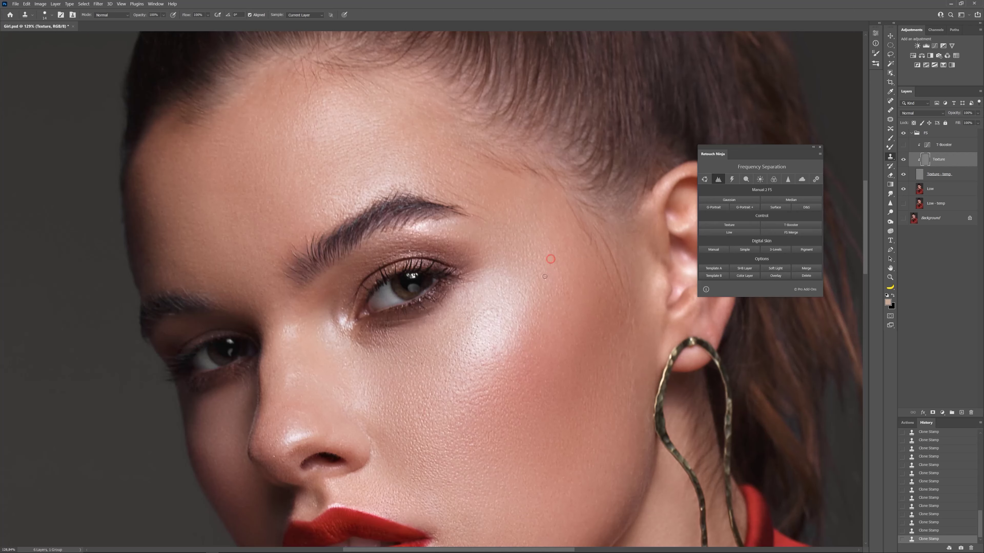
# Clone even texture over the small flaws on the cheek between the nose and the blush area
pyautogui.moveTo(523, 387); pyautogui.dragTo(495, 302)
pyautogui.keyDown('alt'); pyautogui.click(397, 281); pyautogui.keyUp('alt')
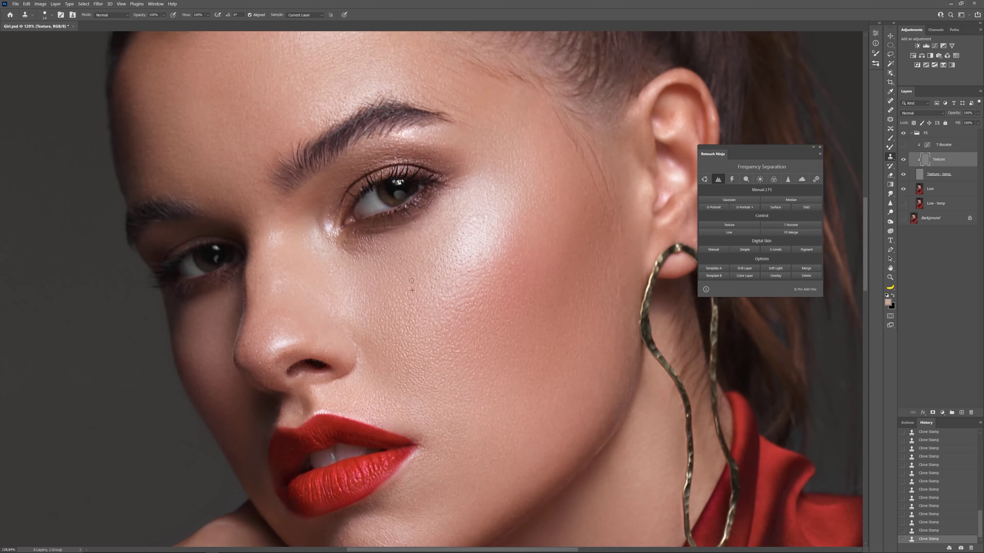
pyautogui.keyDown('alt'); pyautogui.click(408, 316); pyautogui.keyUp('alt')
pyautogui.moveTo(410, 307); pyautogui.dragTo(444, 311)
pyautogui.keyDown('alt'); pyautogui.click(435, 318); pyautogui.keyUp('alt')
pyautogui.moveTo(520, 325); pyautogui.dragTo(478, 314)
pyautogui.moveTo(437, 342)
pyautogui.mouseDown()
pyautogui.moveTo(428, 333)
pyautogui.moveTo(423, 339)
pyautogui.mouseUp()
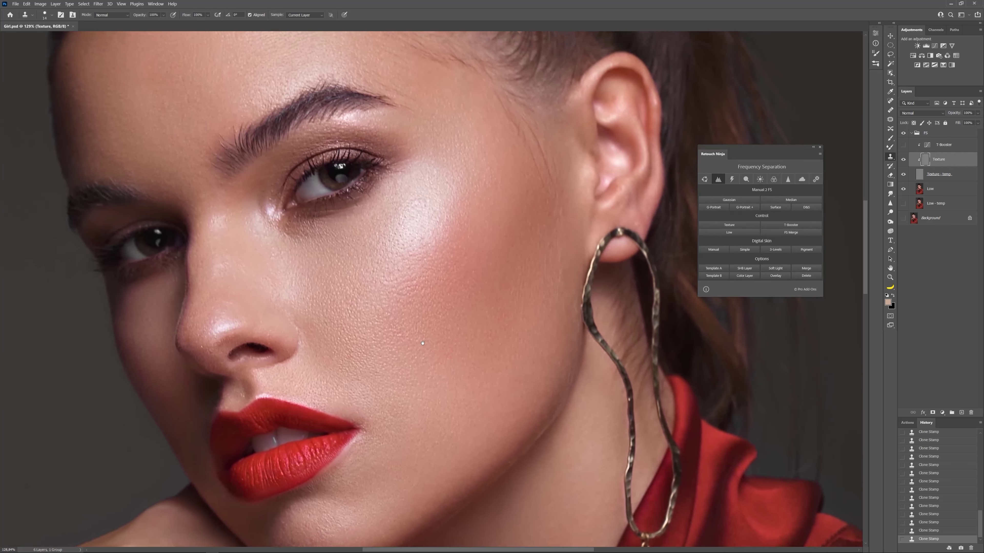
# Clone smooth texture over the flaws below the highlight on the nose tip, in front of the nostril
pyautogui.keyDown('alt'); pyautogui.click(195, 321); pyautogui.keyUp('alt')
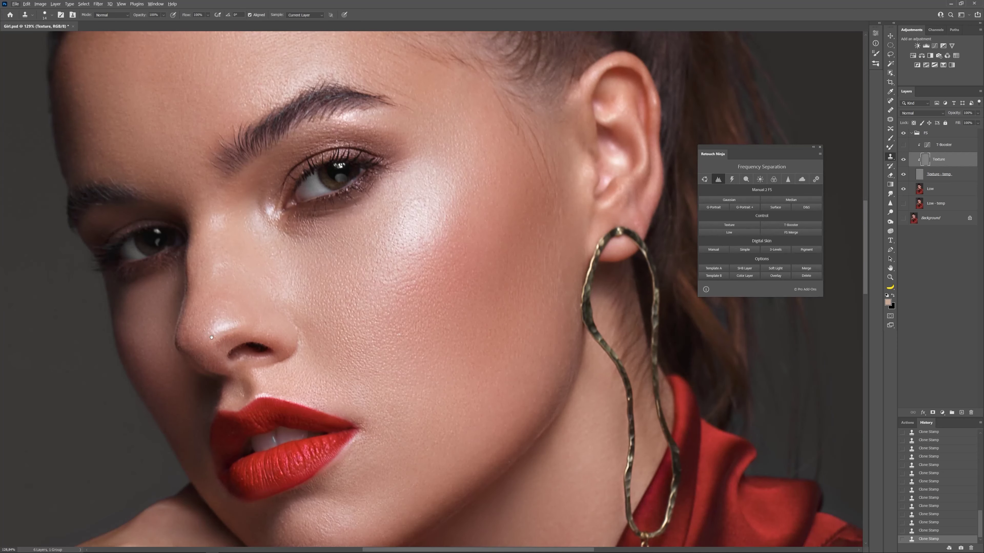
pyautogui.scroll(4, 212, 337)
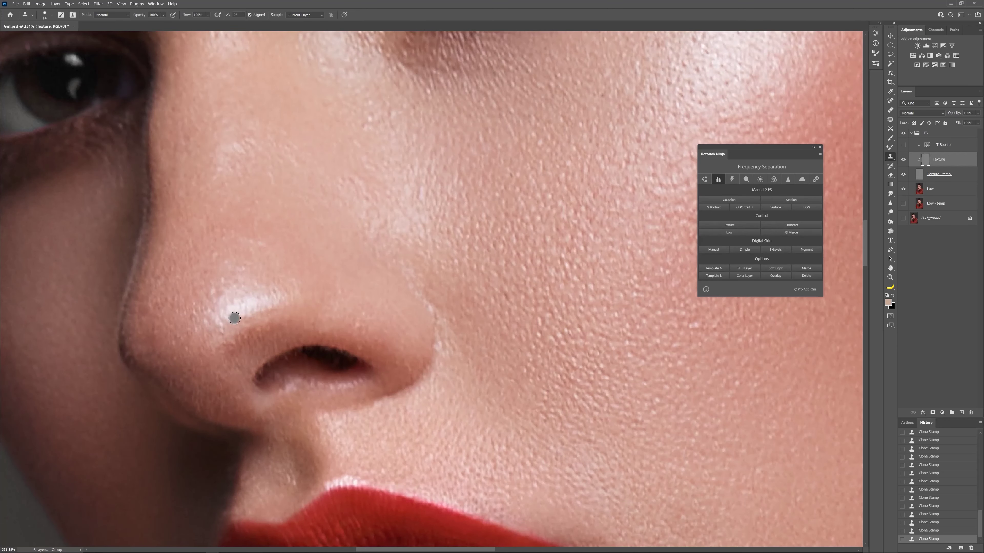
pyautogui.moveTo(228, 325); pyautogui.dragTo(225, 350)
pyautogui.keyDown('alt'); pyautogui.click(208, 335); pyautogui.keyUp('alt')
pyautogui.click(221, 329)
pyautogui.keyDown('alt'); pyautogui.click(220, 379); pyautogui.keyUp('alt')
pyautogui.hotkey('ctrl', 'z')
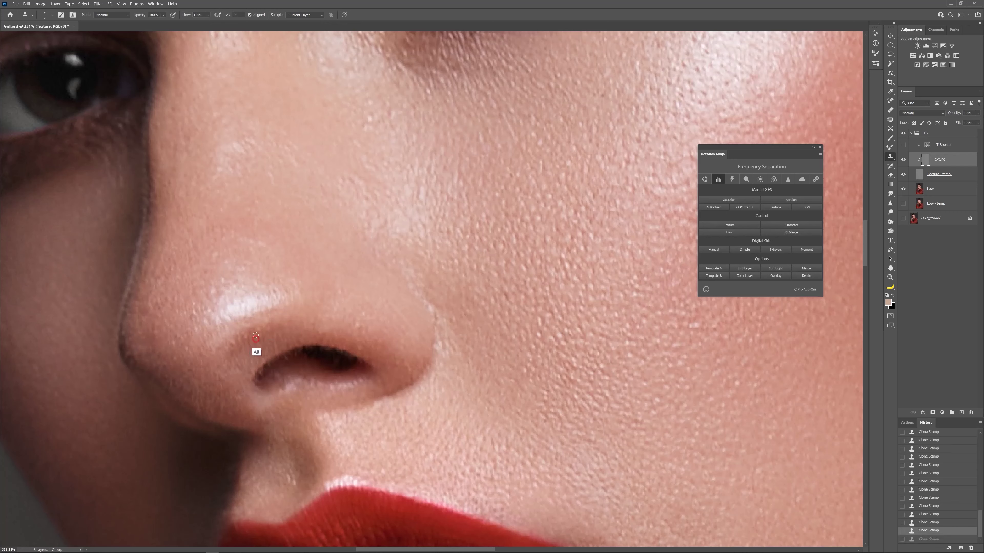
pyautogui.moveTo(242, 333); pyautogui.dragTo(239, 335)
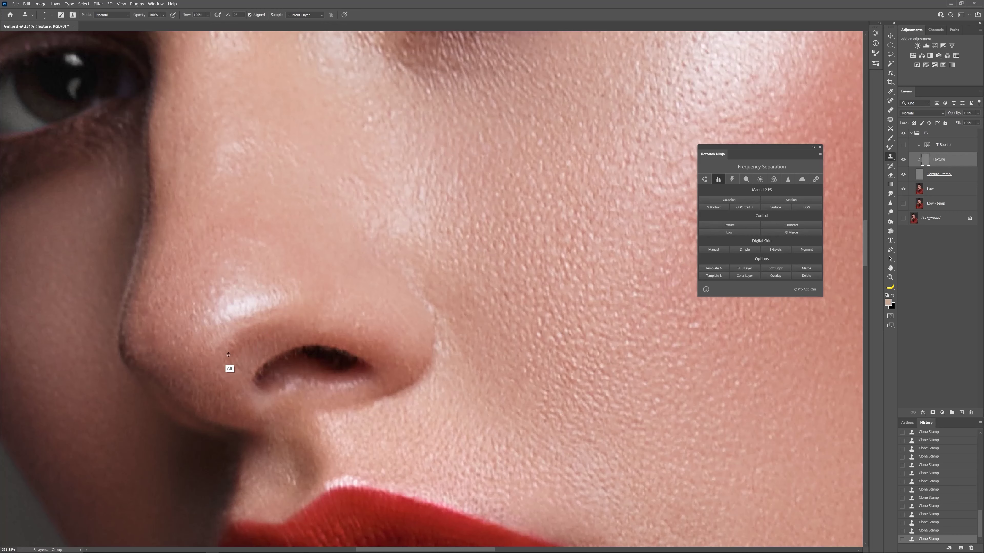
pyautogui.keyDown('alt'); pyautogui.click(236, 358); pyautogui.keyUp('alt')
pyautogui.moveTo(235, 344); pyautogui.dragTo(237, 338)
# Clone out the small hairs along the front and upper rim of the nostril
pyautogui.keyDown('alt'); pyautogui.click(378, 354); pyautogui.keyUp('alt')
pyautogui.keyDown('alt'); pyautogui.click(408, 352); pyautogui.keyUp('alt')
pyautogui.scroll(5, 253, 361)
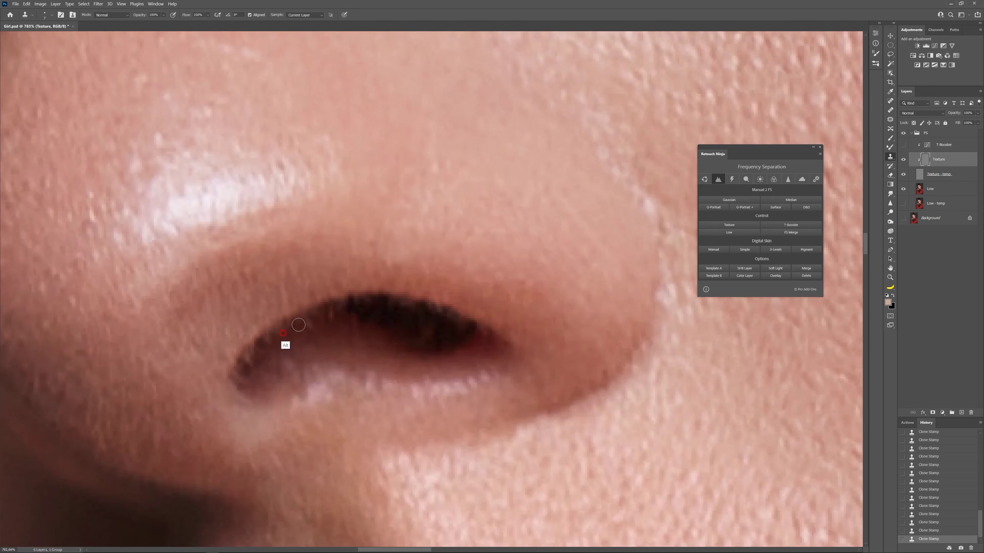
pyautogui.keyDown('alt'); pyautogui.click(339, 319); pyautogui.keyUp('alt')
pyautogui.hotkey('ctrl', 'z')
pyautogui.click(326, 316)
pyautogui.keyDown('alt'); pyautogui.click(280, 334); pyautogui.keyUp('alt')
pyautogui.click(271, 339)
pyautogui.keyDown('alt'); pyautogui.click(265, 348); pyautogui.keyUp('alt')
pyautogui.moveTo(250, 358); pyautogui.dragTo(248, 368)
pyautogui.moveTo(274, 337)
pyautogui.mouseDown()
pyautogui.moveTo(252, 375)
pyautogui.moveTo(283, 359)
pyautogui.moveTo(248, 378)
pyautogui.moveTo(288, 363)
pyautogui.moveTo(250, 385)
pyautogui.mouseUp()
pyautogui.keyDown('alt'); pyautogui.click(267, 351); pyautogui.keyUp('alt')
pyautogui.keyDown('alt'); pyautogui.click(278, 369); pyautogui.keyUp('alt')
pyautogui.keyDown('alt'); pyautogui.click(268, 384); pyautogui.keyUp('alt')
# Undo the last stroke inside the nostril and clone dark texture over the remaining hairs there
pyautogui.moveTo(397, 346); pyautogui.dragTo(347, 341)
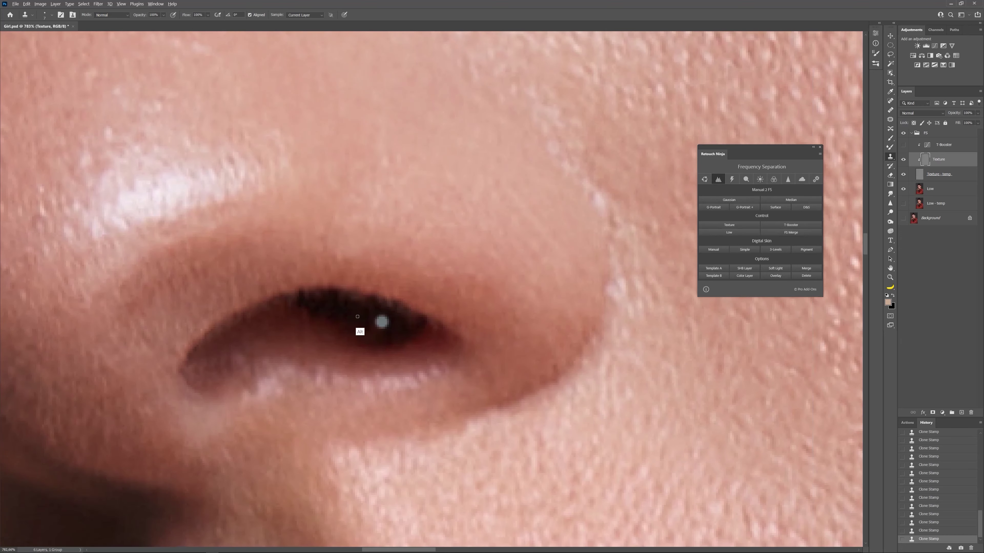
pyautogui.hotkey('ctrl', 'z')
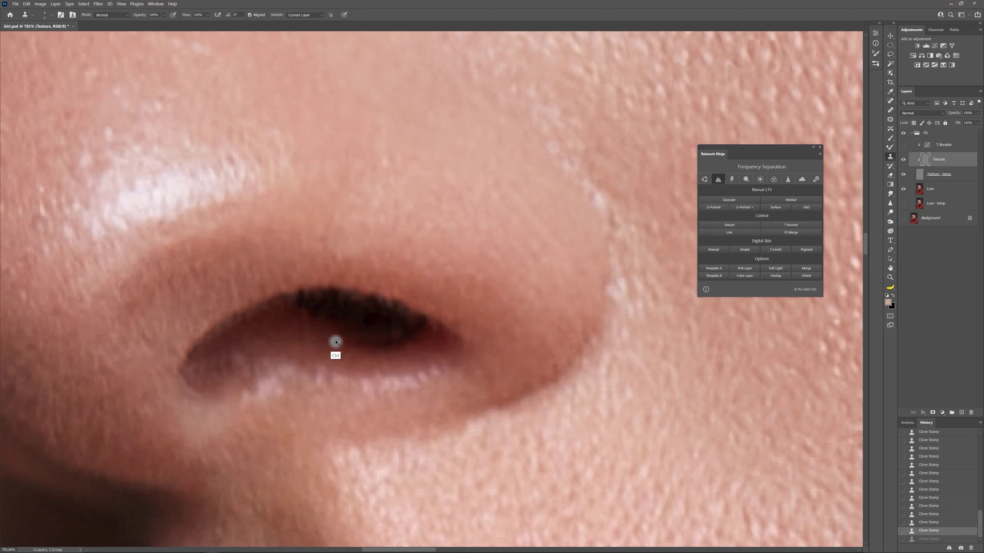
pyautogui.moveTo(411, 306); pyautogui.dragTo(393, 331)
pyautogui.keyDown('alt'); pyautogui.click(339, 332); pyautogui.keyUp('alt')
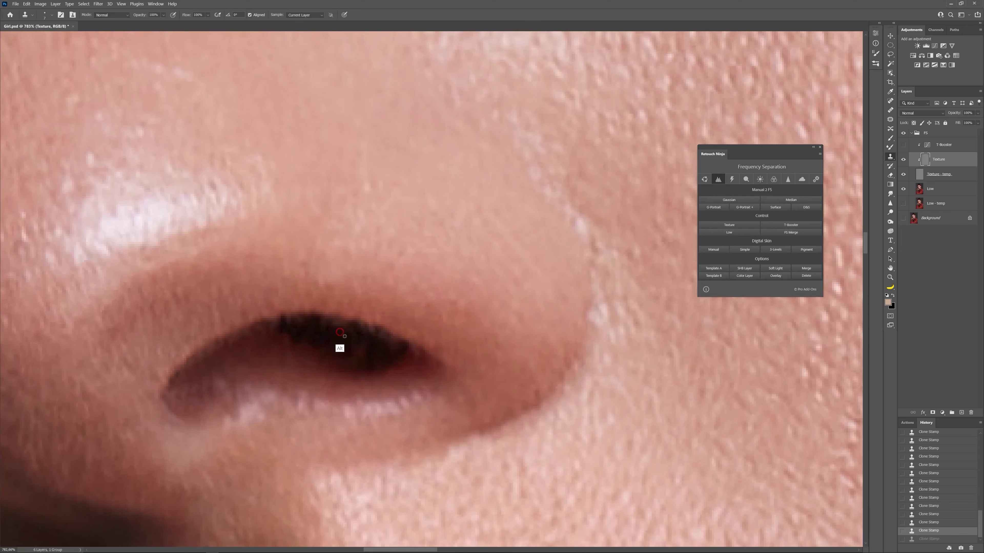
pyautogui.click(351, 346)
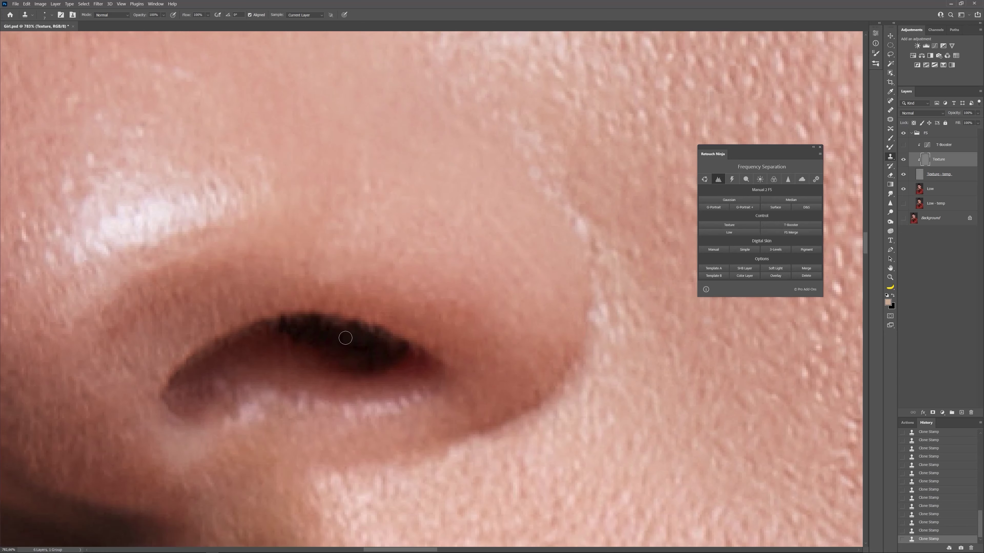
pyautogui.scroll(-1, 402, 325)
pyautogui.hscroll(1, 402, 325)
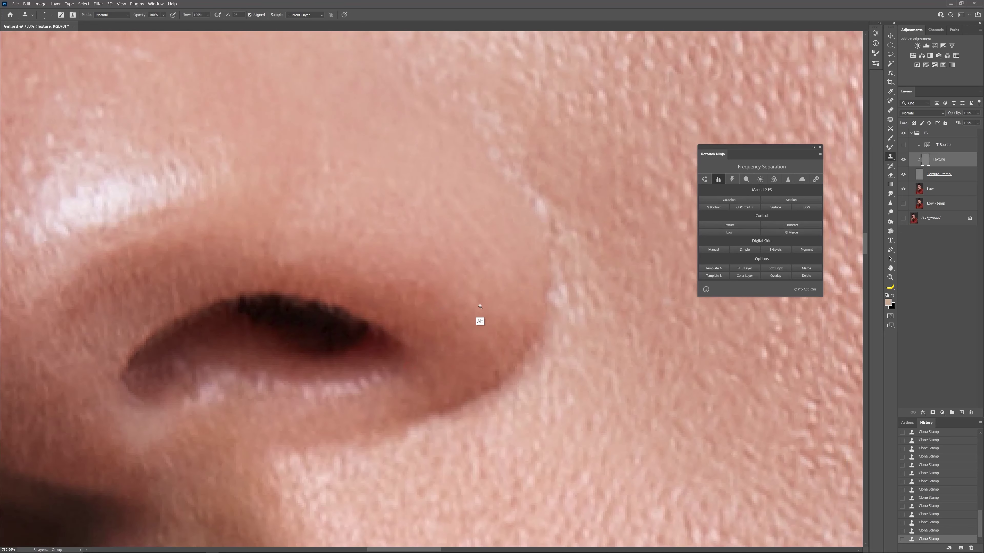
# Clone even texture around the upper edge of the nose tip highlight and the skin just above it
pyautogui.scroll(-3, 480, 306)
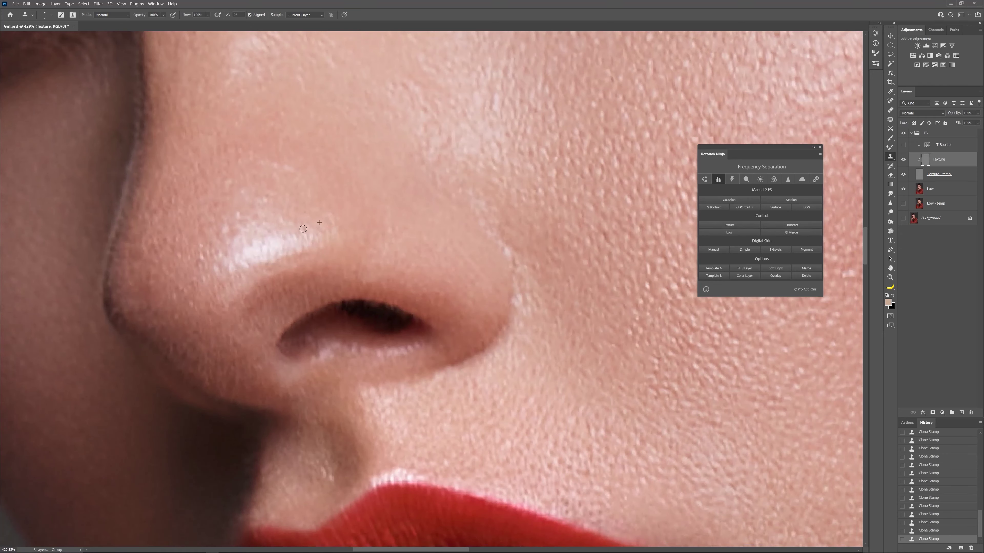
pyautogui.keyDown('alt'); pyautogui.click(295, 212); pyautogui.keyUp('alt')
pyautogui.moveTo(303, 228); pyautogui.dragTo(289, 238)
pyautogui.keyDown('alt'); pyautogui.click(234, 192); pyautogui.keyUp('alt')
pyautogui.moveTo(238, 211)
pyautogui.mouseDown()
pyautogui.moveTo(223, 227)
pyautogui.moveTo(270, 202)
pyautogui.moveTo(250, 202)
pyautogui.mouseUp()
pyautogui.keyDown('alt'); pyautogui.click(222, 214); pyautogui.keyUp('alt')
pyautogui.keyDown('alt'); pyautogui.click(289, 198); pyautogui.keyUp('alt')
pyautogui.click(270, 169)
# Check the nose and face texture in the boosted texture-only view, and return to the normal colour view
pyautogui.click(727, 228)
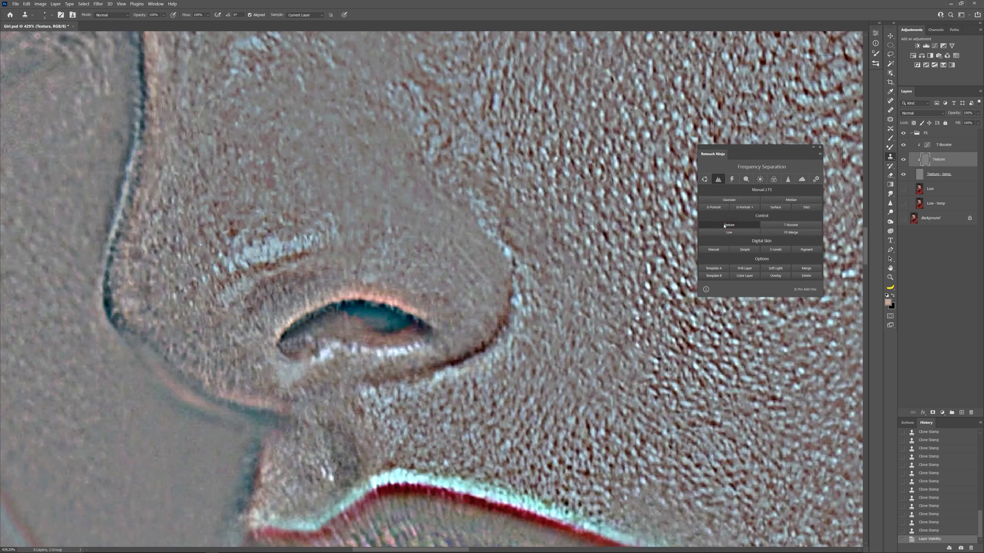
pyautogui.moveTo(486, 244); pyautogui.dragTo(397, 260)
pyautogui.scroll(-6, 397, 260)
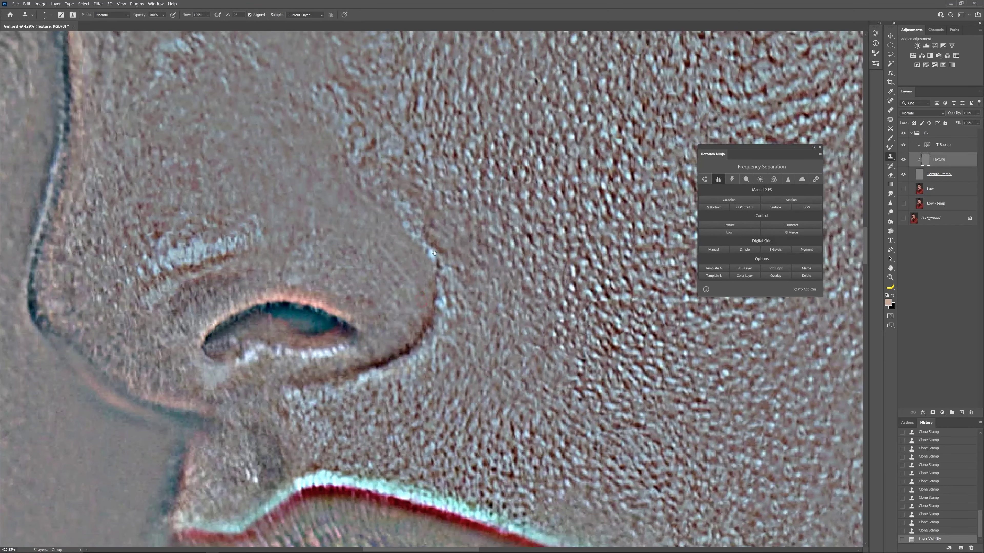
pyautogui.scroll(-2, 406, 268)
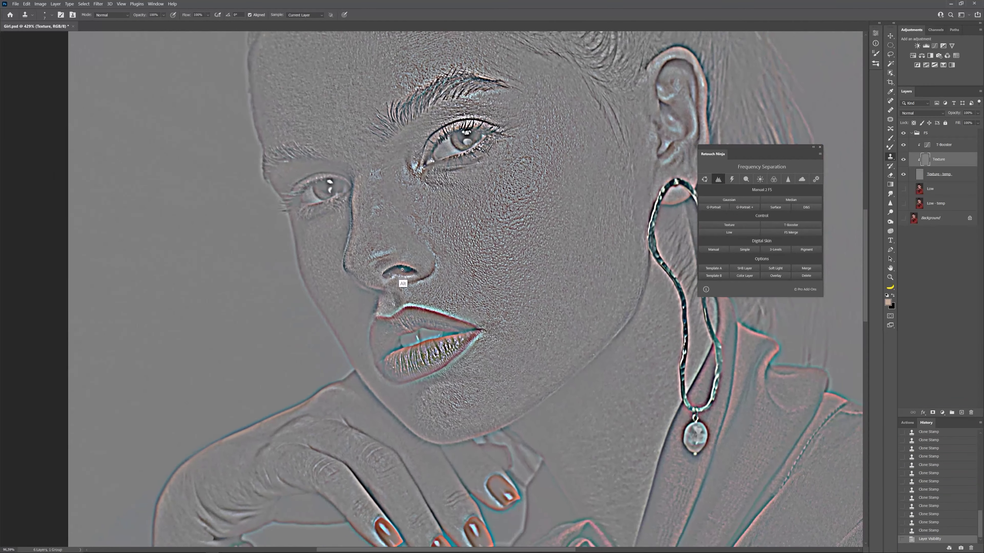
pyautogui.click(747, 226)
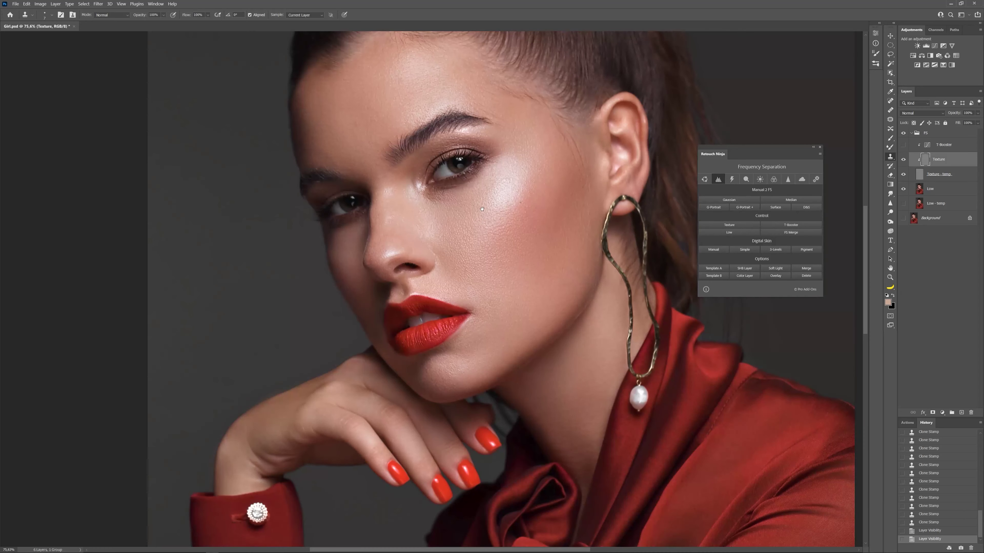
pyautogui.moveTo(481, 208); pyautogui.dragTo(407, 290)
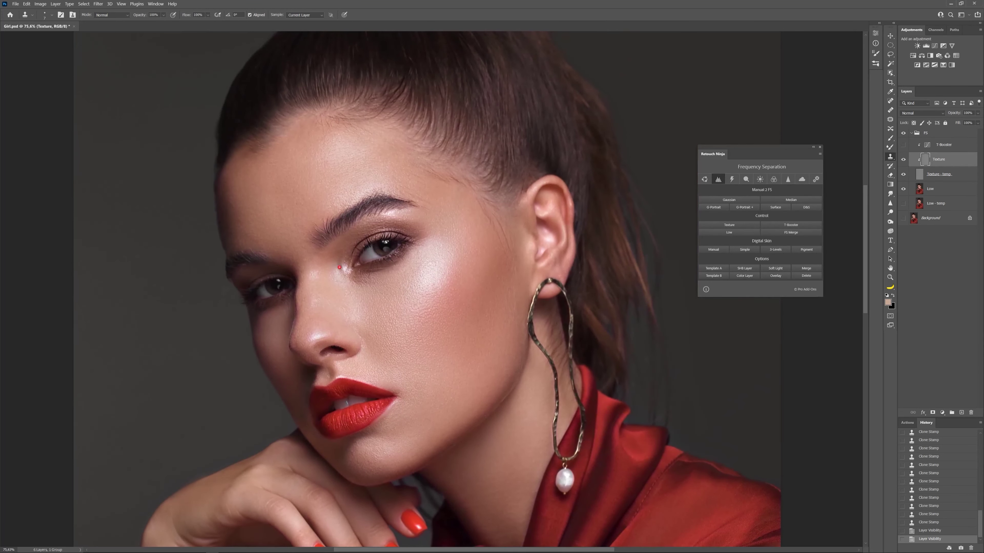
# Clone clean texture over the flaws on the upper nose bridge between the eyes
pyautogui.scroll(4, 311, 279)
pyautogui.keyDown('alt'); pyautogui.click(303, 295); pyautogui.keyUp('alt')
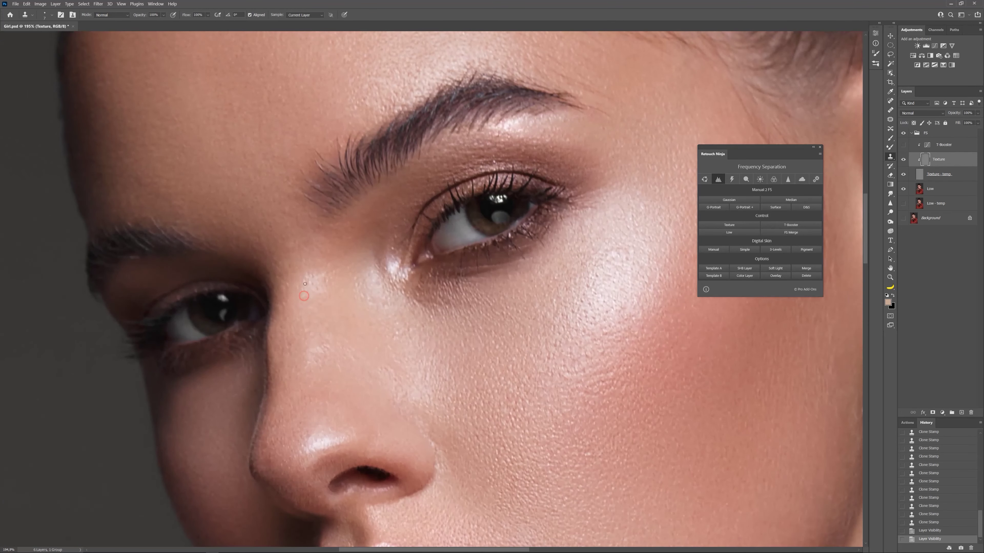
pyautogui.keyDown('alt'); pyautogui.click(295, 274); pyautogui.keyUp('alt')
pyautogui.moveTo(297, 291)
pyautogui.mouseDown()
pyautogui.moveTo(301, 275)
pyautogui.moveTo(315, 284)
pyautogui.moveTo(326, 270)
pyautogui.mouseUp()
pyautogui.keyDown('alt'); pyautogui.click(323, 293); pyautogui.keyUp('alt')
pyautogui.keyDown('alt'); pyautogui.click(337, 291); pyautogui.keyUp('alt')
# Clone out the rough spots on the side of the nose below the inner eye corner
pyautogui.click(394, 325)
pyautogui.keyDown('alt'); pyautogui.click(379, 325); pyautogui.keyUp('alt')
pyautogui.moveTo(394, 320); pyautogui.dragTo(407, 324)
pyautogui.click(399, 325)
pyautogui.keyDown('alt'); pyautogui.click(422, 339); pyautogui.keyUp('alt')
pyautogui.click(379, 296)
pyautogui.keyDown('alt'); pyautogui.click(359, 283); pyautogui.keyUp('alt')
pyautogui.keyDown('alt'); pyautogui.click(381, 294); pyautogui.keyUp('alt')
pyautogui.moveTo(381, 305); pyautogui.dragTo(383, 308)
pyautogui.keyDown('alt'); pyautogui.click(388, 316); pyautogui.keyUp('alt')
pyautogui.keyDown('alt'); pyautogui.click(334, 281); pyautogui.keyUp('alt')
# Clone even texture over the remaining flaws along the middle of the nose bridge and above the nostril
pyautogui.scroll(-3, 386, 279)
pyautogui.hscroll(1, 387, 280)
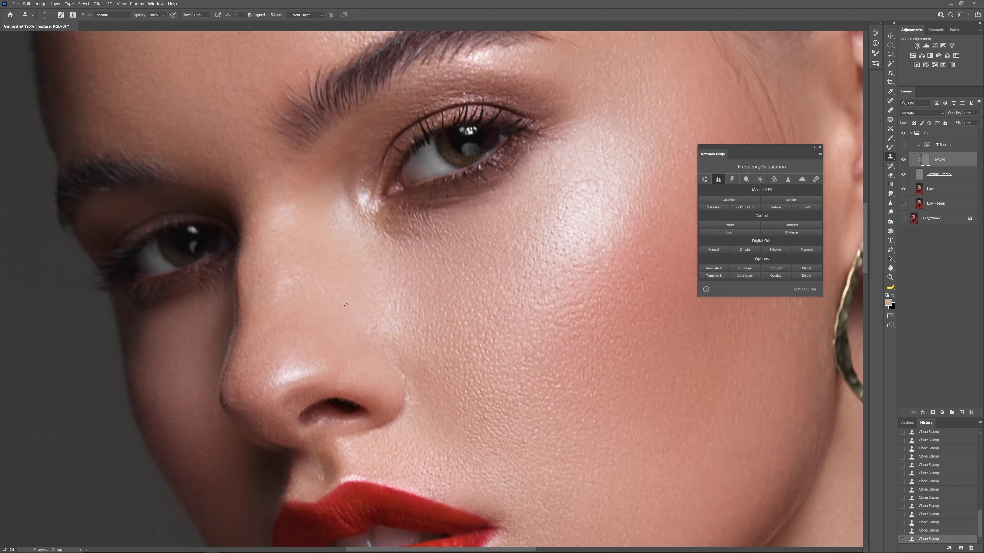
pyautogui.keyDown('alt'); pyautogui.click(315, 316); pyautogui.keyUp('alt')
pyautogui.moveTo(315, 299)
pyautogui.mouseDown()
pyautogui.moveTo(321, 293)
pyautogui.moveTo(299, 273)
pyautogui.mouseUp()
pyautogui.keyDown('alt'); pyautogui.click(293, 252); pyautogui.keyUp('alt')
pyautogui.click(323, 276)
pyautogui.click(324, 279)
pyautogui.keyDown('alt'); pyautogui.click(357, 369); pyautogui.keyUp('alt')
pyautogui.moveTo(342, 367); pyautogui.dragTo(328, 339)
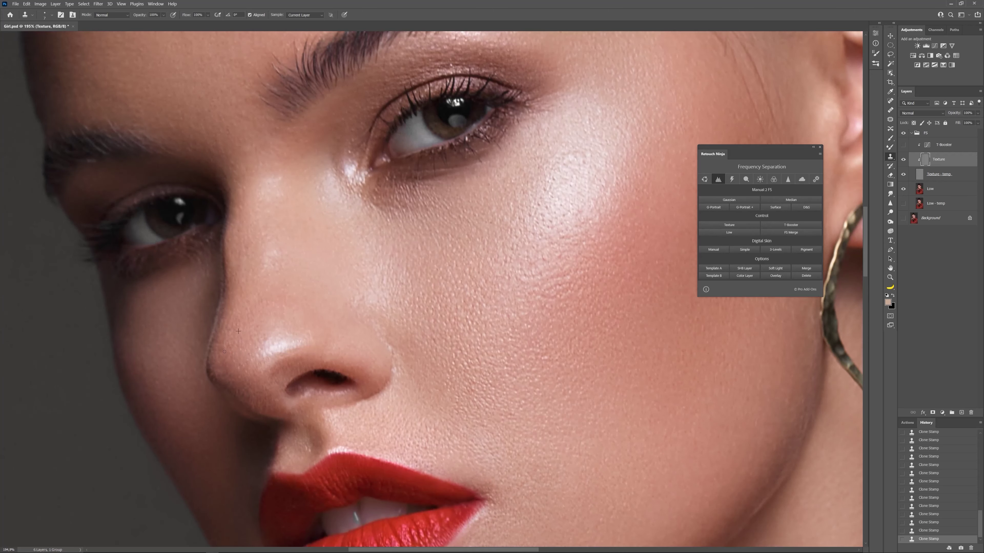
# Clone out the tiny dark spots on the shadow side of the nose tip
pyautogui.keyDown('alt'); pyautogui.click(232, 345); pyautogui.keyUp('alt')
pyautogui.keyDown('alt'); pyautogui.click(223, 355); pyautogui.keyUp('alt')
pyautogui.keyDown('alt'); pyautogui.click(234, 344); pyautogui.keyUp('alt')
pyautogui.keyDown('alt'); pyautogui.click(252, 378); pyautogui.keyUp('alt')
pyautogui.keyDown('alt'); pyautogui.click(250, 383); pyautogui.keyUp('alt')
# Clone clean skin texture over the flaws just above the corner of the mouth
pyautogui.moveTo(372, 379); pyautogui.dragTo(365, 291)
pyautogui.moveTo(556, 395)
pyautogui.mouseDown()
pyautogui.moveTo(476, 344)
pyautogui.moveTo(456, 317)
pyautogui.mouseUp()
pyautogui.scroll(5, 399, 338)
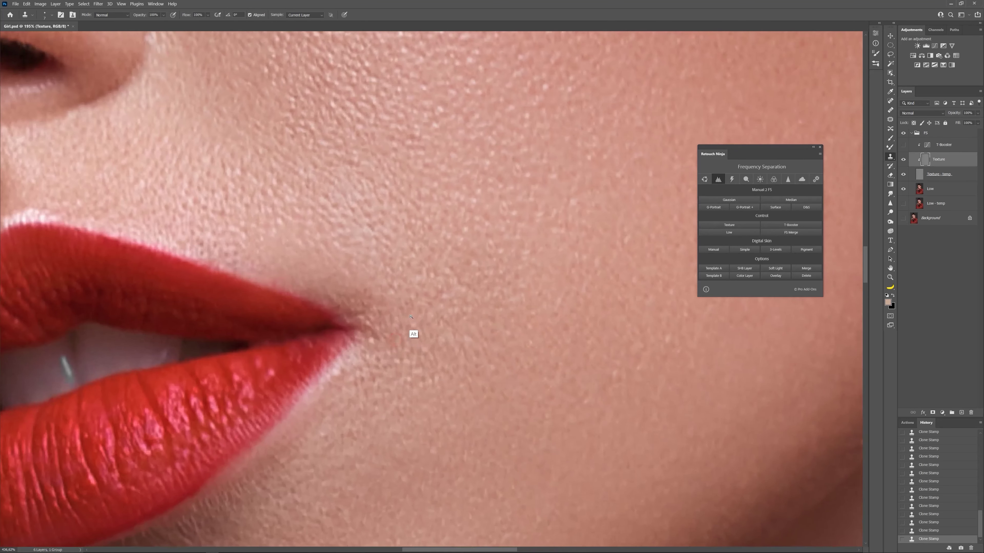
pyautogui.keyDown('alt'); pyautogui.click(338, 265); pyautogui.keyUp('alt')
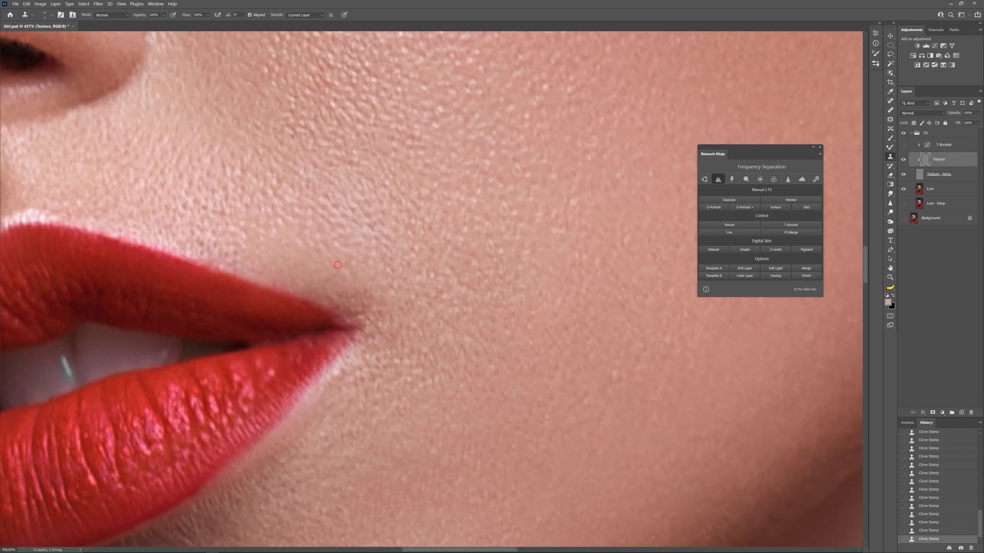
pyautogui.moveTo(356, 296)
pyautogui.mouseDown()
pyautogui.moveTo(377, 313)
pyautogui.moveTo(344, 295)
pyautogui.moveTo(351, 259)
pyautogui.moveTo(369, 284)
pyautogui.moveTo(381, 272)
pyautogui.moveTo(349, 280)
pyautogui.mouseUp()
pyautogui.keyDown('alt'); pyautogui.click(323, 234); pyautogui.keyUp('alt')
pyautogui.keyDown('alt'); pyautogui.click(296, 250); pyautogui.keyUp('alt')
pyautogui.scroll(-5, 346, 284)
pyautogui.scroll(3, 347, 348)
pyautogui.scroll(3, 348, 347)
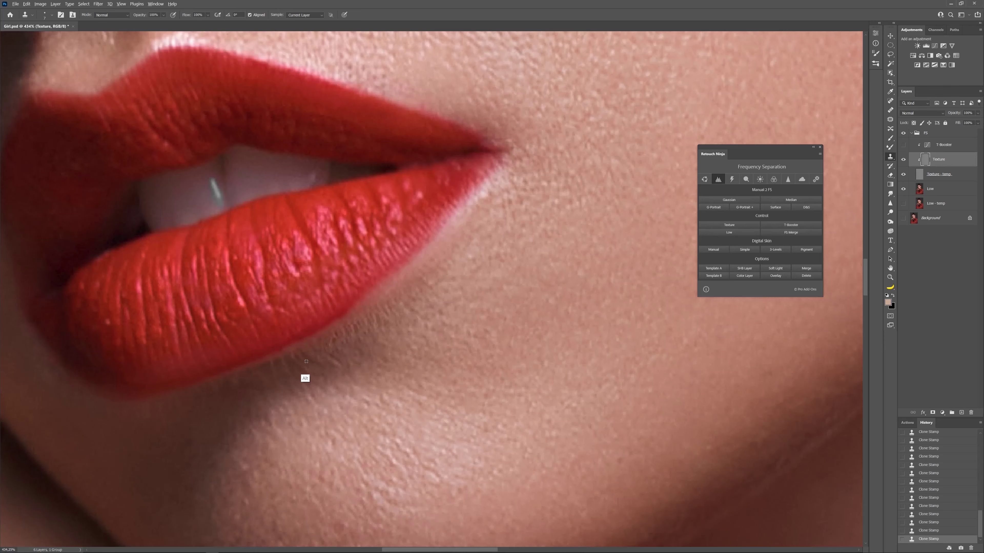
pyautogui.moveTo(331, 362); pyautogui.dragTo(338, 346)
pyautogui.keyDown('alt'); pyautogui.click(287, 383); pyautogui.keyUp('alt')
pyautogui.moveTo(290, 373)
pyautogui.mouseDown()
pyautogui.moveTo(291, 357)
pyautogui.moveTo(310, 369)
pyautogui.mouseUp()
pyautogui.hotkey('ctrl', 'z')
pyautogui.hotkey('ctrl', 'z')
pyautogui.hotkey('ctrl', 'z')
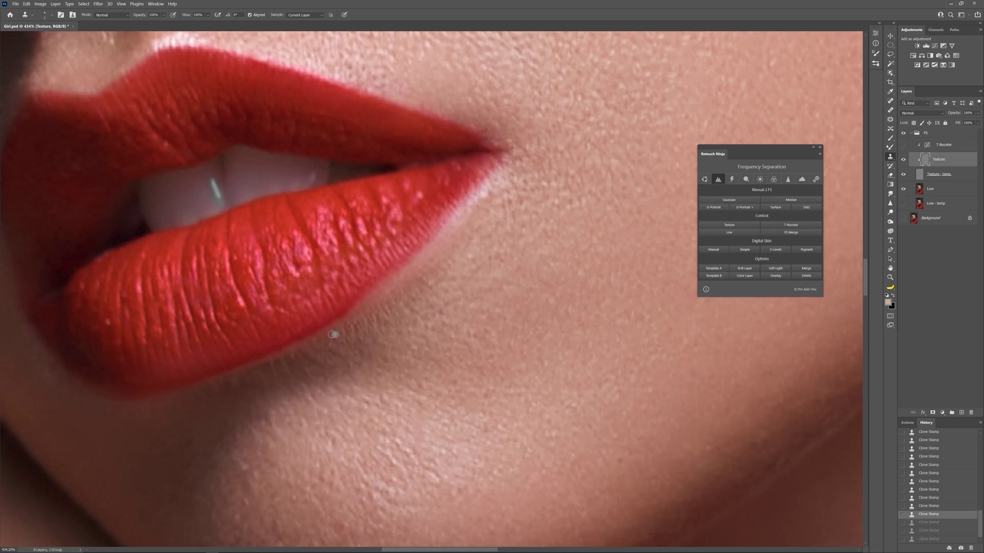
# Clone smooth texture over the fine hairs below the lower lip and beneath the mouth corner
pyautogui.click(268, 365)
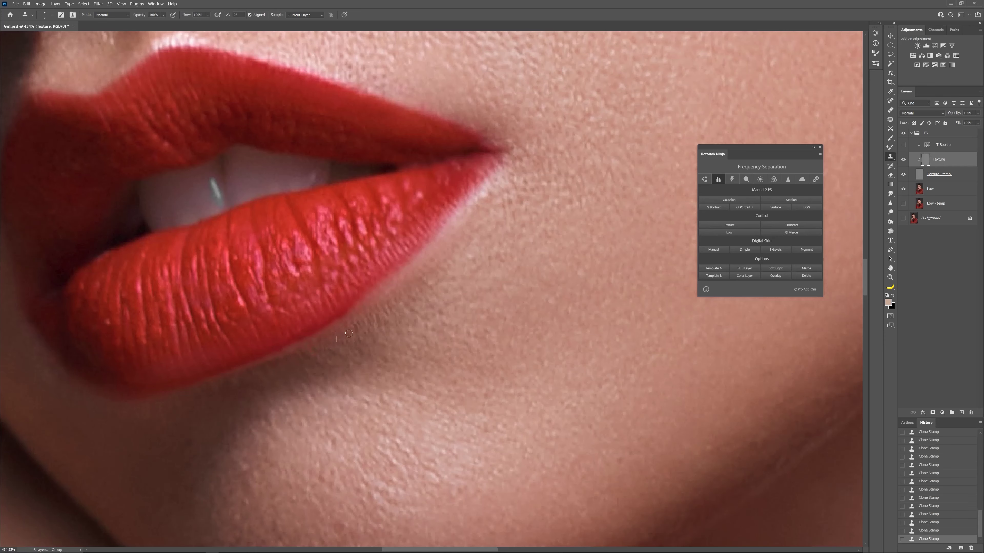
pyautogui.keyDown('alt'); pyautogui.click(324, 363); pyautogui.keyUp('alt')
pyautogui.moveTo(339, 354); pyautogui.dragTo(341, 359)
pyautogui.moveTo(481, 244); pyautogui.dragTo(485, 239)
pyautogui.keyDown('alt'); pyautogui.click(246, 387); pyautogui.keyUp('alt')
pyautogui.moveTo(229, 411); pyautogui.dragTo(229, 397)
pyautogui.hotkey('ctrl', 'z')
pyautogui.hotkey('ctrl', 'z')
pyautogui.keyDown('alt'); pyautogui.click(254, 380); pyautogui.keyUp('alt')
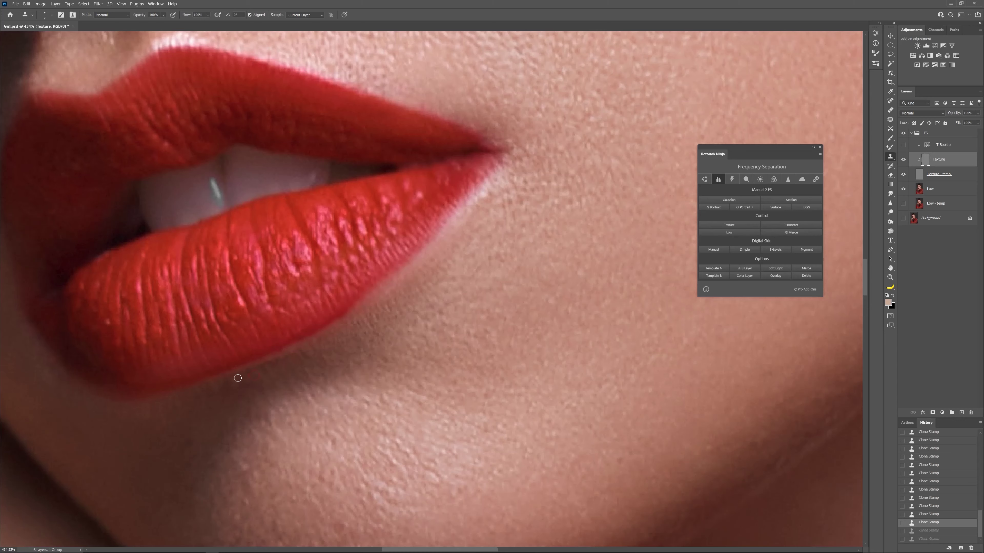
pyautogui.moveTo(238, 378); pyautogui.dragTo(234, 386)
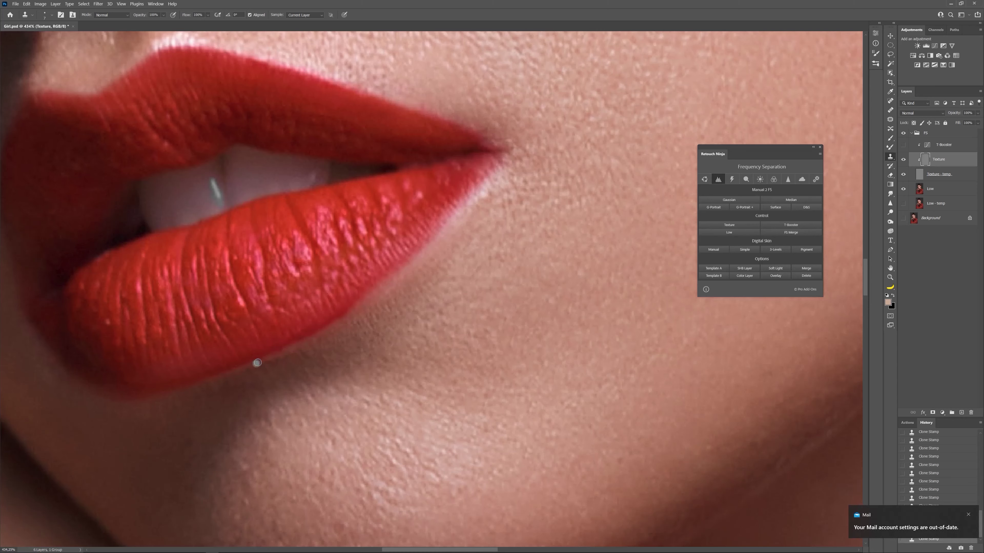
pyautogui.hotkey('ctrl', 'z')
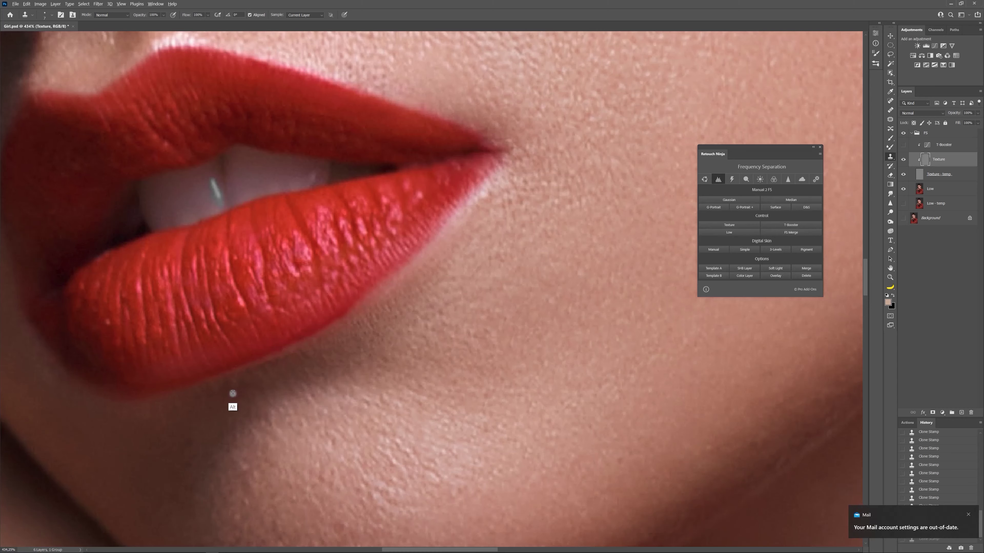
pyautogui.moveTo(231, 385); pyautogui.dragTo(249, 375)
pyautogui.hotkey('ctrl', 'z')
pyautogui.hotkey('ctrl', 'z')
pyautogui.hotkey('ctrl', 'z')
# Clone even texture over the flaws along the shadow-side edge of the chin highlight
pyautogui.scroll(-3, 256, 383)
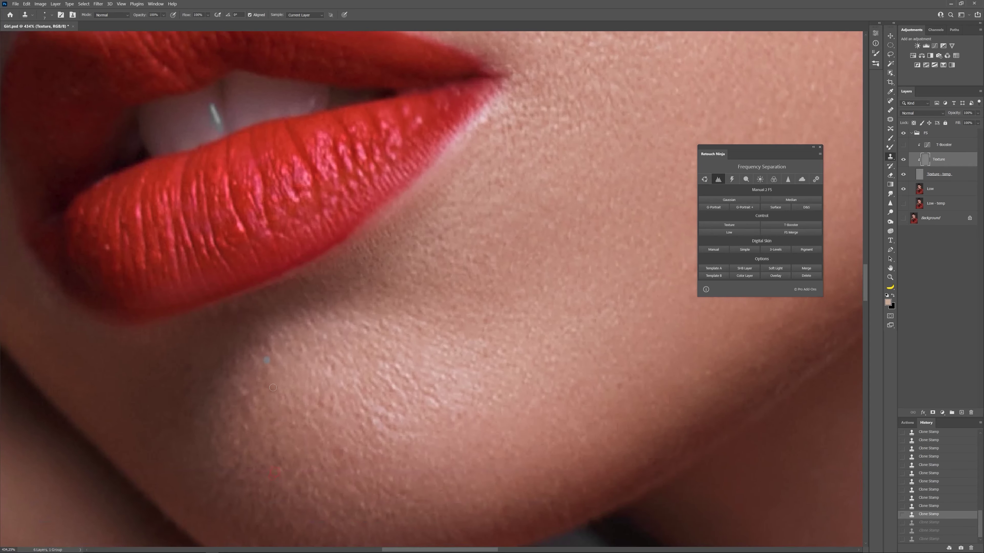
pyautogui.moveTo(242, 389); pyautogui.dragTo(246, 397)
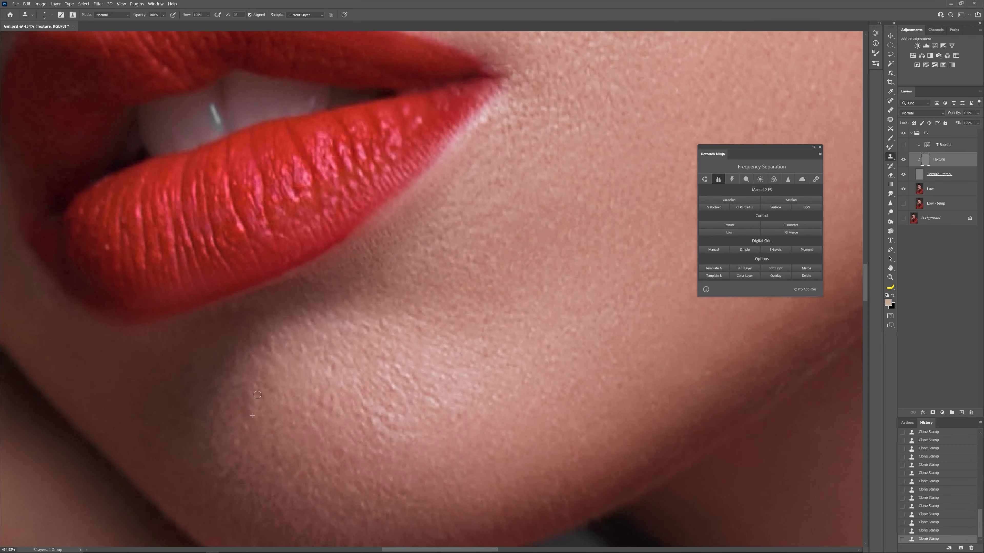
pyautogui.keyDown('alt'); pyautogui.click(257, 450); pyautogui.keyUp('alt')
pyautogui.click(240, 435)
pyautogui.moveTo(240, 435); pyautogui.dragTo(243, 421)
pyautogui.keyDown('alt'); pyautogui.click(247, 368); pyautogui.keyUp('alt')
pyautogui.moveTo(242, 383); pyautogui.dragTo(253, 380)
# Clone out the uneven spots in the shadow directly beneath the lower lip
pyautogui.keyDown('alt'); pyautogui.click(129, 371); pyautogui.keyUp('alt')
pyautogui.moveTo(166, 344)
pyautogui.mouseDown()
pyautogui.moveTo(152, 359)
pyautogui.moveTo(167, 334)
pyautogui.moveTo(205, 331)
pyautogui.mouseUp()
pyautogui.keyDown('alt'); pyautogui.click(215, 326); pyautogui.keyUp('alt')
pyautogui.click(123, 337)
pyautogui.click(313, 320)
pyautogui.moveTo(305, 322); pyautogui.dragTo(286, 325)
# Clone clean texture over the flaws on the upper chin where the lip shadow meets the highlight
pyautogui.moveTo(358, 310); pyautogui.dragTo(321, 277)
pyautogui.keyDown('alt'); pyautogui.click(276, 319); pyautogui.keyUp('alt')
pyautogui.click(265, 307)
pyautogui.keyDown('alt'); pyautogui.click(289, 352); pyautogui.keyUp('alt')
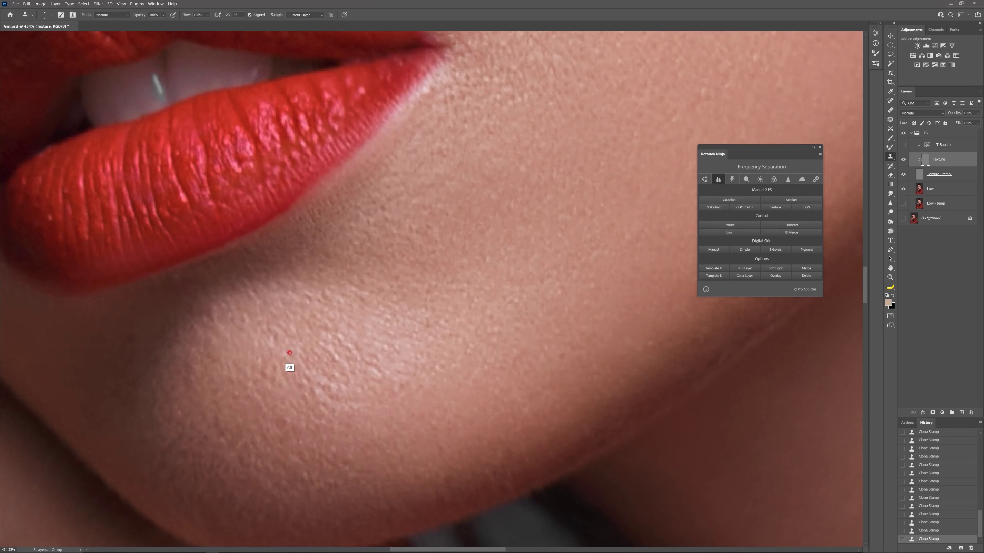
pyautogui.click(273, 340)
pyautogui.keyDown('alt'); pyautogui.click(334, 301); pyautogui.keyUp('alt')
pyautogui.click(341, 299)
pyautogui.click(326, 295)
pyautogui.click(310, 297)
# Even out the bumpy texture in the bright centre of the chin highlight with the Clone Stamp
pyautogui.keyDown('alt'); pyautogui.click(320, 367); pyautogui.keyUp('alt')
pyautogui.click(322, 344)
pyautogui.click(333, 352)
pyautogui.click(342, 338)
pyautogui.click(350, 346)
pyautogui.click(368, 362)
pyautogui.click(378, 373)
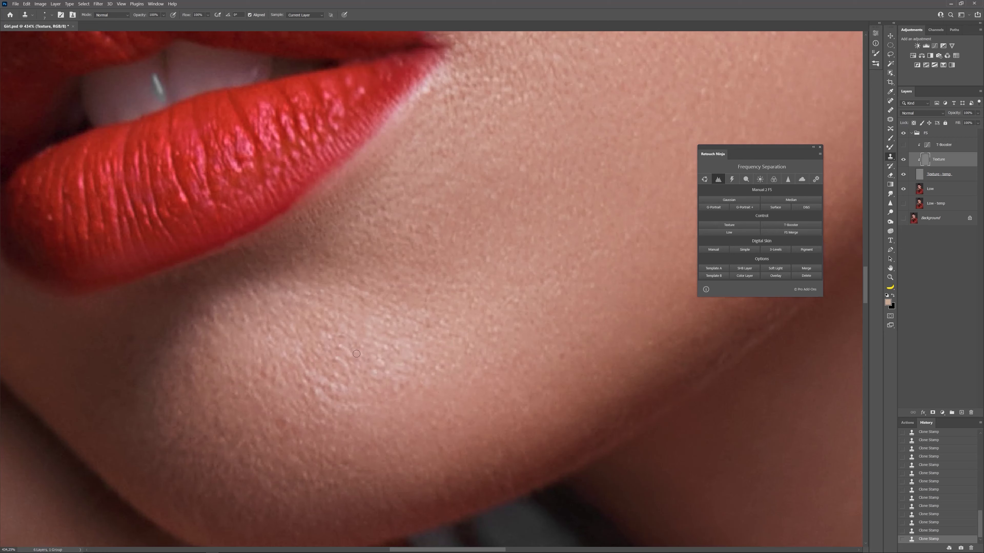
pyautogui.keyDown('alt'); pyautogui.click(411, 352); pyautogui.keyUp('alt')
pyautogui.moveTo(390, 359); pyautogui.dragTo(401, 378)
# Clone out the leftover flaws on the lower chin and the skin towards the jawline, and view the whole portrait
pyautogui.keyDown('alt'); pyautogui.click(314, 430); pyautogui.keyUp('alt')
pyautogui.click(298, 419)
pyautogui.keyDown('alt'); pyautogui.click(291, 379); pyautogui.keyUp('alt')
pyautogui.moveTo(309, 382); pyautogui.dragTo(326, 398)
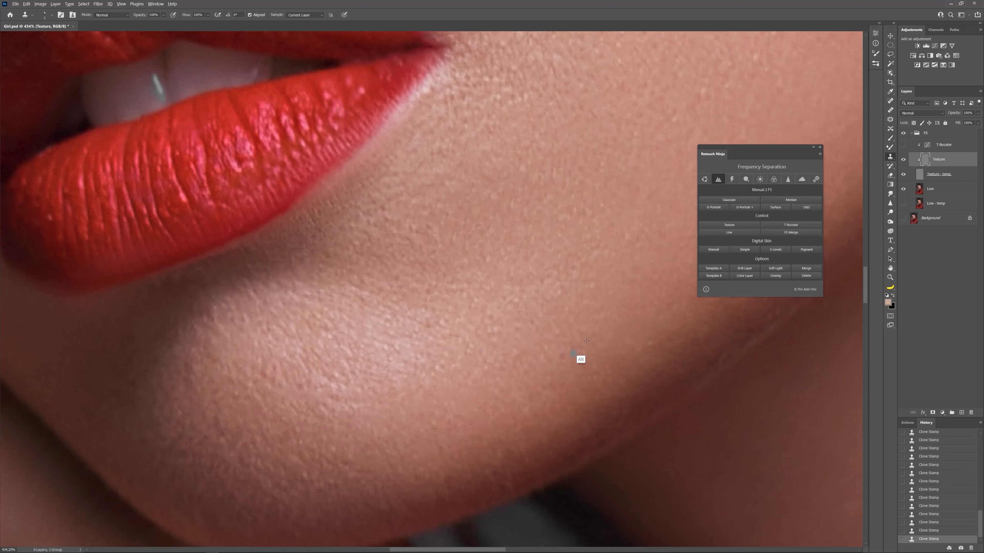
pyautogui.keyDown('alt'); pyautogui.click(594, 335); pyautogui.keyUp('alt')
pyautogui.click(562, 357)
pyautogui.scroll(-10, 582, 291)
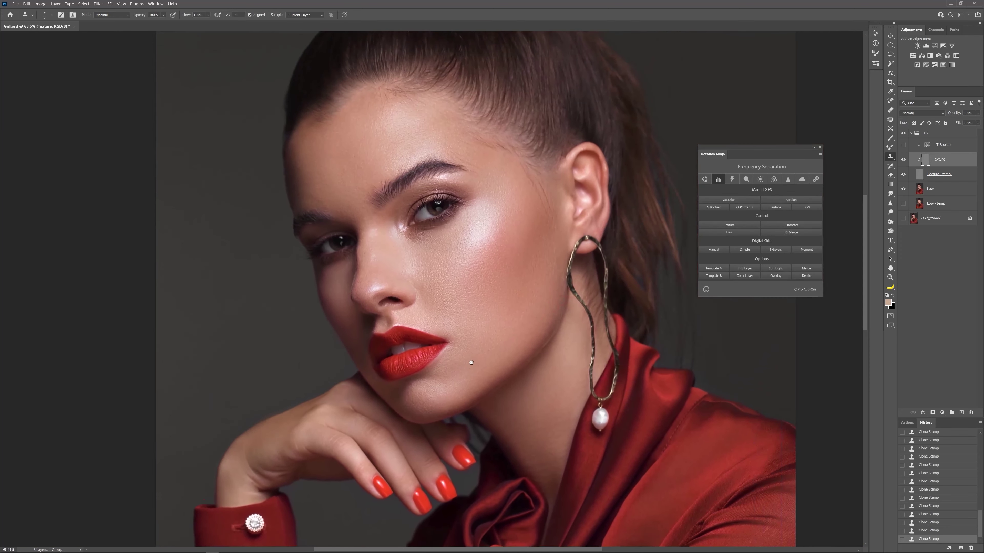
# Clone clean texture over the uneven spots in the upper cheek highlight below the outer corner of the eye
pyautogui.moveTo(472, 362); pyautogui.dragTo(422, 422)
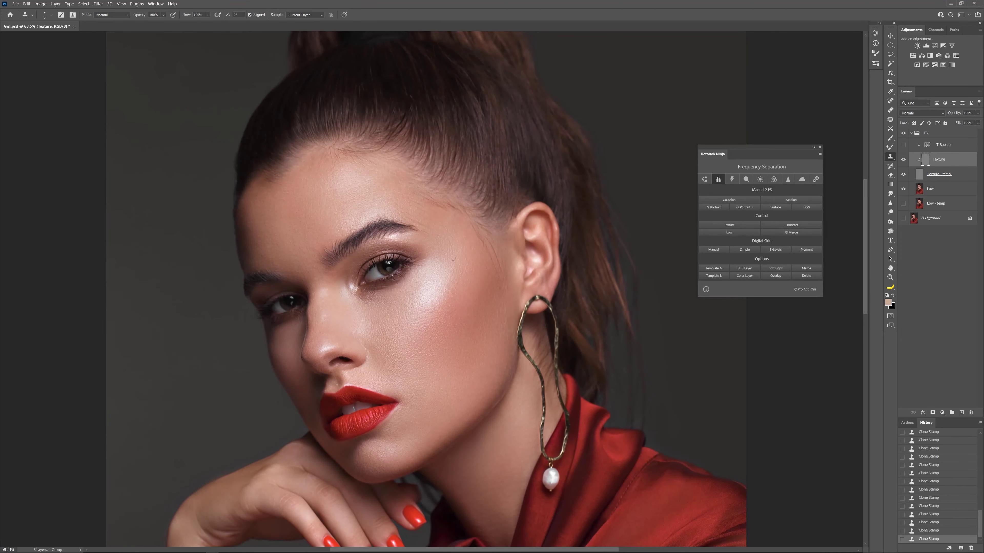
pyautogui.scroll(6, 453, 261)
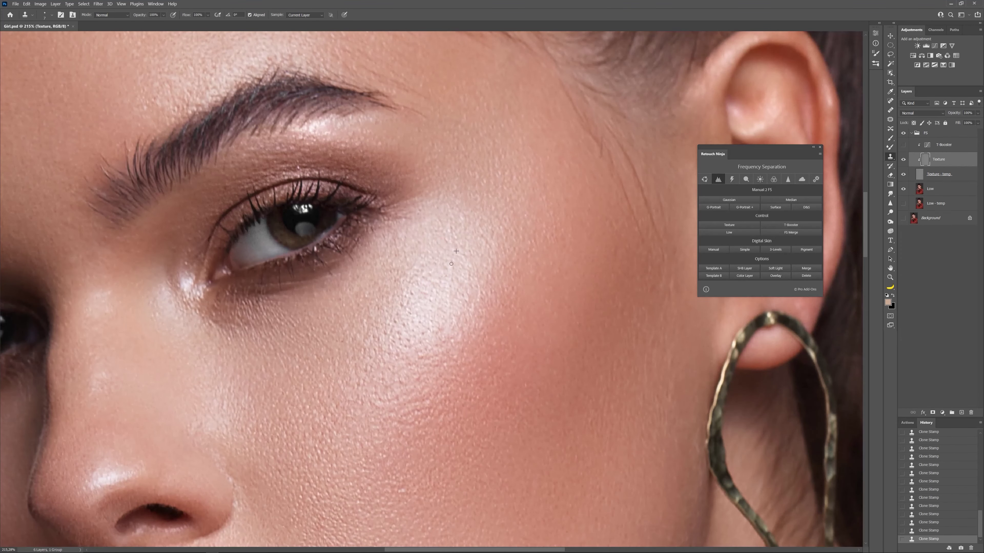
pyautogui.keyDown('alt'); pyautogui.click(408, 330); pyautogui.keyUp('alt')
pyautogui.click(404, 315)
pyautogui.click(412, 295)
pyautogui.click(423, 298)
pyautogui.keyDown('alt'); pyautogui.click(459, 254); pyautogui.keyUp('alt')
pyautogui.click(458, 270)
pyautogui.keyDown('alt'); pyautogui.click(441, 250); pyautogui.keyUp('alt')
pyautogui.click(429, 261)
pyautogui.keyDown('alt'); pyautogui.click(385, 326); pyautogui.keyUp('alt')
pyautogui.click(382, 314)
pyautogui.click(402, 307)
# Even out the rough texture in the lower part of the cheek highlight with the Clone Stamp and view the whole portrait
pyautogui.keyDown('alt'); pyautogui.click(417, 374); pyautogui.keyUp('alt')
pyautogui.click(413, 359)
pyautogui.click(406, 343)
pyautogui.keyDown('alt'); pyautogui.click(434, 335); pyautogui.keyUp('alt')
pyautogui.click(420, 334)
pyautogui.keyDown('alt'); pyautogui.click(420, 378); pyautogui.keyUp('alt')
pyautogui.click(423, 377)
pyautogui.keyDown('alt'); pyautogui.click(421, 392); pyautogui.keyUp('alt')
pyautogui.click(420, 396)
pyautogui.keyDown('alt'); pyautogui.click(383, 414); pyautogui.keyUp('alt')
pyautogui.click(404, 380)
pyautogui.scroll(-6, 482, 245)
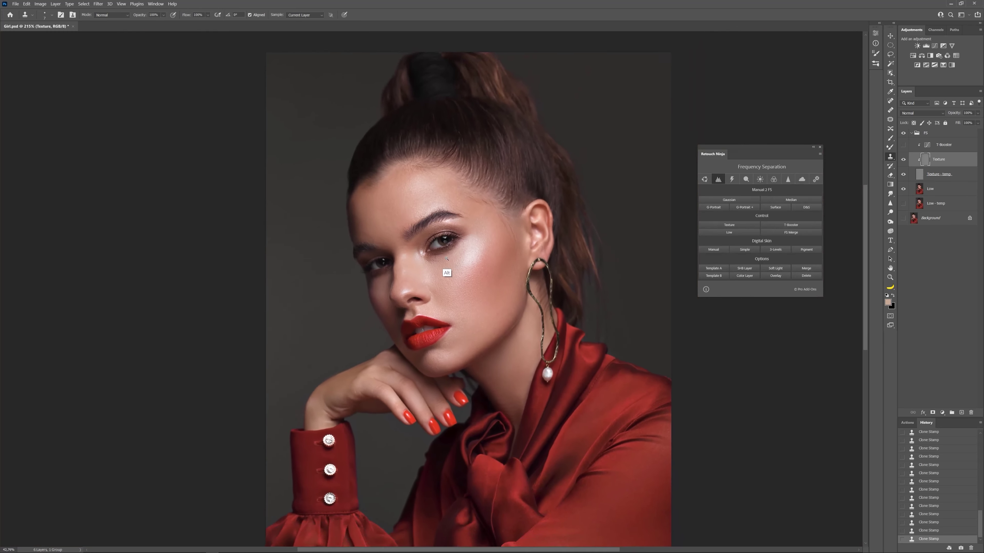
pyautogui.scroll(-3, 469, 279)
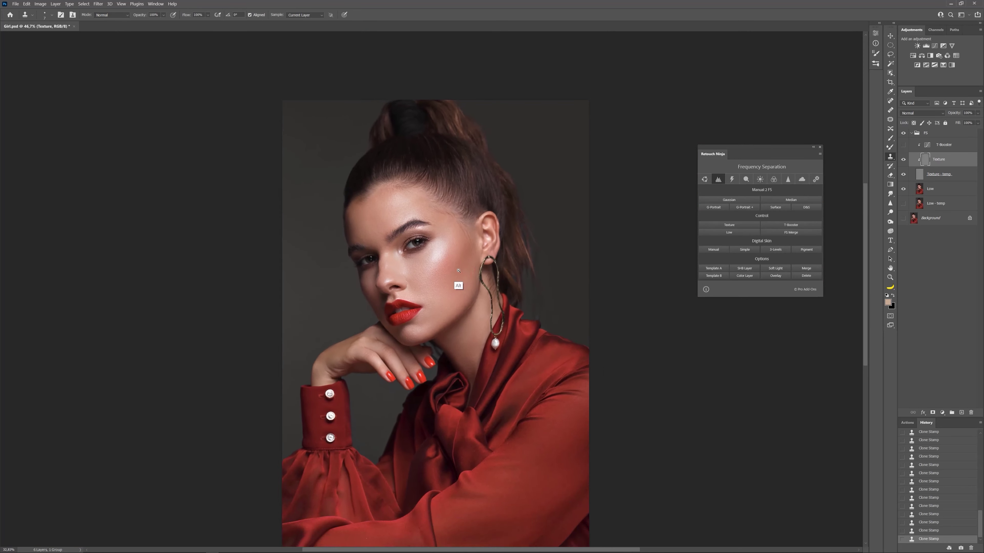
# Clone out the flaws on the temple between the eyebrow tail and the hairline
pyautogui.moveTo(383, 332)
pyautogui.mouseDown()
pyautogui.moveTo(370, 320)
pyautogui.moveTo(376, 332)
pyautogui.mouseUp()
pyautogui.scroll(3, 349, 228)
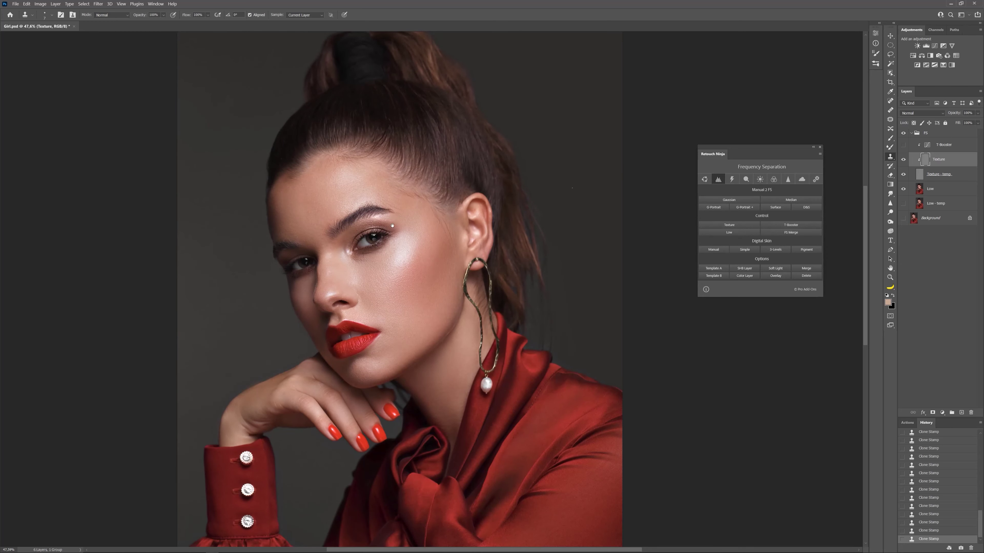
pyautogui.moveTo(406, 189); pyautogui.dragTo(421, 207)
pyautogui.scroll(5, 421, 207)
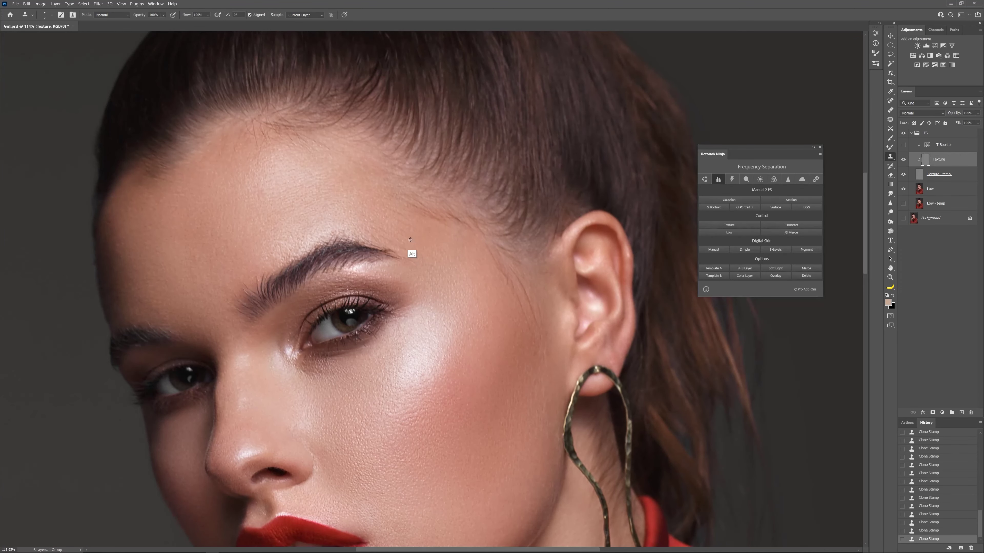
pyautogui.keyDown('alt'); pyautogui.click(392, 223); pyautogui.keyUp('alt')
pyautogui.keyDown('alt'); pyautogui.click(370, 220); pyautogui.keyUp('alt')
pyautogui.keyDown('alt'); pyautogui.click(373, 220); pyautogui.keyUp('alt')
pyautogui.keyDown('alt'); pyautogui.click(415, 231); pyautogui.keyUp('alt')
pyautogui.keyDown('alt'); pyautogui.click(402, 222); pyautogui.keyUp('alt')
pyautogui.click(392, 207)
pyautogui.keyDown('alt'); pyautogui.click(431, 239); pyautogui.keyUp('alt')
pyautogui.moveTo(420, 248); pyautogui.dragTo(411, 249)
# Clone out the stray hairs and uneven texture on the cheek in front of the ear, down towards the jaw
pyautogui.hscroll(1, 467, 248)
pyautogui.keyDown('alt'); pyautogui.click(485, 299); pyautogui.keyUp('alt')
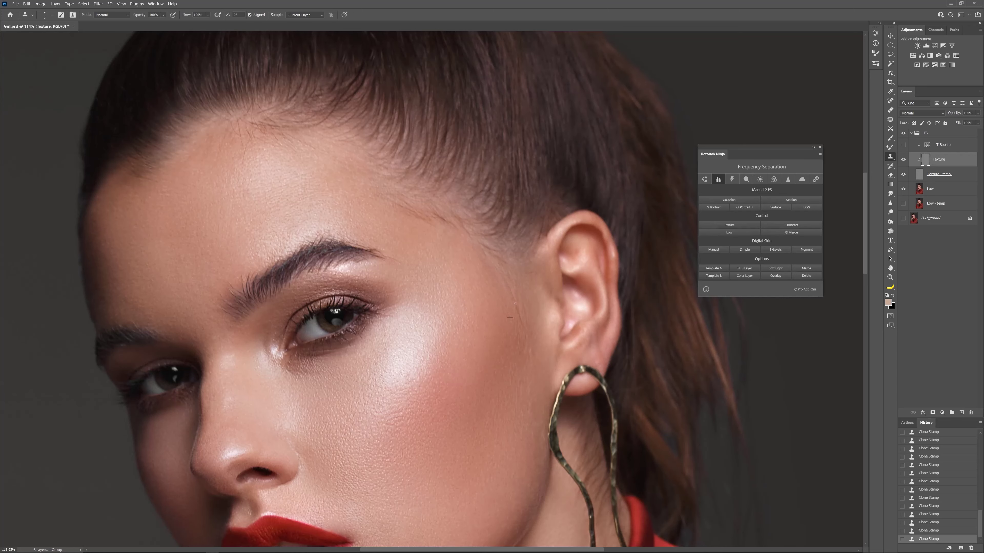
pyautogui.scroll(3, 514, 304)
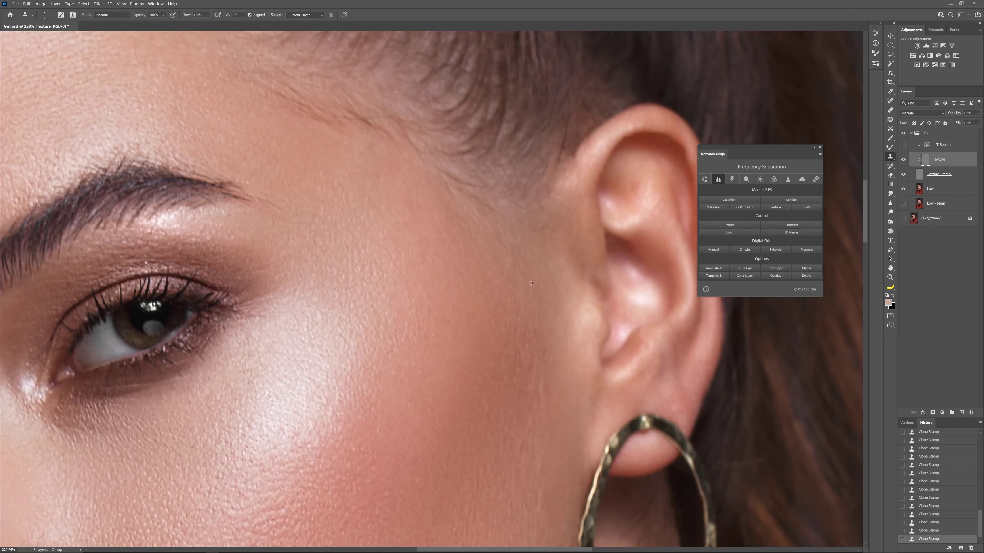
pyautogui.moveTo(532, 341); pyautogui.dragTo(483, 304)
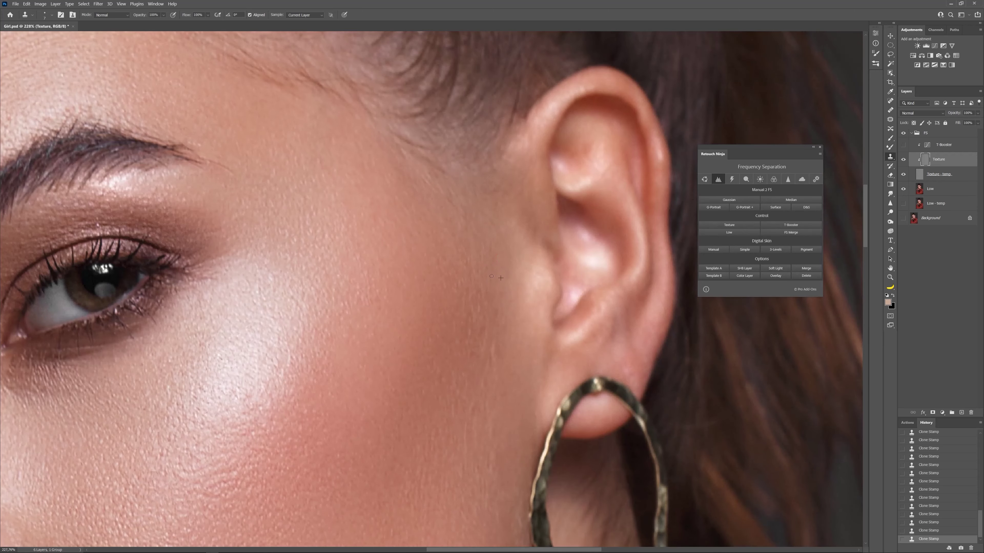
pyautogui.keyDown('alt'); pyautogui.click(464, 384); pyautogui.keyUp('alt')
pyautogui.click(475, 345)
pyautogui.moveTo(477, 467); pyautogui.dragTo(444, 334)
pyautogui.keyDown('alt'); pyautogui.click(416, 347); pyautogui.keyUp('alt')
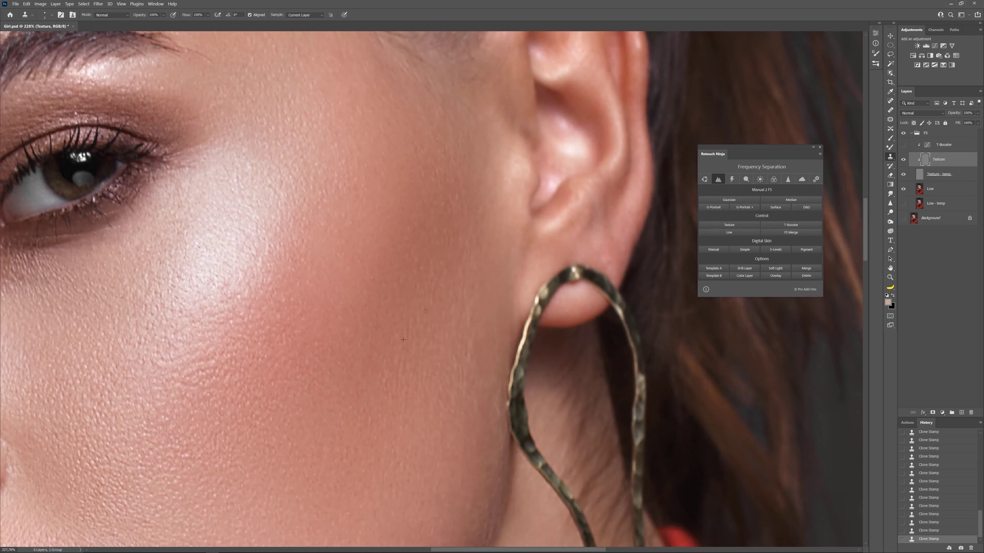
pyautogui.moveTo(485, 296); pyautogui.dragTo(445, 332)
pyautogui.moveTo(395, 295)
pyautogui.mouseDown()
pyautogui.moveTo(401, 317)
pyautogui.moveTo(419, 322)
pyautogui.mouseUp()
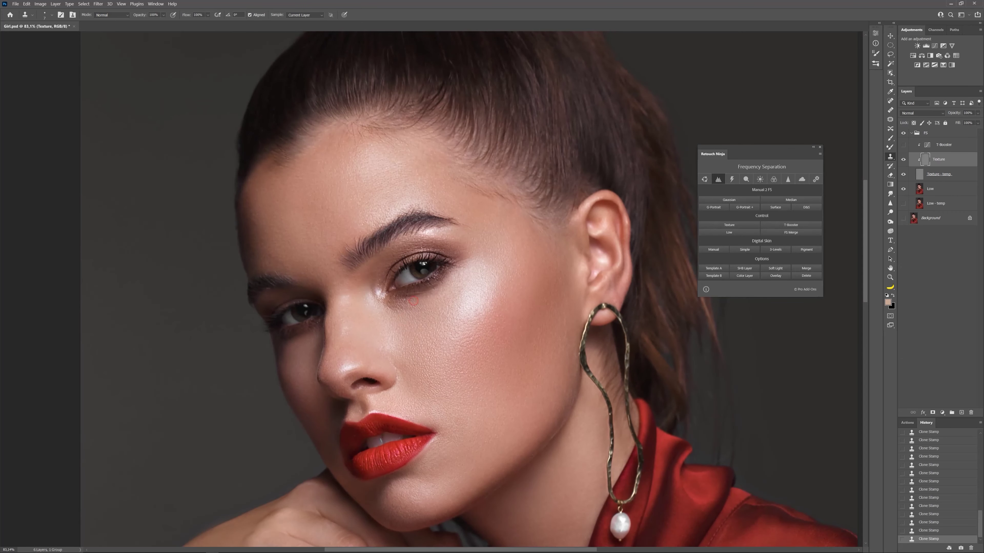
# Clone clean texture over the remaining flaw on the inner cheek below the eye
pyautogui.keyDown('alt'); pyautogui.click(398, 335); pyautogui.keyUp('alt')
pyautogui.click(398, 321)
pyautogui.moveTo(504, 293); pyautogui.dragTo(446, 324)
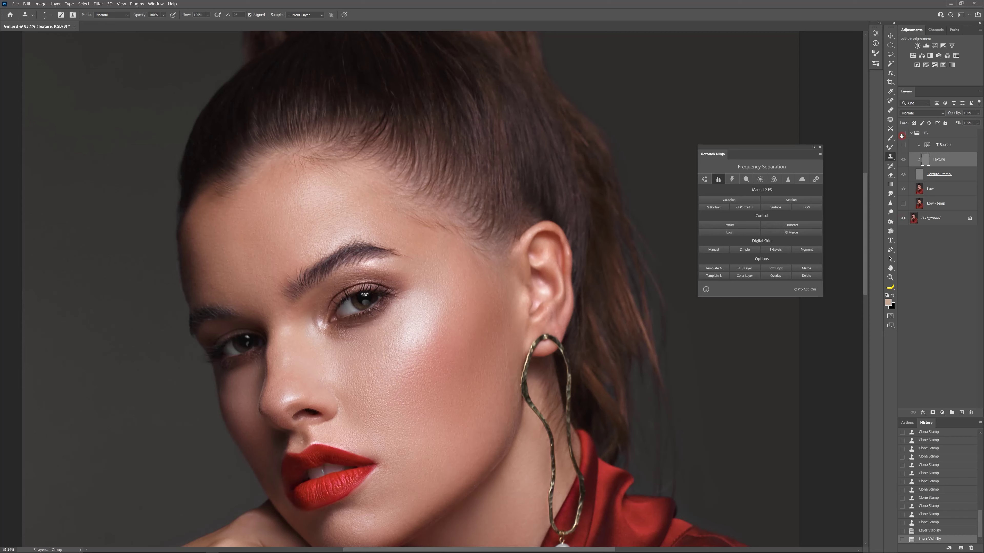
# Compare the retouched skin with the original by toggling the FS group, and inspect the texture with T-Booster shown
pyautogui.click(901, 135)
pyautogui.click(902, 134)
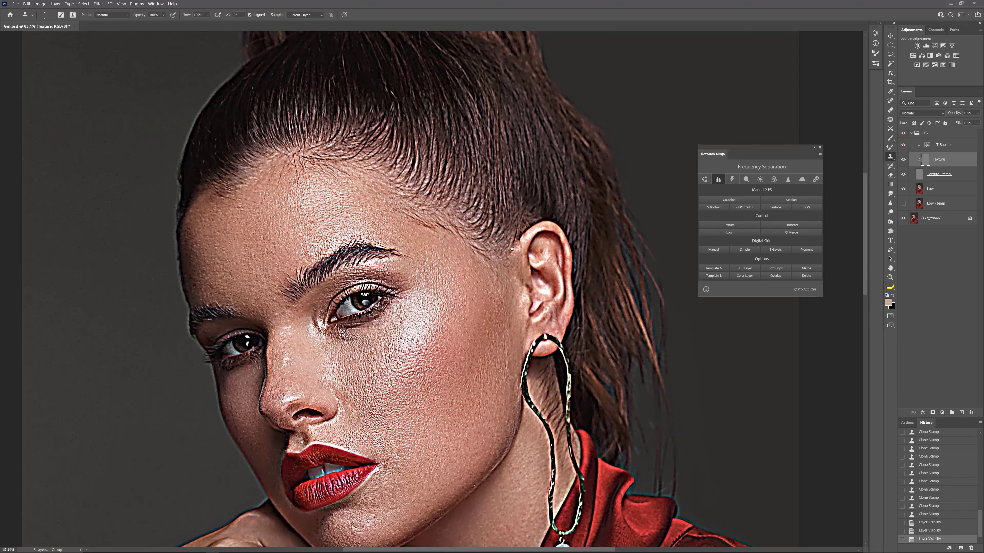
pyautogui.moveTo(499, 278); pyautogui.dragTo(489, 279)
pyautogui.moveTo(489, 279); pyautogui.dragTo(504, 220)
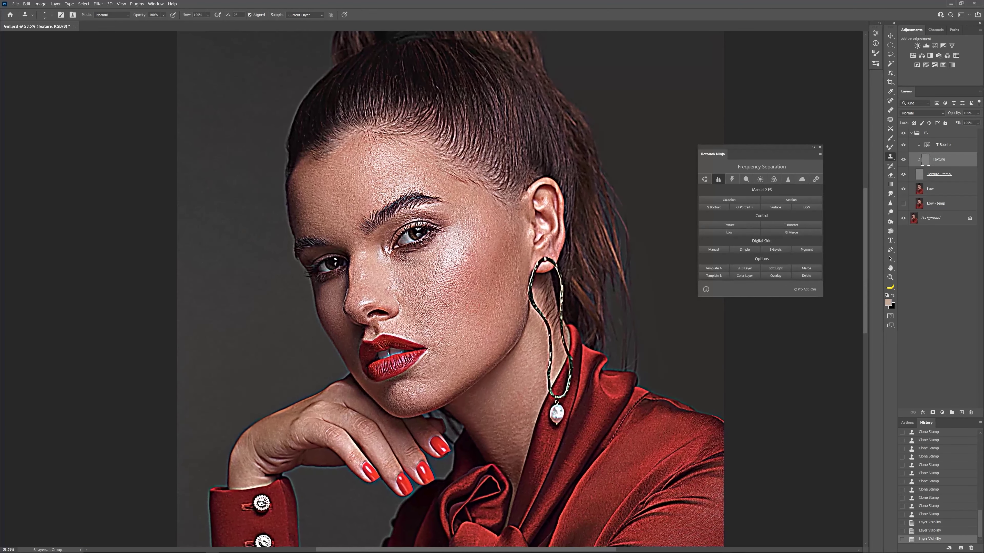
pyautogui.click(903, 133)
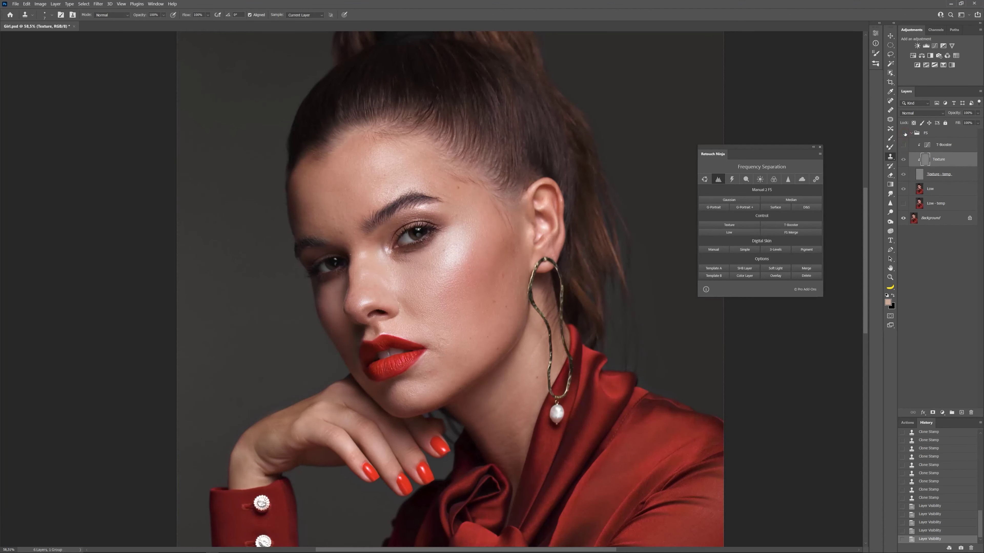
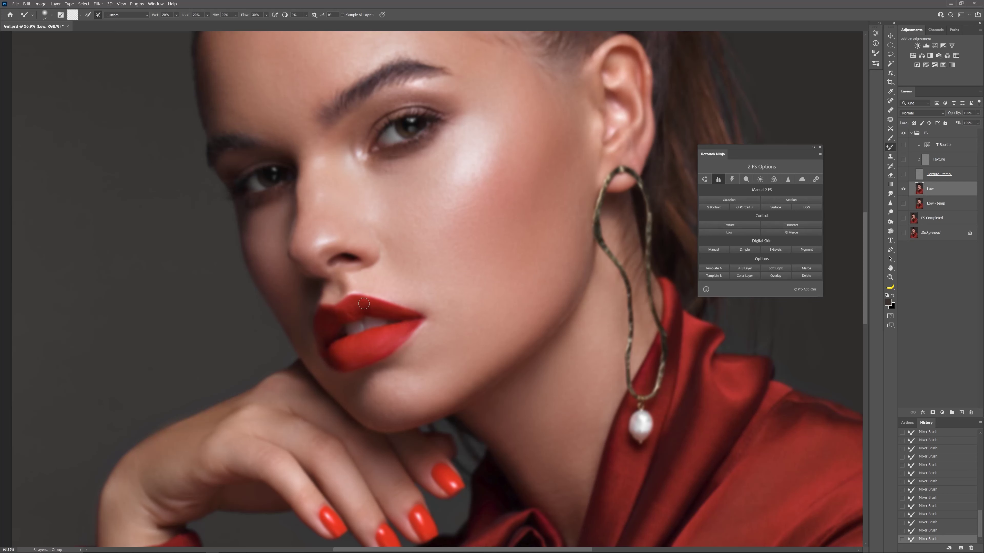
# Smooth the colour transitions on the upper lip with the Mixer Brush on the Low layer, adjusting the brush size
pyautogui.moveTo(372, 303); pyautogui.dragTo(368, 309)
pyautogui.moveTo(403, 316); pyautogui.dragTo(398, 317)
pyautogui.keyDown('alt'); pyautogui.rightClick(346, 312); pyautogui.keyUp('alt')
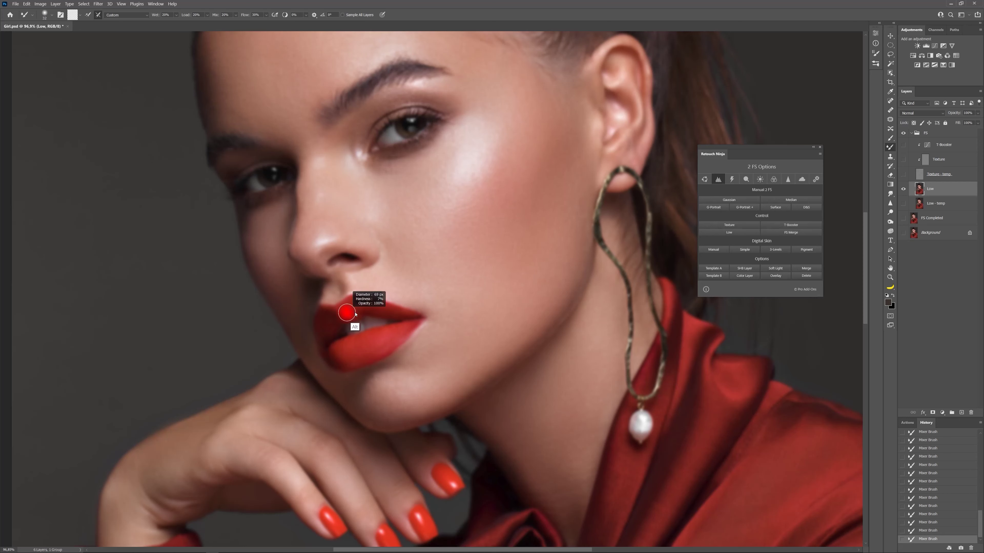
pyautogui.keyDown('alt'); pyautogui.rightClick(344, 313); pyautogui.keyUp('alt')
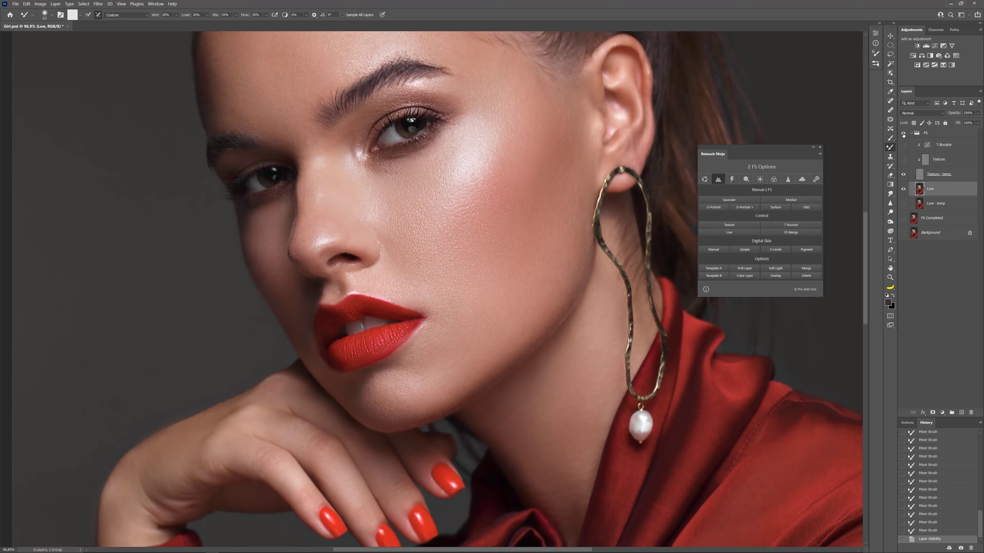
# Show the Background layer and toggle the FS group to compare the retouch with the original photo
pyautogui.click(903, 134)
pyautogui.click(904, 133)
pyautogui.click(903, 233)
pyautogui.click(903, 133)
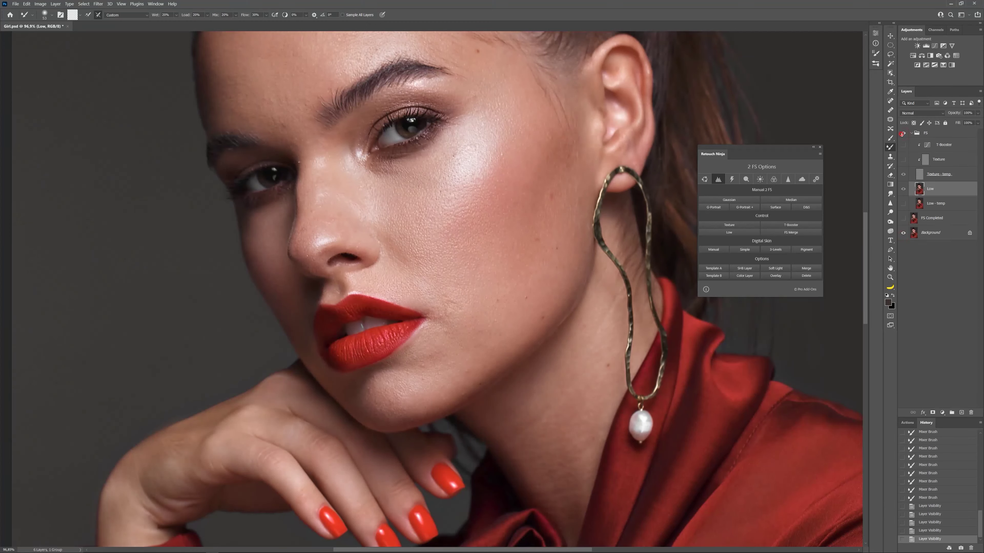
pyautogui.click(903, 133)
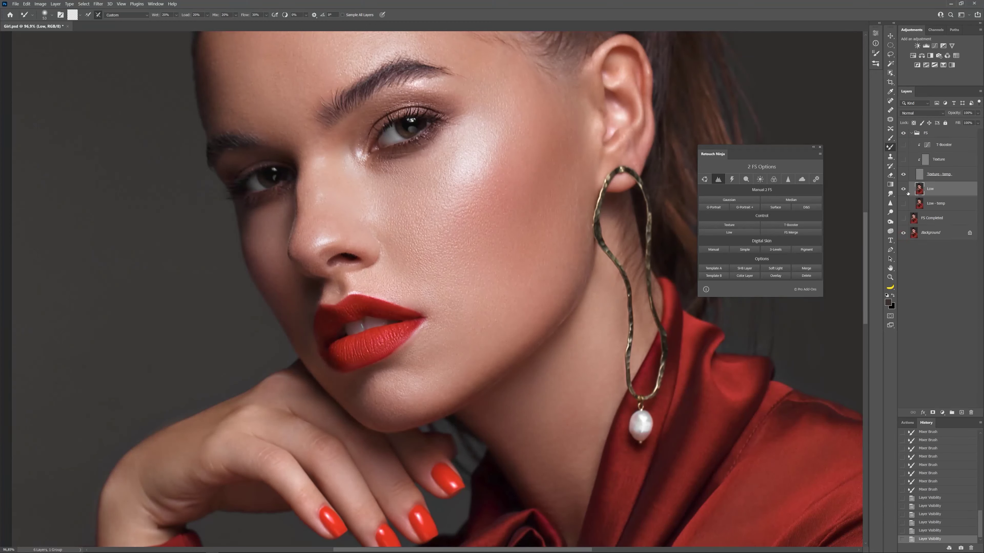
# On the Texture - temp layer, clone over the creases in the centre of the lower lip with a smaller Clone Stamp brush
pyautogui.click(917, 177)
pyautogui.click(890, 157)
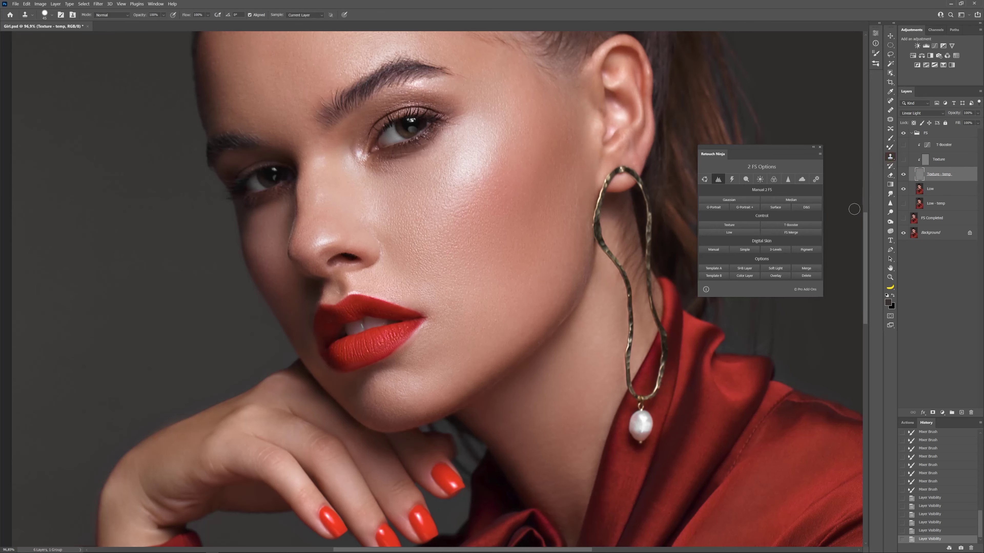
pyautogui.keyDown('alt'); pyautogui.scroll(4, 370, 349); pyautogui.keyUp('alt')
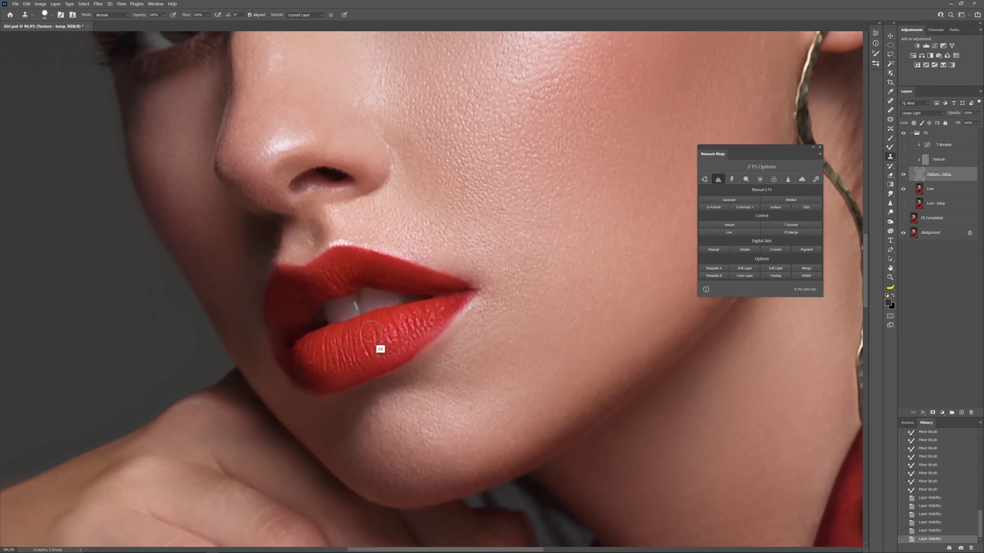
pyautogui.press('[')
pyautogui.press('[')
pyautogui.press('[')
pyautogui.press('[')
pyautogui.press('[')
pyautogui.press('[')
pyautogui.press('[')
pyautogui.keyDown('alt'); pyautogui.click(367, 319); pyautogui.keyUp('alt')
pyautogui.click(368, 324)
pyautogui.click(374, 326)
pyautogui.click(373, 328)
pyautogui.click(370, 330)
pyautogui.click(367, 332)
pyautogui.click(363, 334)
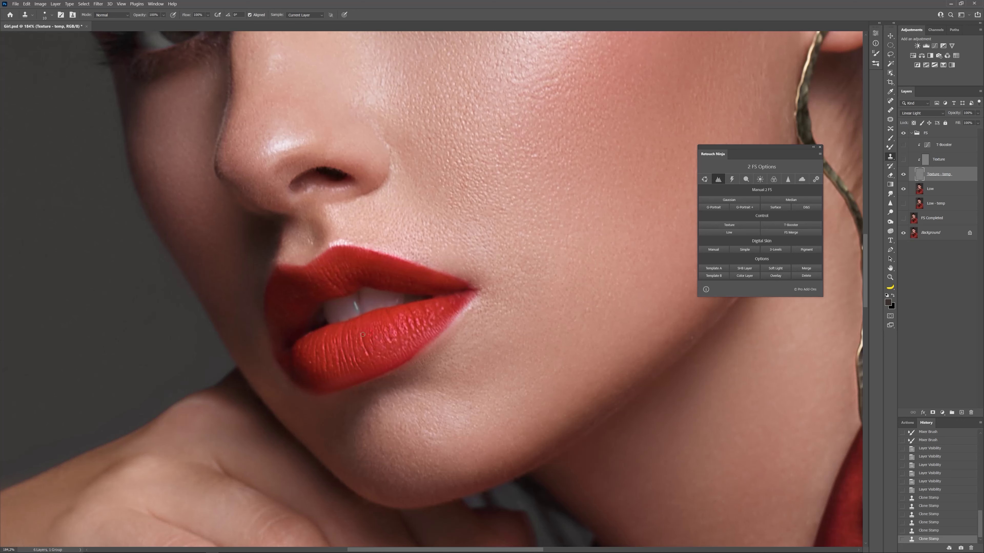
pyautogui.click(364, 338)
pyautogui.click(365, 352)
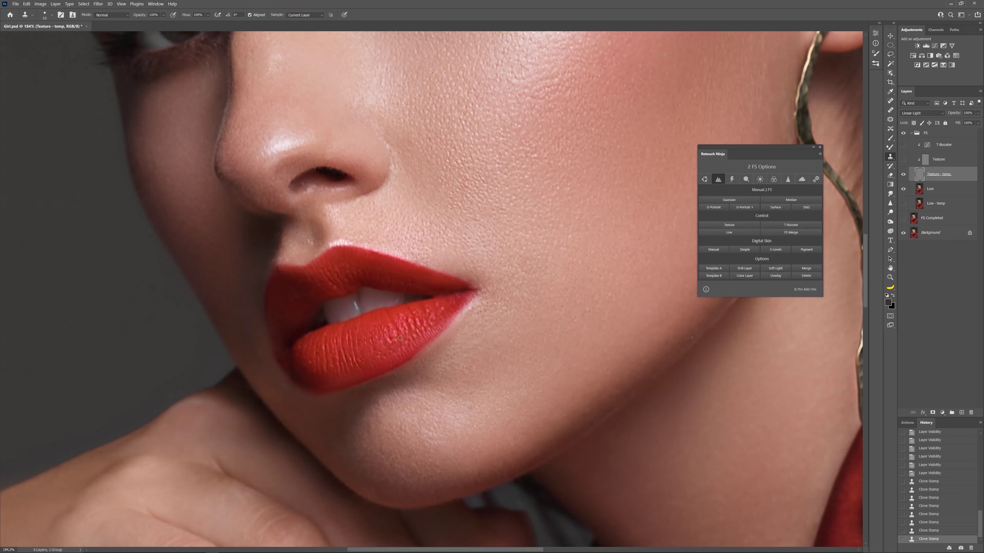
# Even out the creased texture towards both ends of the lower lip with the Clone Stamp
pyautogui.keyDown('alt'); pyautogui.click(385, 345); pyautogui.keyUp('alt')
pyautogui.click(389, 340)
pyautogui.keyDown('alt'); pyautogui.click(307, 355); pyautogui.keyUp('alt')
pyautogui.click(310, 363)
pyautogui.click(306, 390)
pyautogui.keyDown('alt'); pyautogui.click(335, 389); pyautogui.keyUp('alt')
pyautogui.click(333, 372)
pyautogui.keyDown('alt'); pyautogui.click(311, 361); pyautogui.keyUp('alt')
pyautogui.click(311, 347)
pyautogui.click(319, 365)
pyautogui.keyDown('alt'); pyautogui.click(395, 356); pyautogui.keyUp('alt')
pyautogui.moveTo(451, 315); pyautogui.dragTo(439, 307)
pyautogui.keyDown('alt'); pyautogui.click(333, 372); pyautogui.keyUp('alt')
# Try another clone stroke on the lower lip, and undo it along with the strokes before it
pyautogui.scroll(3, 367, 347)
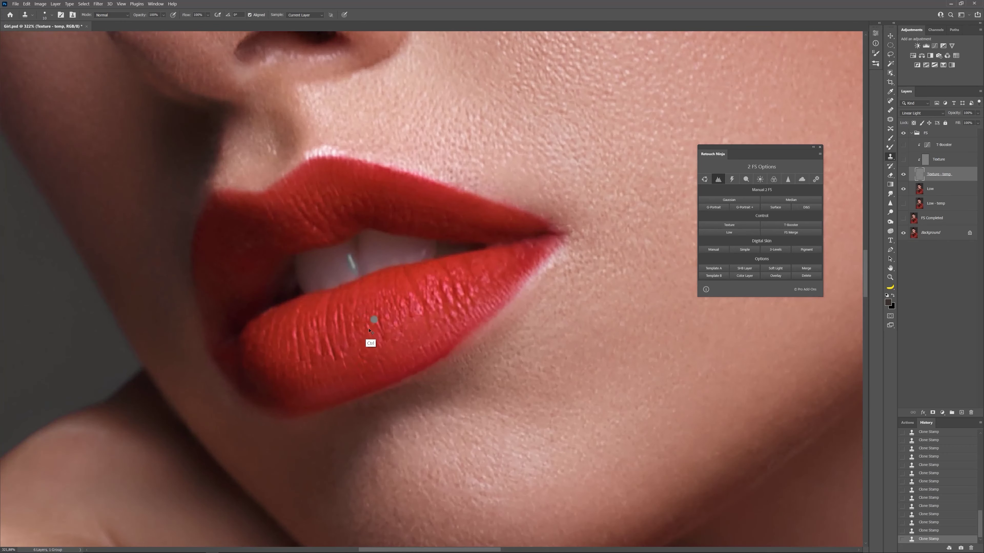
pyautogui.hotkey('ctrl', 'z')
pyautogui.keyDown('alt'); pyautogui.click(348, 344); pyautogui.keyUp('alt')
pyautogui.moveTo(353, 345); pyautogui.dragTo(359, 344)
pyautogui.hotkey('ctrl', 'z')
pyautogui.hotkey('ctrl', 'z')
pyautogui.hotkey('ctrl', 'z')
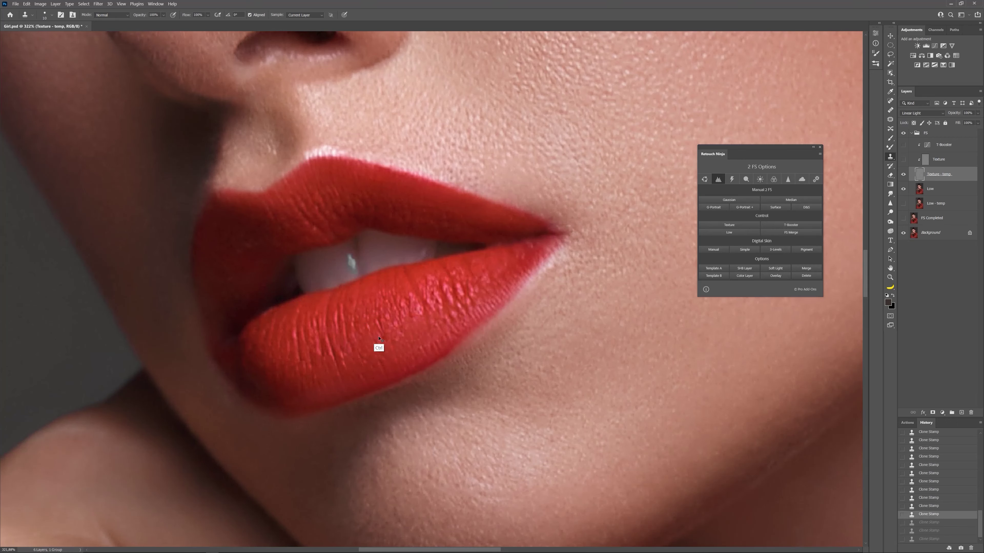
pyautogui.hotkey('ctrl', 'z')
# Reduce the Clone Stamp brush size further and restore the undone strokes on the lower lip
pyautogui.press('[')
pyautogui.press('[')
pyautogui.press('[')
pyautogui.press('[')
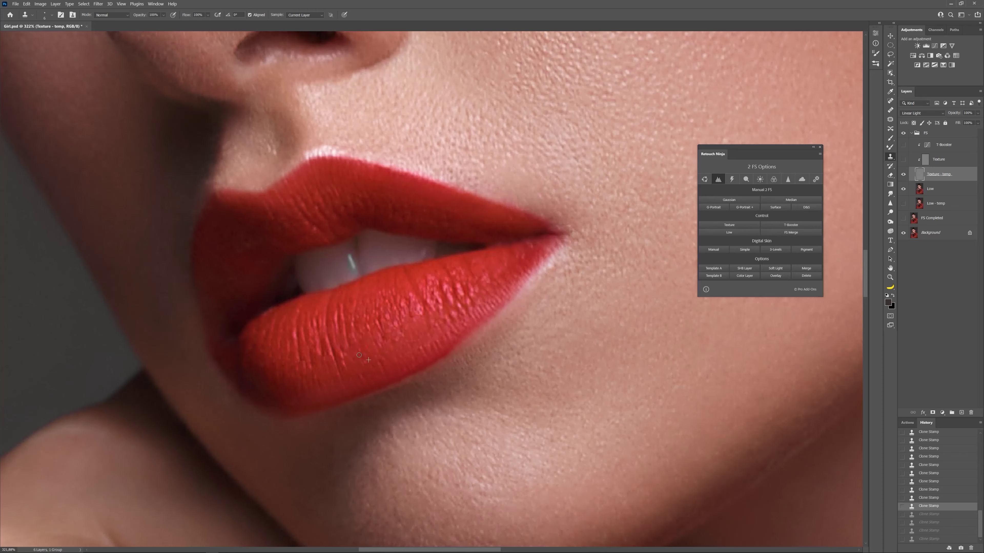
pyautogui.hotkey('ctrl', 'shift', 'z')
pyautogui.hotkey('ctrl', 'shift', 'z')
pyautogui.hotkey('ctrl', 'shift', 'z')
pyautogui.hotkey('ctrl', 'shift', 'z')
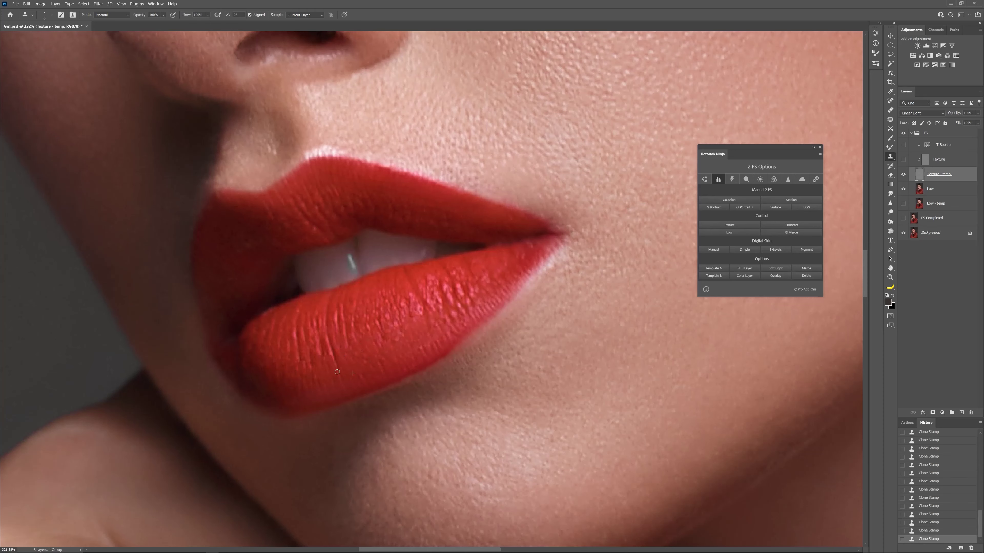
# Clone out the fine vertical creases across the middle and lower edge of the lower lip with the smaller brush
pyautogui.press('alt')
pyautogui.keyDown('alt'); pyautogui.click(308, 375); pyautogui.keyUp('alt')
pyautogui.keyDown('alt'); pyautogui.click(314, 367); pyautogui.keyUp('alt')
pyautogui.keyDown('alt'); pyautogui.click(320, 365); pyautogui.keyUp('alt')
pyautogui.moveTo(317, 347)
pyautogui.mouseDown()
pyautogui.moveTo(330, 383)
pyautogui.moveTo(311, 359)
pyautogui.moveTo(299, 378)
pyautogui.mouseUp()
pyautogui.keyDown('alt'); pyautogui.click(321, 376); pyautogui.keyUp('alt')
pyautogui.keyDown('alt'); pyautogui.click(399, 366); pyautogui.keyUp('alt')
pyautogui.moveTo(398, 348); pyautogui.dragTo(396, 336)
pyautogui.keyDown('alt'); pyautogui.click(344, 371); pyautogui.keyUp('alt')
pyautogui.moveTo(334, 336); pyautogui.dragTo(334, 354)
pyautogui.keyDown('alt'); pyautogui.click(343, 363); pyautogui.keyUp('alt')
# Clone clean texture over the flaws near the shadowed end of the lower lip and on the upper lip above the teeth
pyautogui.keyDown('alt'); pyautogui.click(284, 349); pyautogui.keyUp('alt')
pyautogui.moveTo(293, 329); pyautogui.dragTo(294, 345)
pyautogui.moveTo(248, 248)
pyautogui.mouseDown()
pyautogui.moveTo(270, 270)
pyautogui.moveTo(256, 300)
pyautogui.mouseUp()
pyautogui.keyDown('alt'); pyautogui.click(274, 311); pyautogui.keyUp('alt')
pyautogui.keyDown('alt'); pyautogui.click(267, 309); pyautogui.keyUp('alt')
pyautogui.moveTo(325, 258); pyautogui.dragTo(331, 262)
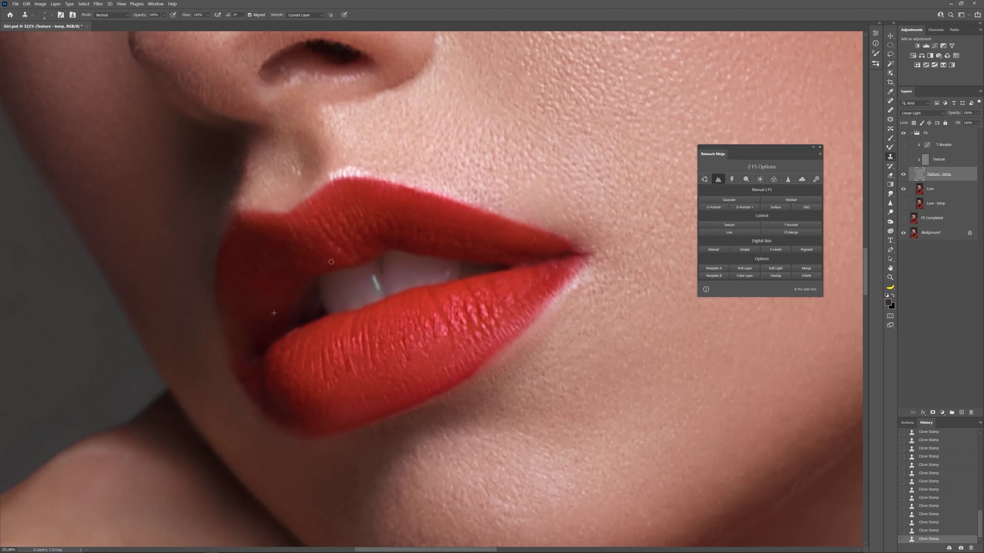
# Inspect the lips and whole portrait, toggling the FS group to compare the retouch with the original
pyautogui.moveTo(531, 284); pyautogui.dragTo(499, 295)
pyautogui.moveTo(601, 154); pyautogui.dragTo(532, 198)
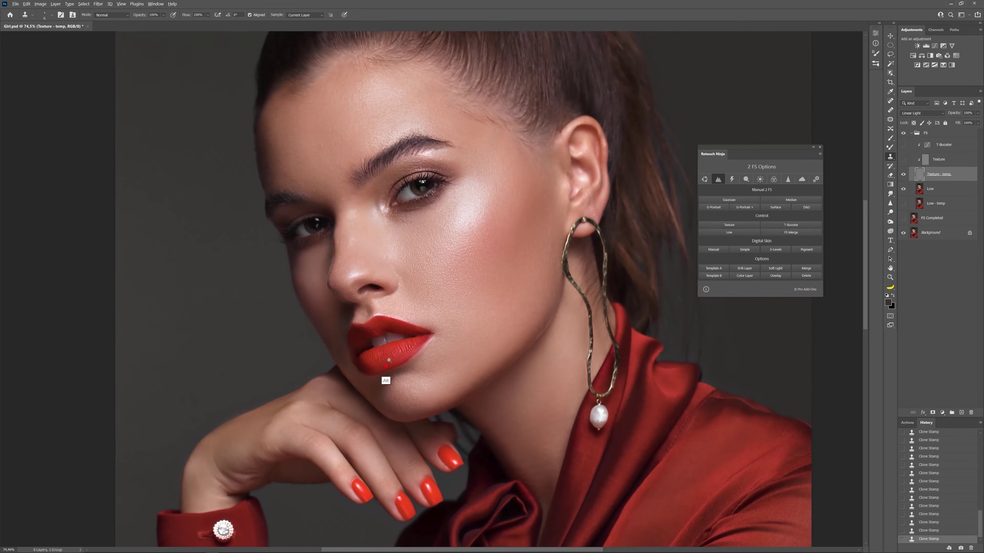
pyautogui.scroll(5, 383, 372)
pyautogui.keyDown('alt'); pyautogui.click(373, 359); pyautogui.keyUp('alt')
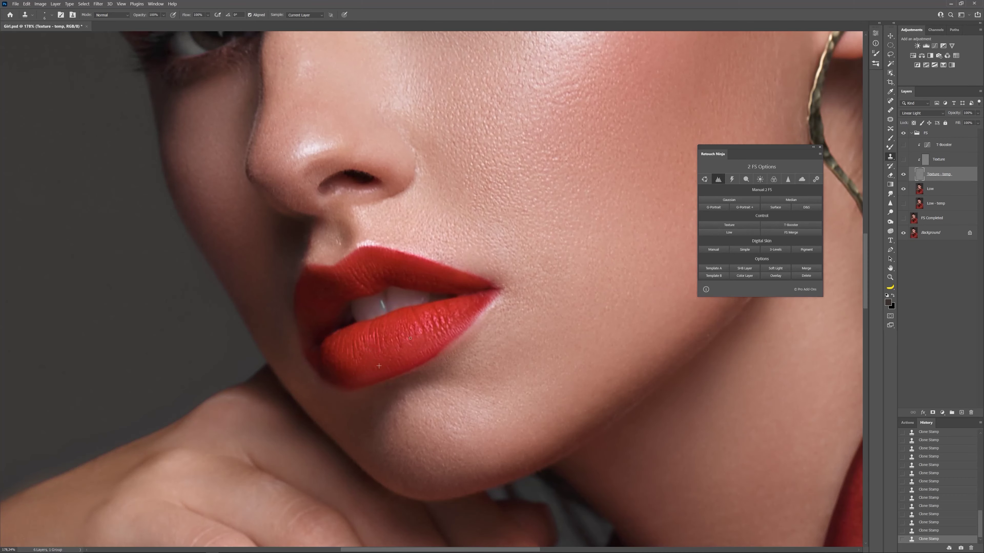
pyautogui.scroll(-4, 441, 327)
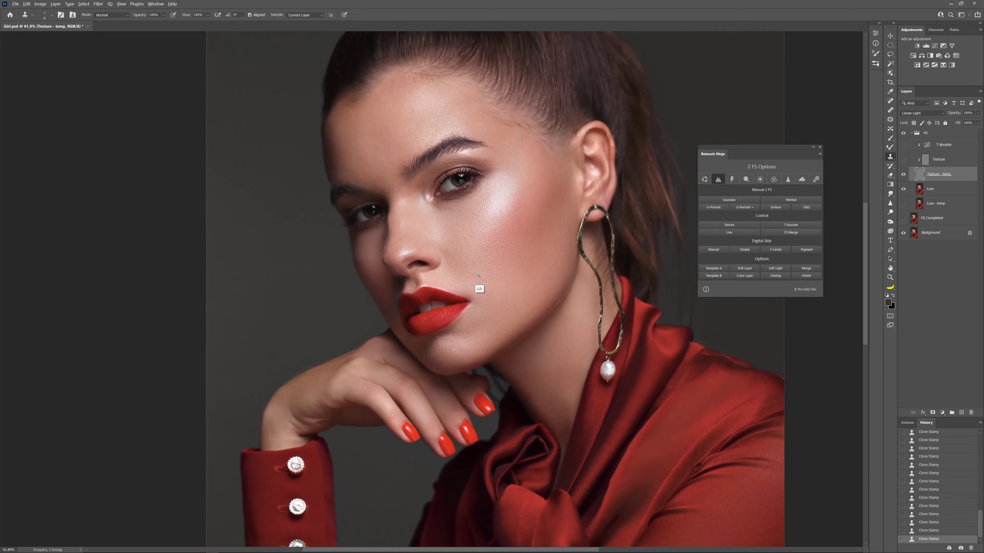
pyautogui.moveTo(487, 268); pyautogui.dragTo(463, 319)
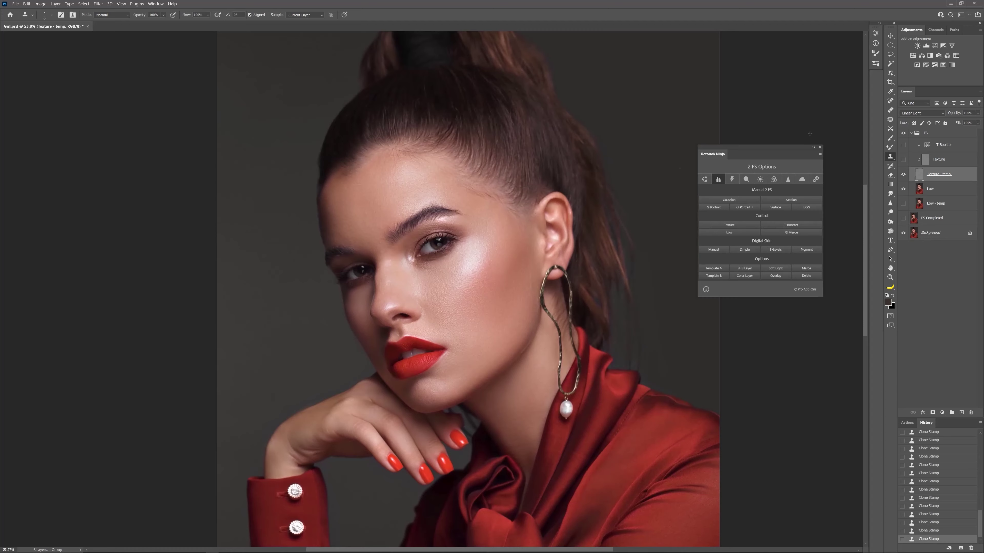
pyautogui.click(903, 133)
pyautogui.scroll(4, 436, 366)
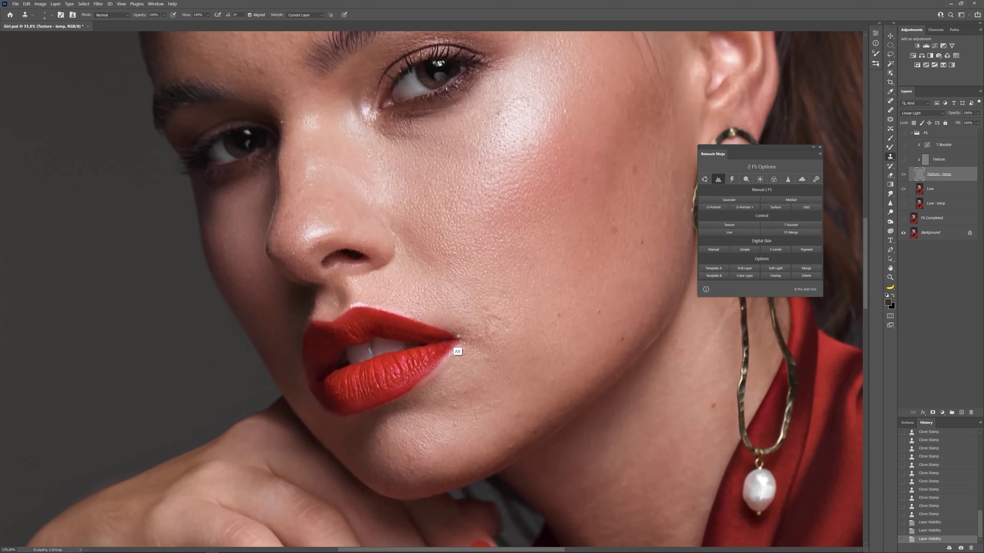
pyautogui.click(903, 133)
pyautogui.click(903, 134)
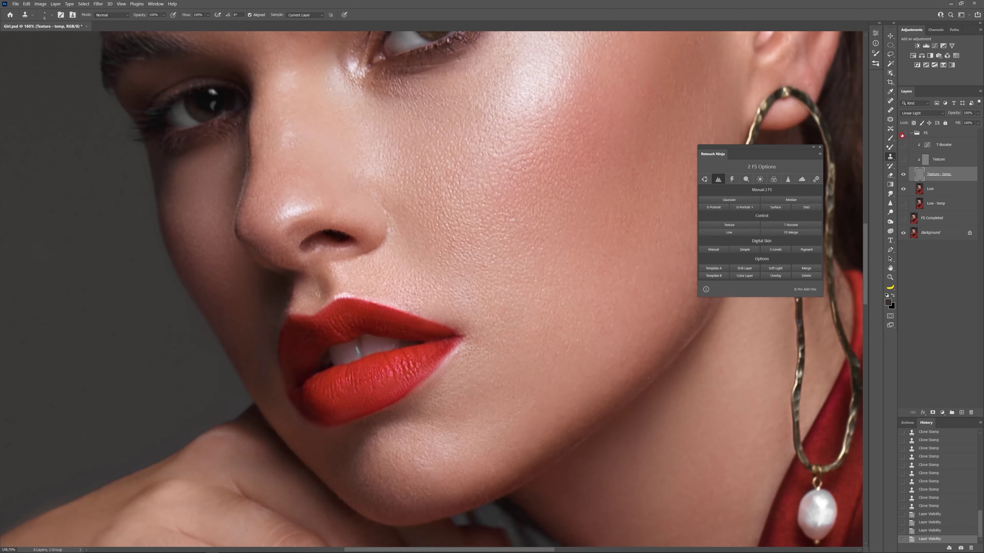
# Toggle the FS group's visibility to compare the retouched lips and skin with the original
pyautogui.click(903, 133)
pyautogui.click(902, 134)
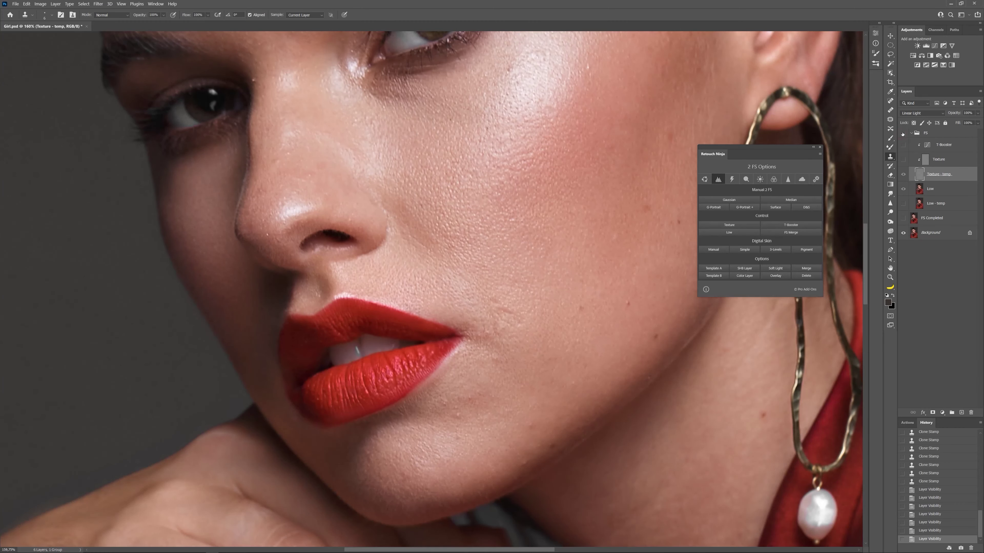
pyautogui.click(902, 133)
pyautogui.moveTo(514, 288); pyautogui.dragTo(560, 263)
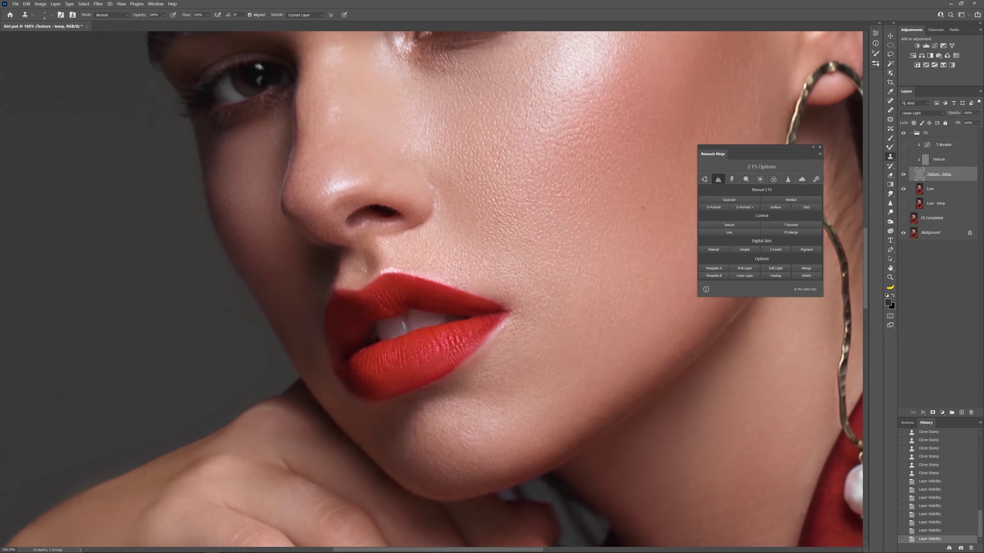
# Smooth the tones across the lower lip on the Low layer with the Mixer Brush, adjusting the brush size to each area
pyautogui.click(930, 187)
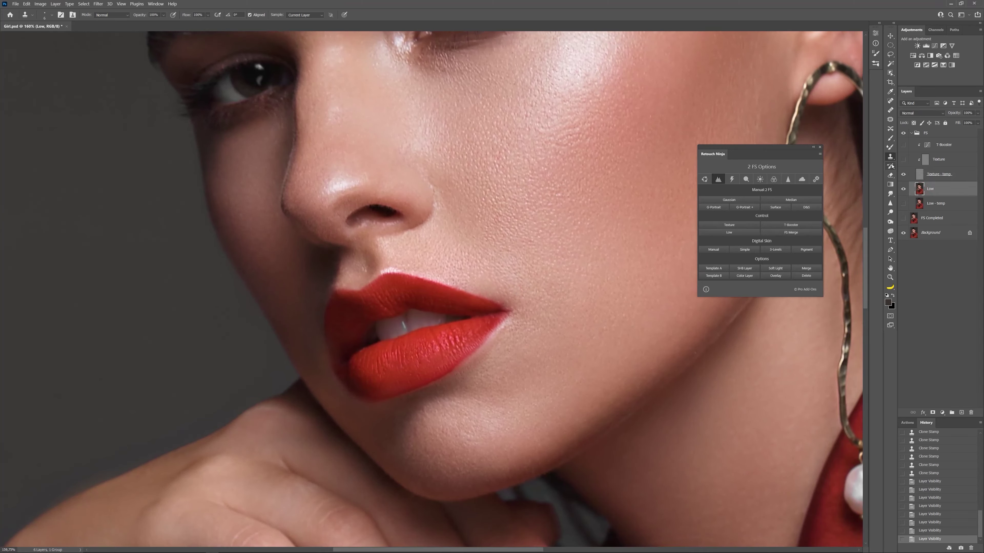
pyautogui.press('b')
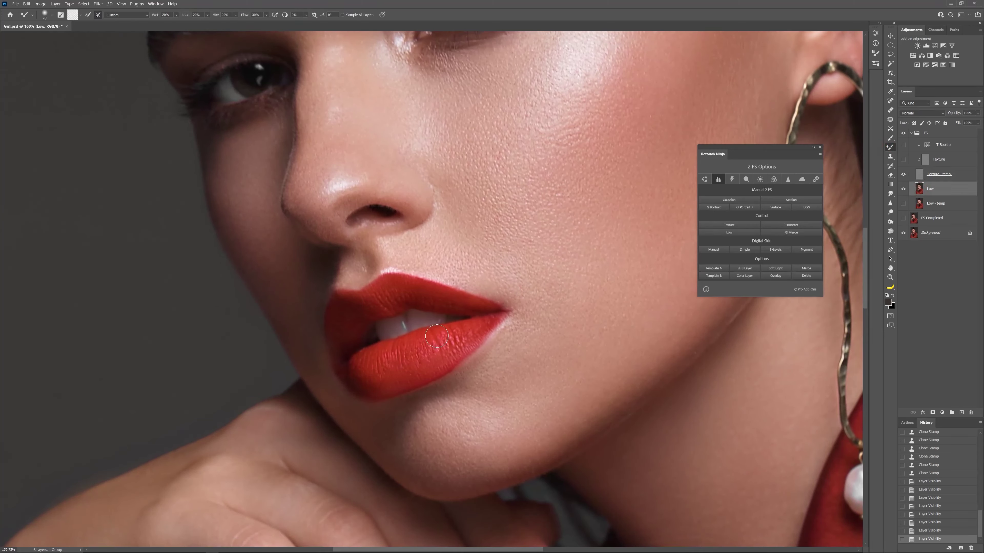
pyautogui.moveTo(436, 336); pyautogui.dragTo(442, 360)
pyautogui.press('[')
pyautogui.press('[')
pyautogui.press('[')
pyautogui.moveTo(434, 360); pyautogui.dragTo(426, 366)
pyautogui.press(']')
pyautogui.press(']')
pyautogui.moveTo(424, 371); pyautogui.dragTo(403, 370)
pyautogui.moveTo(392, 366); pyautogui.dragTo(369, 370)
pyautogui.moveTo(368, 369)
pyautogui.mouseDown()
pyautogui.moveTo(359, 368)
pyautogui.moveTo(369, 381)
pyautogui.mouseUp()
pyautogui.moveTo(368, 380); pyautogui.dragTo(375, 382)
pyautogui.press('[')
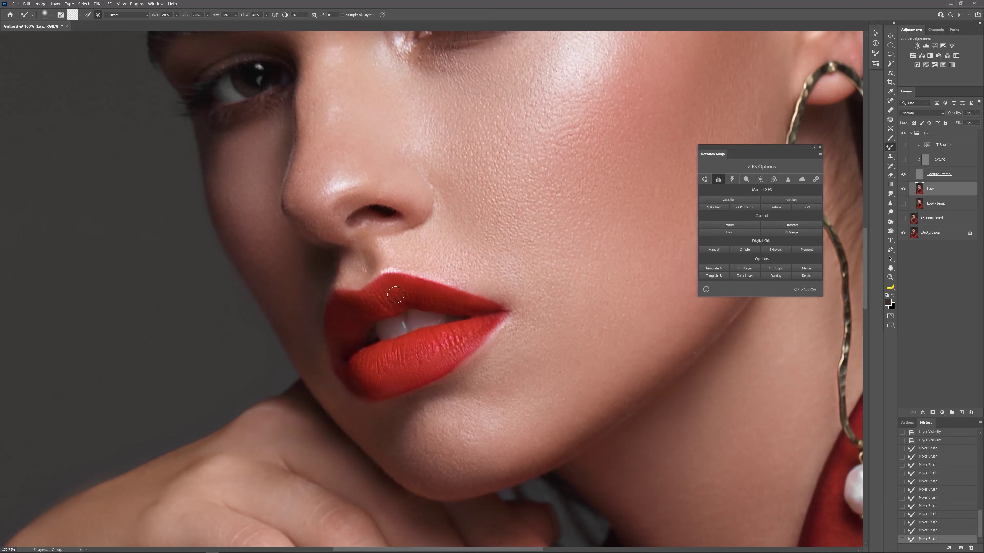
# Blend the uneven tones on the upper lip with the Mixer Brush, varying the brush size for the narrow areas
pyautogui.moveTo(396, 294); pyautogui.dragTo(409, 298)
pyautogui.moveTo(408, 298); pyautogui.dragTo(396, 306)
pyautogui.press('[')
pyautogui.press('[')
pyautogui.press('[')
pyautogui.press('[')
pyautogui.press(']')
pyautogui.press('[')
pyautogui.press('[')
pyautogui.press(']')
pyautogui.press(']')
pyautogui.press(']')
pyautogui.press(']')
pyautogui.press(']')
pyautogui.press(']')
pyautogui.press(']')
pyautogui.press('[')
pyautogui.press('[')
pyautogui.press('[')
pyautogui.press('[')
pyautogui.press('[')
# Compare the whole face with the original by hiding and showing the FS group
pyautogui.scroll(-4, 544, 292)
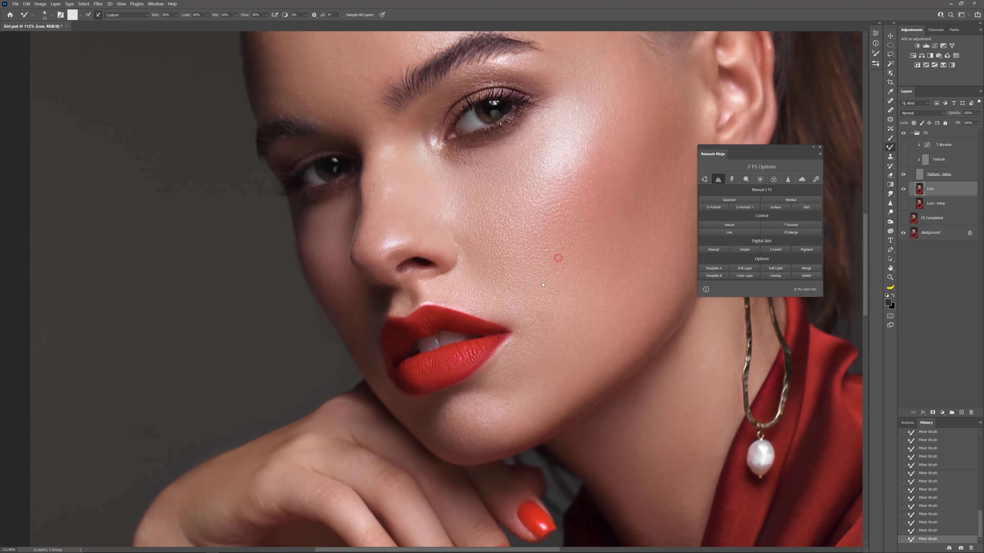
pyautogui.click(904, 133)
pyautogui.click(903, 133)
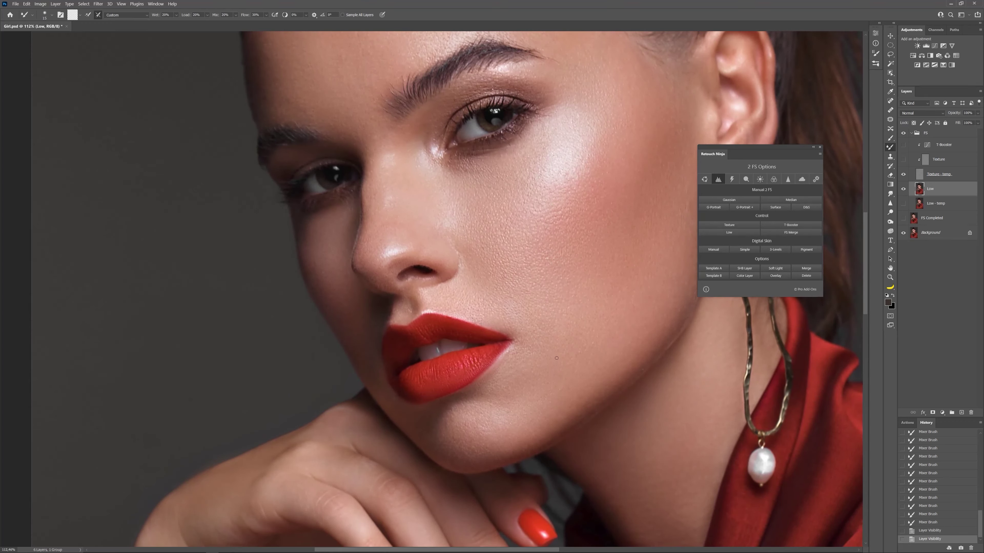
# Merge the frequency separation group into a completed layer with FS Merge and compare it with the layers beneath
pyautogui.click(791, 234)
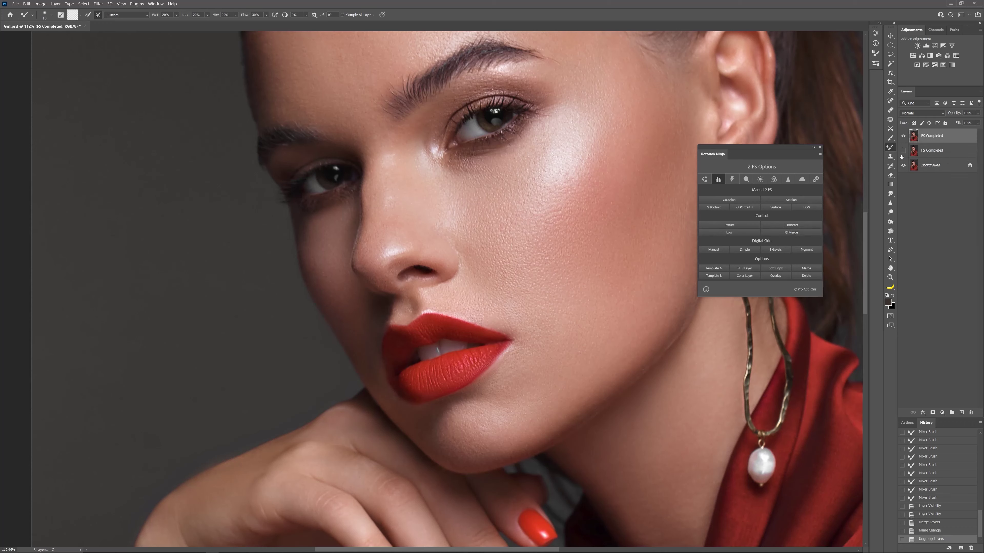
pyautogui.click(904, 150)
pyautogui.click(902, 137)
pyautogui.click(903, 138)
# Create a new Gaussian frequency separation with a 5-pixel blur radius and isolate its Low layer
pyautogui.click(729, 232)
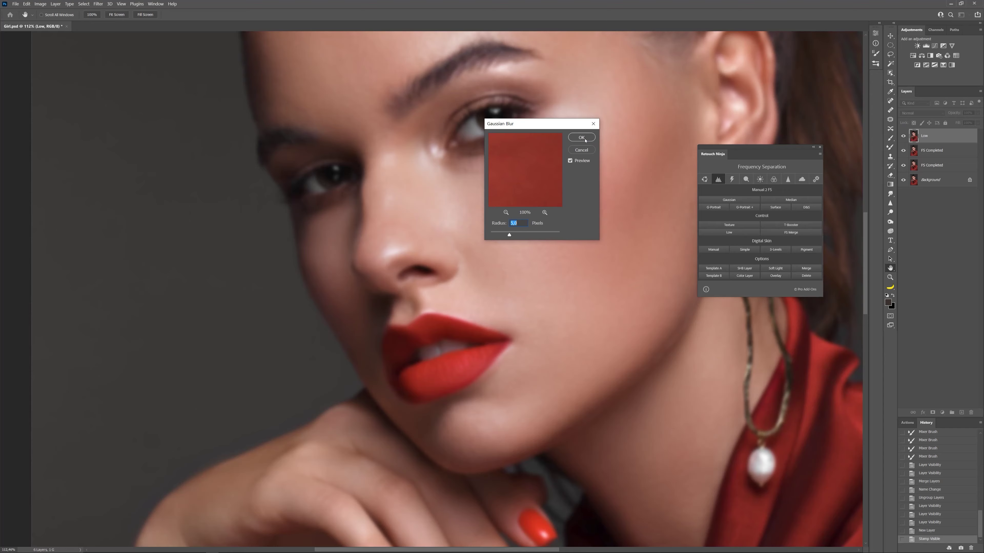
pyautogui.click(581, 137)
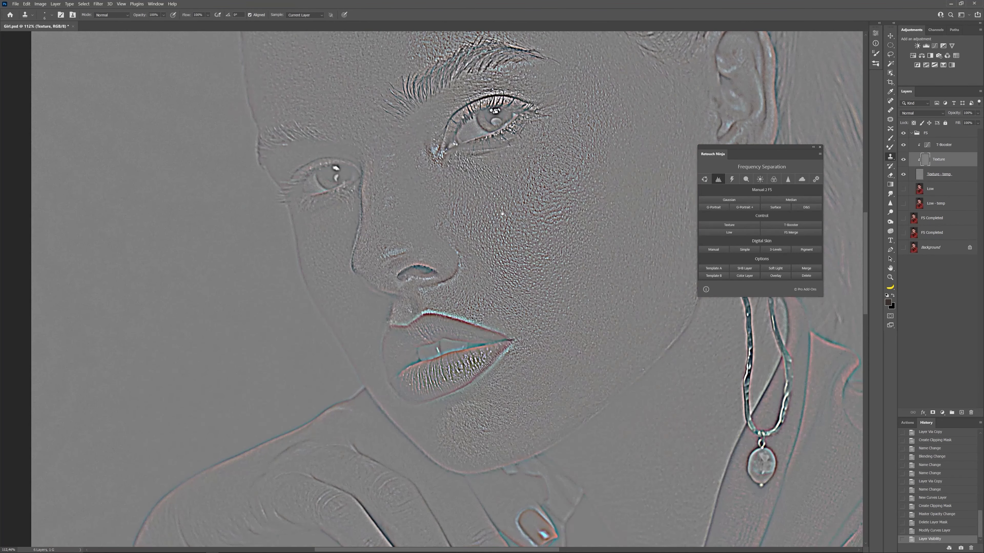
pyautogui.moveTo(502, 214); pyautogui.dragTo(466, 311)
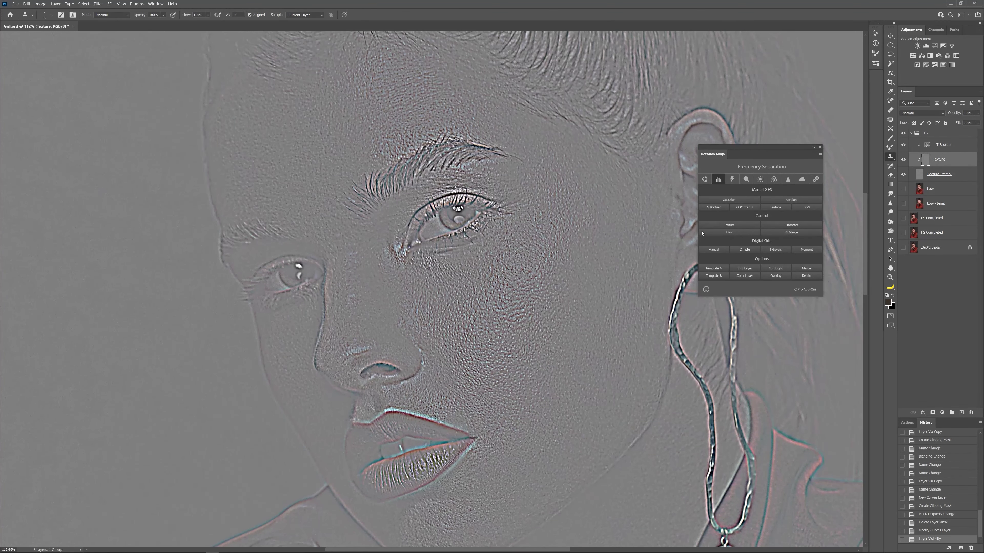
pyautogui.click(703, 232)
# Turn off the Mixer Brush's cleaning after each stroke and brush along the upper edge of the eyebrow nearest the ear
pyautogui.moveTo(510, 243); pyautogui.dragTo(471, 264)
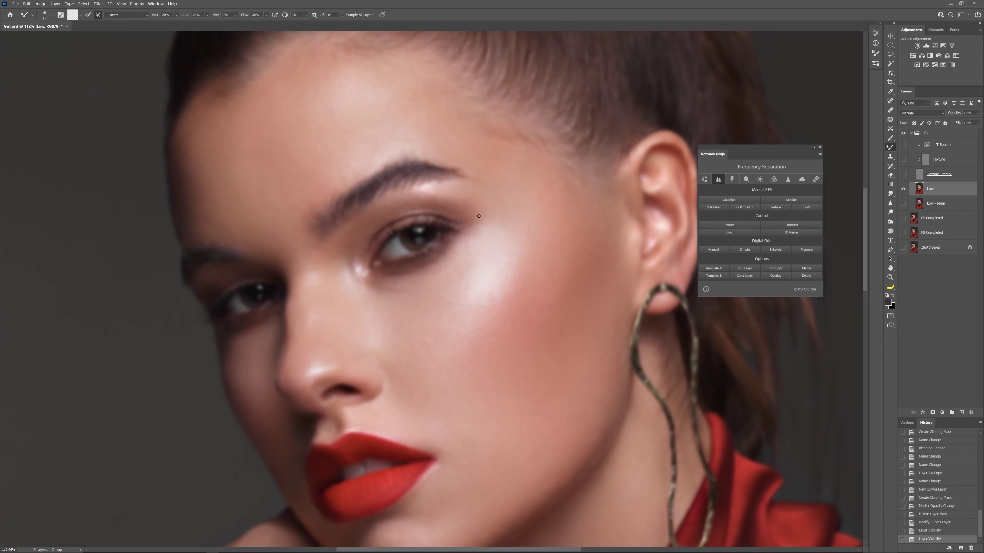
pyautogui.moveTo(468, 216); pyautogui.dragTo(450, 228)
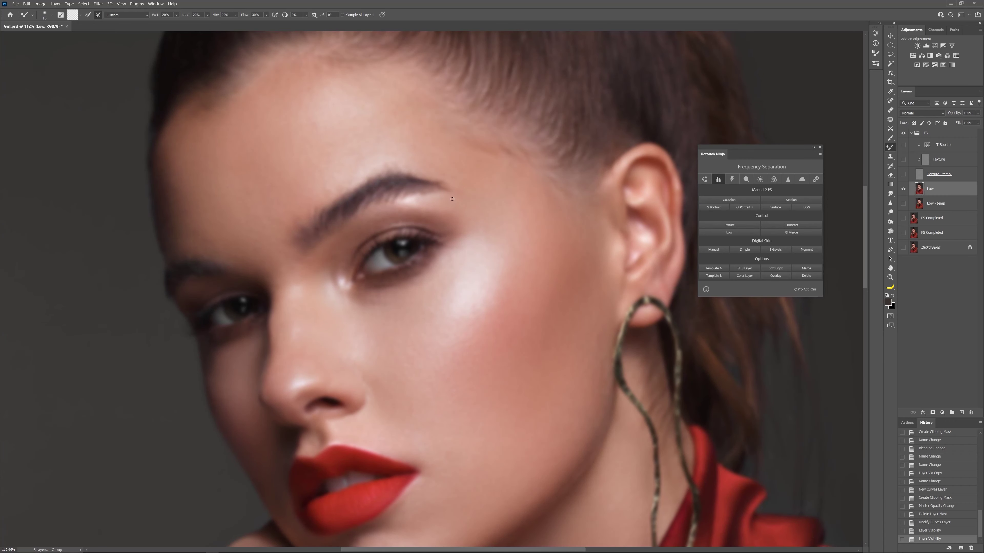
pyautogui.moveTo(425, 228); pyautogui.dragTo(434, 241)
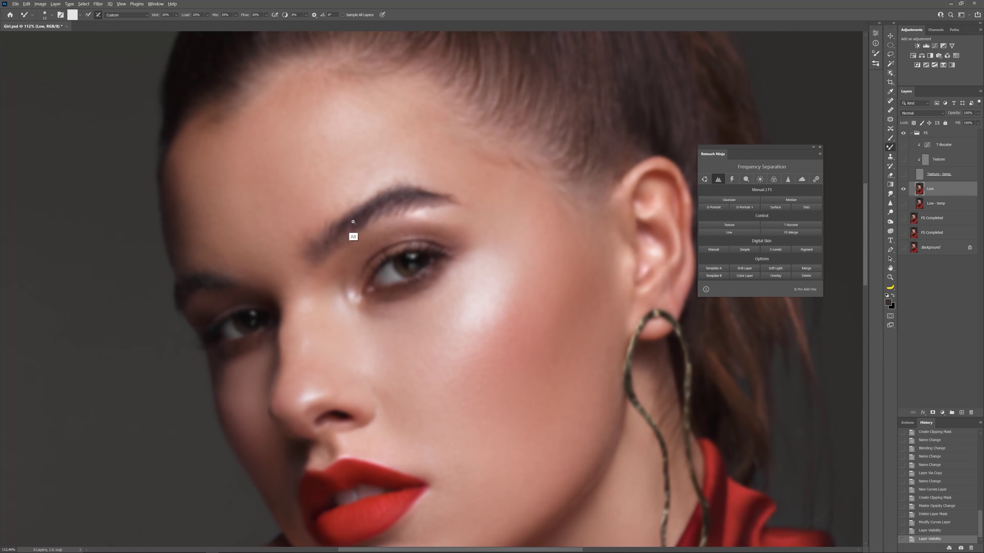
pyautogui.scroll(1, 360, 220)
pyautogui.moveTo(360, 221); pyautogui.dragTo(375, 249)
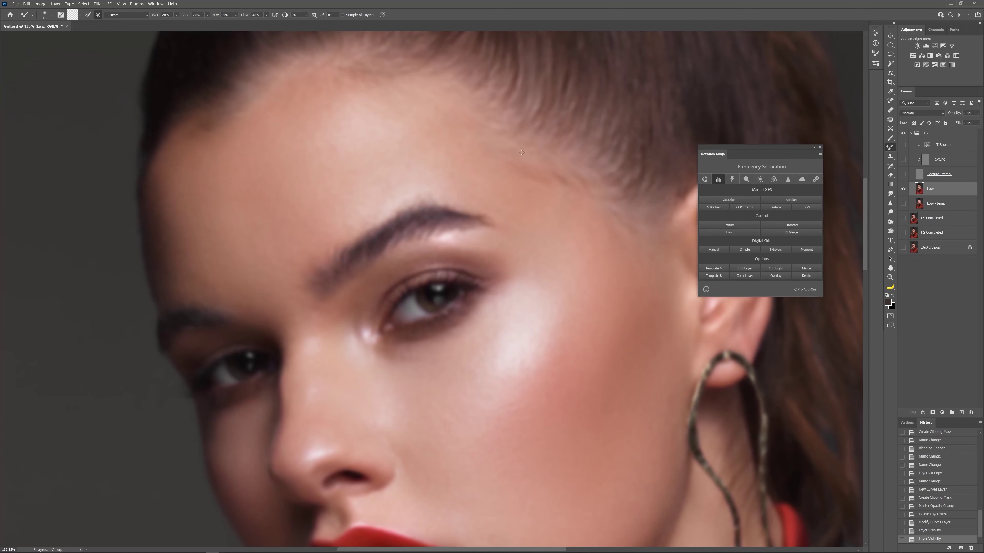
pyautogui.click(99, 17)
pyautogui.moveTo(333, 231); pyautogui.dragTo(317, 242)
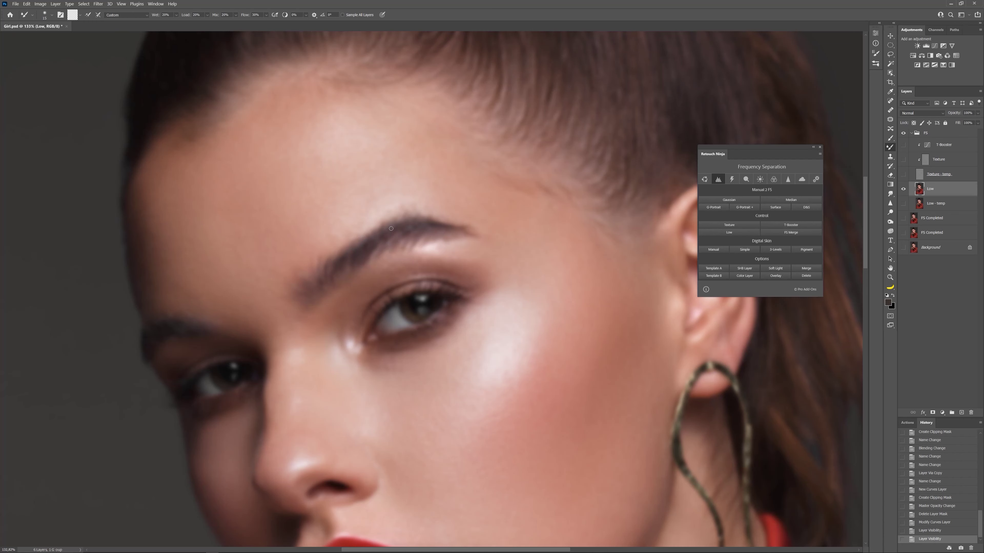
pyautogui.moveTo(431, 220); pyautogui.dragTo(425, 237)
# Load the Mixer Brush with a darker brown than the current eyebrow colour
pyautogui.click(77, 15)
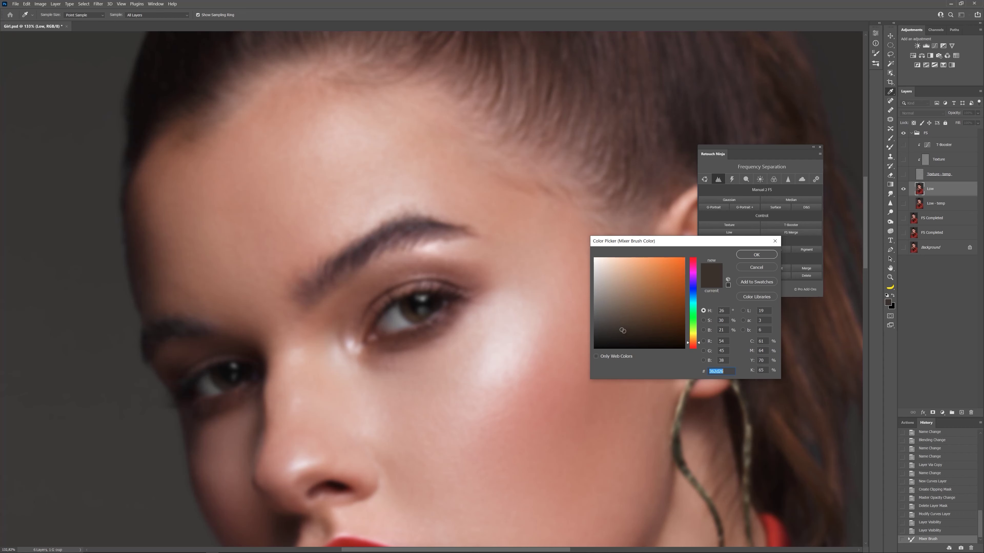
pyautogui.click(621, 331)
pyautogui.moveTo(621, 331); pyautogui.dragTo(621, 338)
pyautogui.click(756, 255)
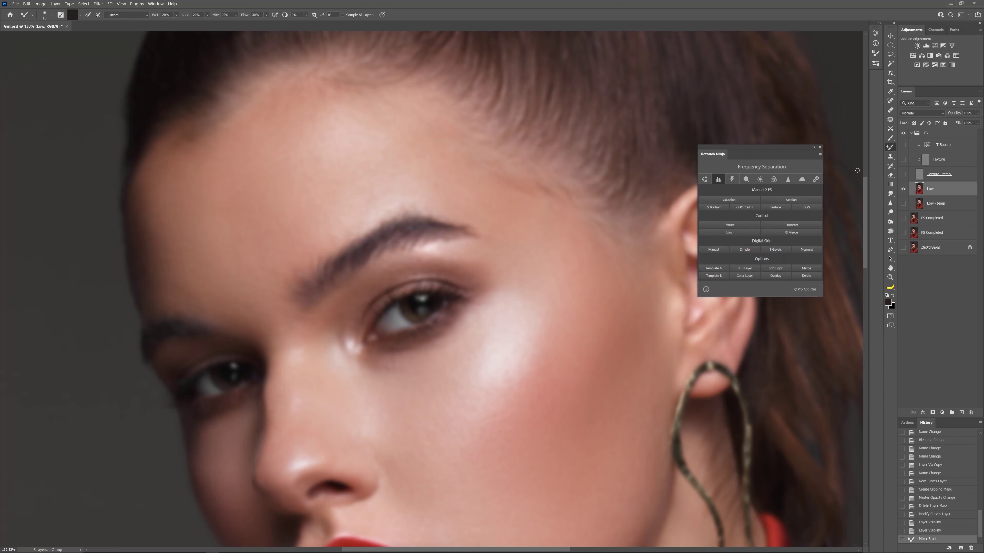